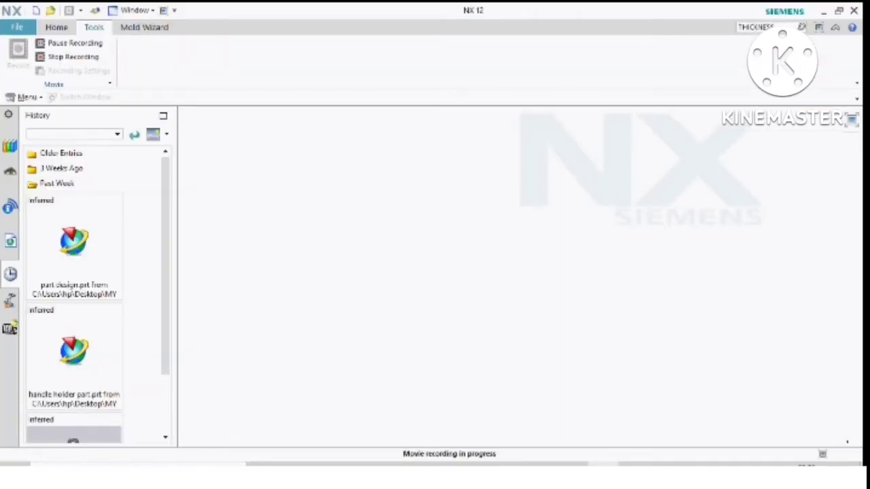
- Create a new millimetre part from the Model template and name it CLUTCH
left_click(9, 30)
left_click(36, 30)
left_click(53, 28)
left_click(17, 54)
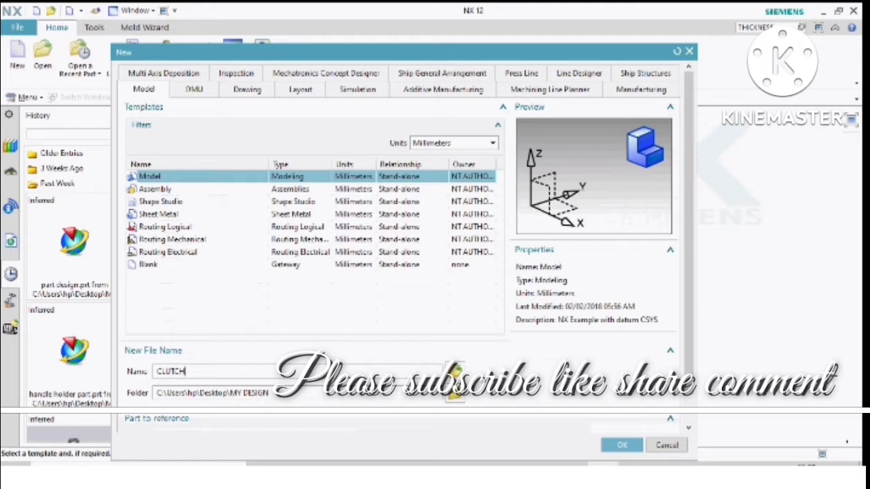
key("Return")
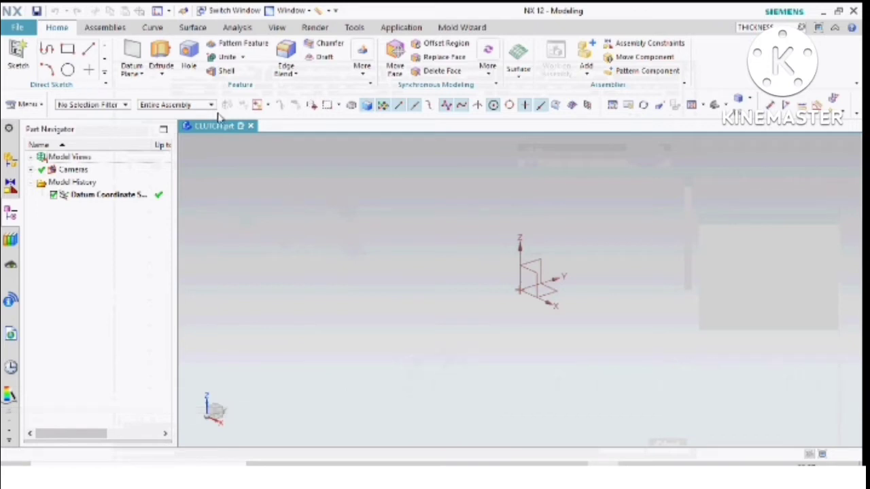
- Start an Extrude and open its section sketch on the XY datum plane, leaving the Profile tool without drawing
left_click(161, 56)
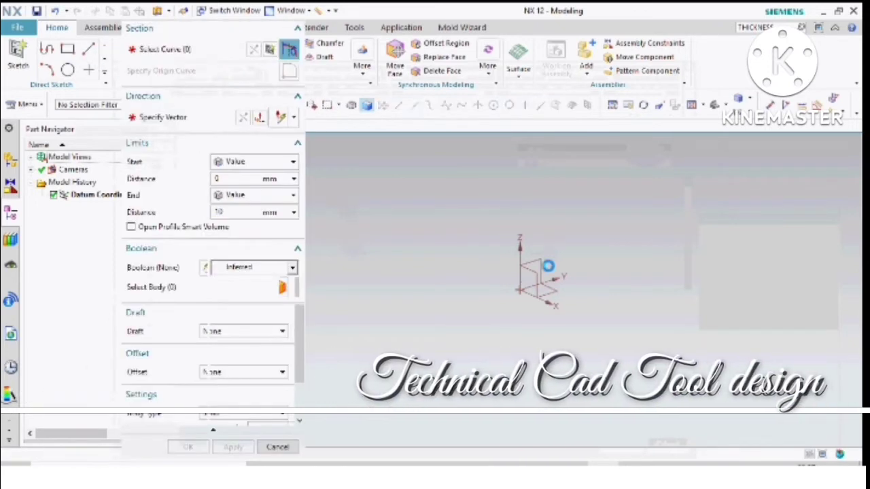
left_click(553, 296)
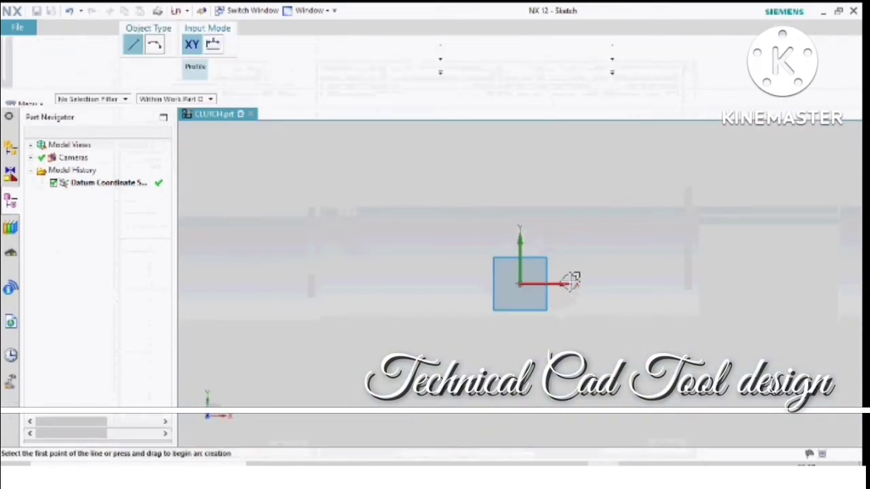
left_click(569, 283)
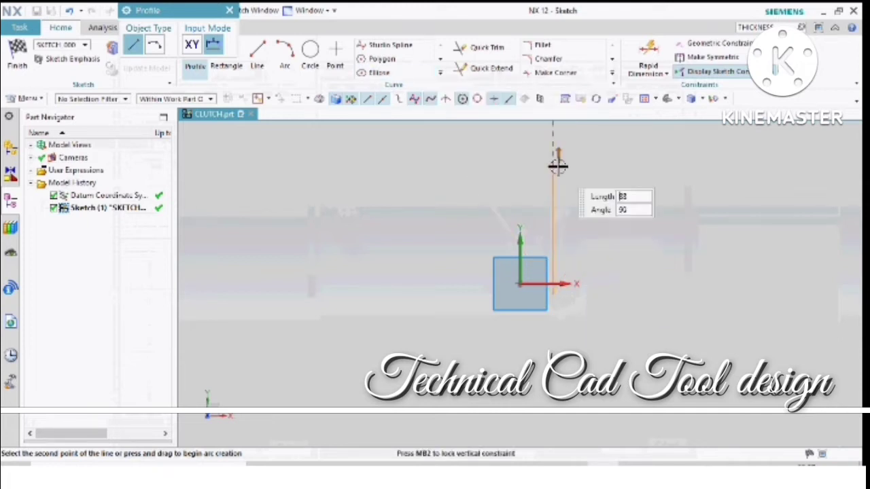
key("Escape")
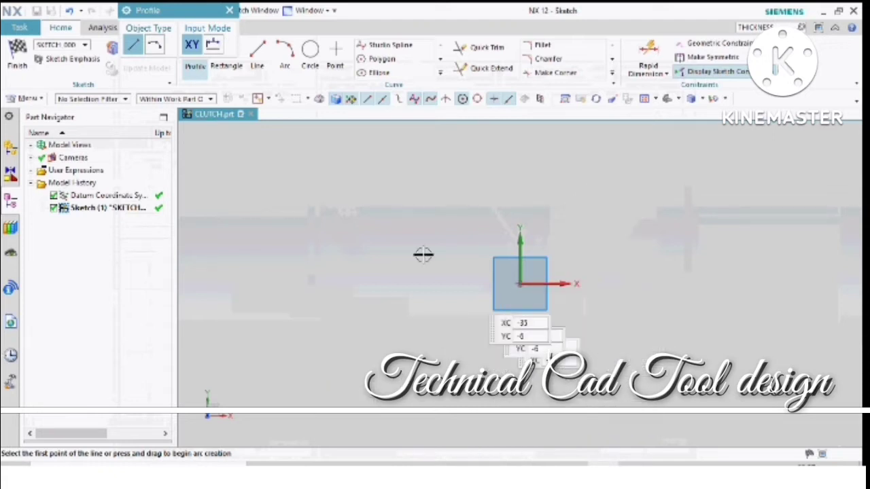
key("Escape")
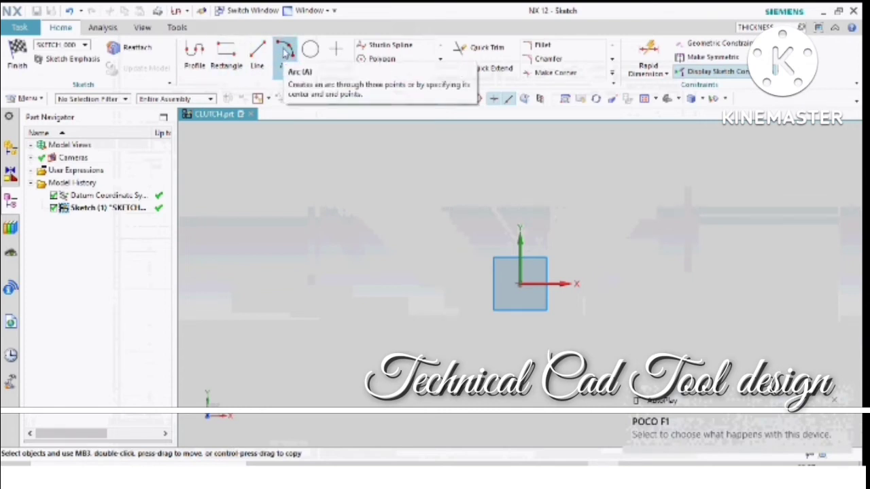
- Draw a horizontal line 220 mm long from the sketch origin along the positive X axis
left_click(257, 60)
left_click(520, 283)
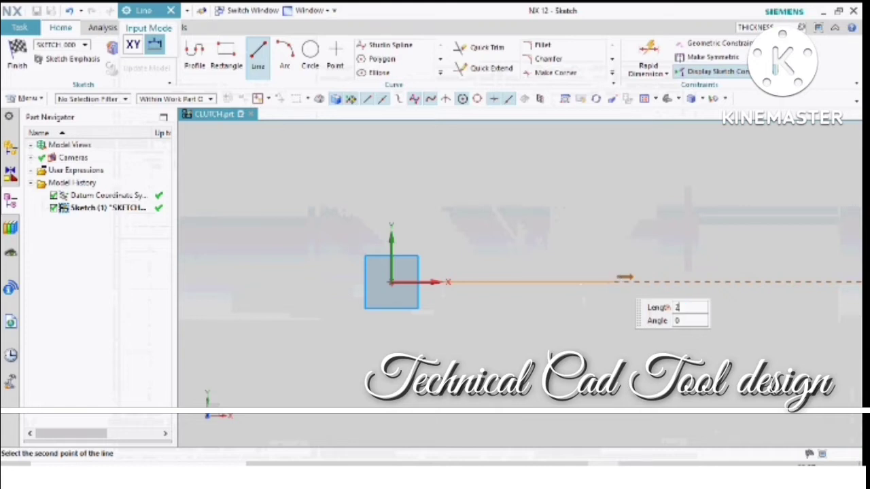
key("Return")
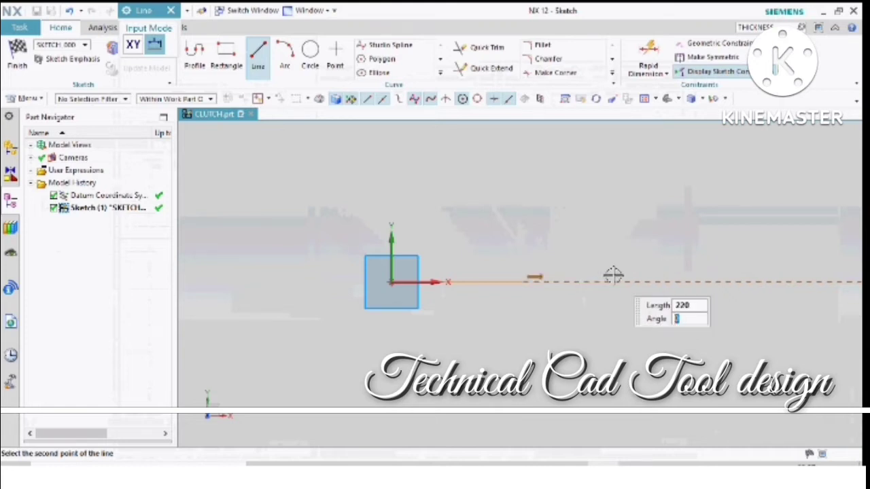
key("Return")
scroll(427, 287, "up", 5)
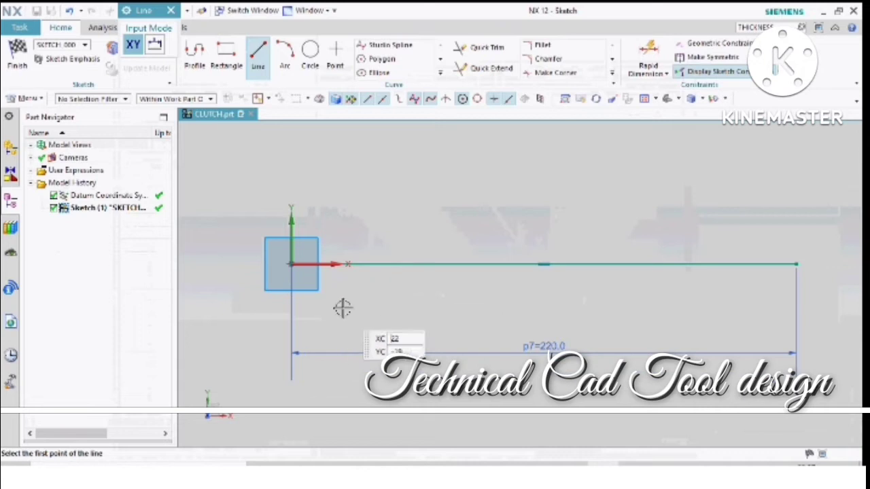
key("Escape")
scroll(343, 307, "down", 3)
scroll(511, 287, "up", 3)
scroll(619, 278, "down", 2)
scroll(517, 266, "up", 1)
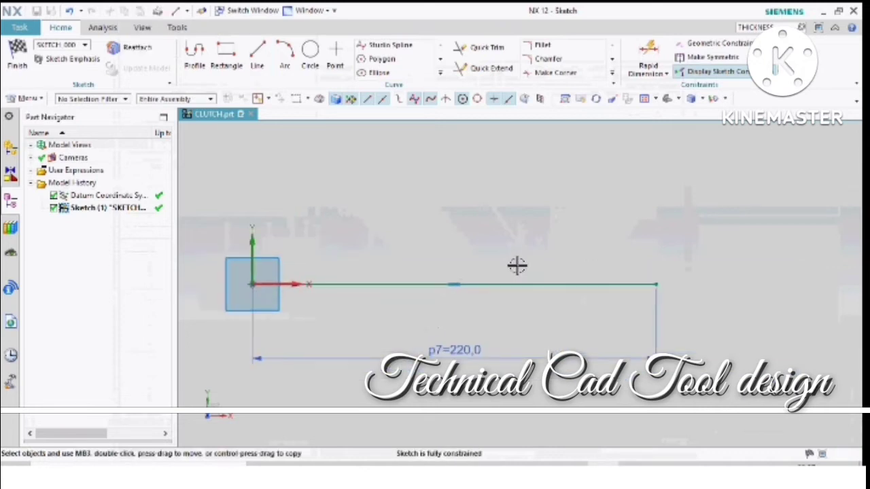
scroll(517, 266, "down", 1)
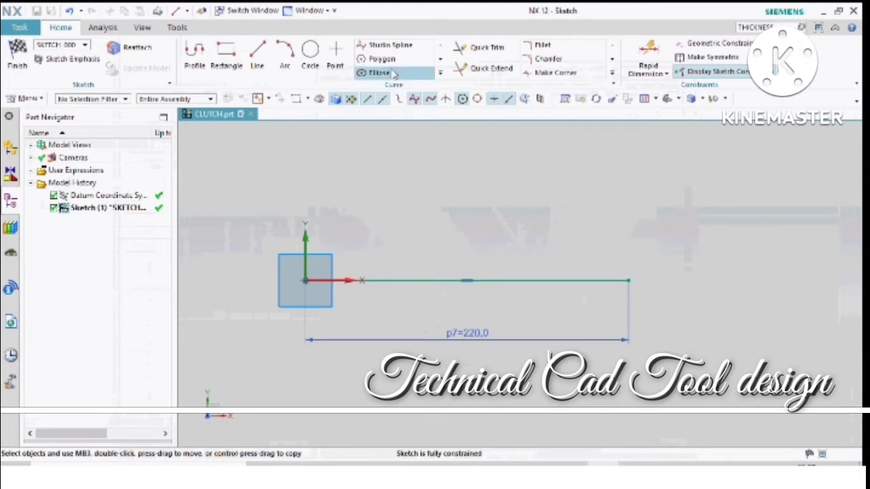
- Offset the horizontal line 20 mm upward as one copy, with Symmetric Offset off and Create Dimension on
left_click(441, 74)
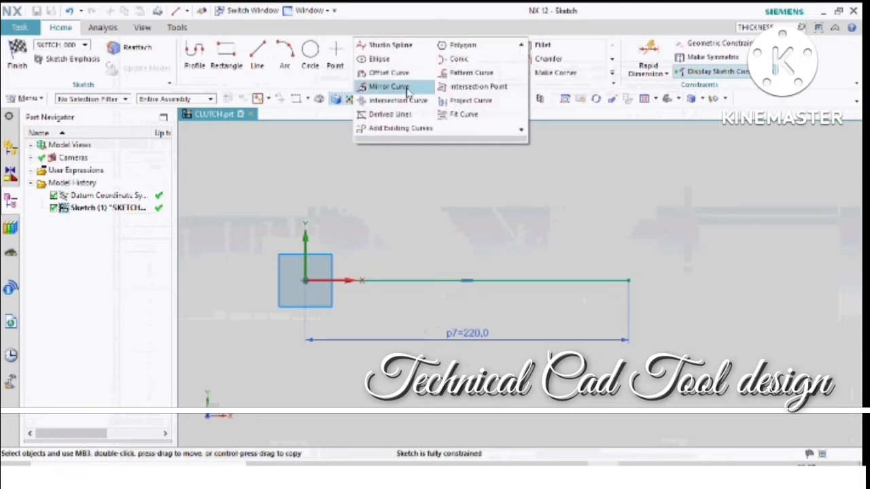
left_click(389, 73)
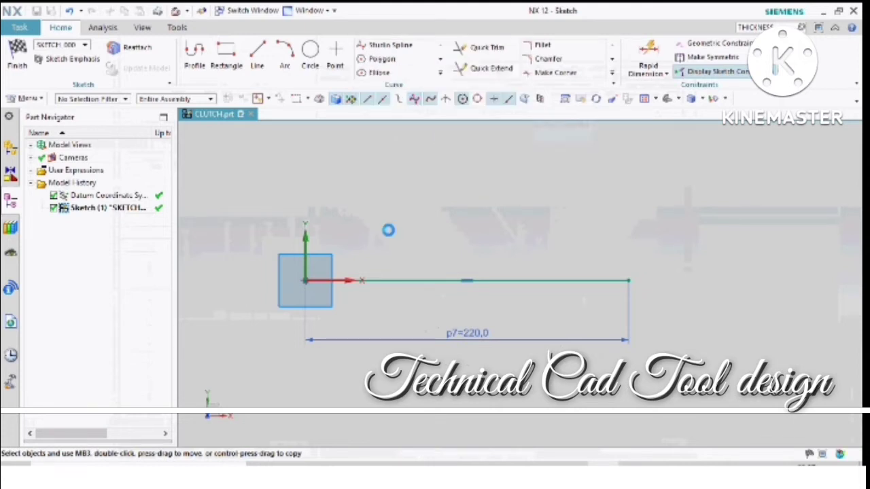
left_click(399, 279)
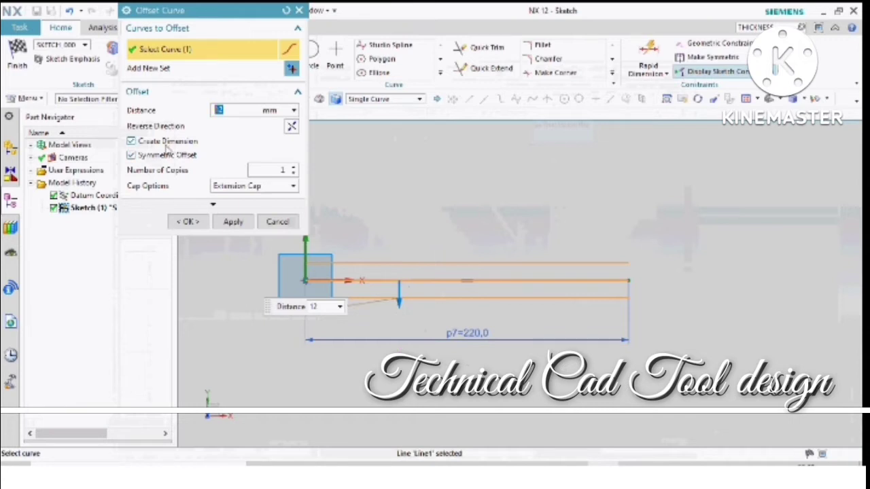
left_click(131, 142)
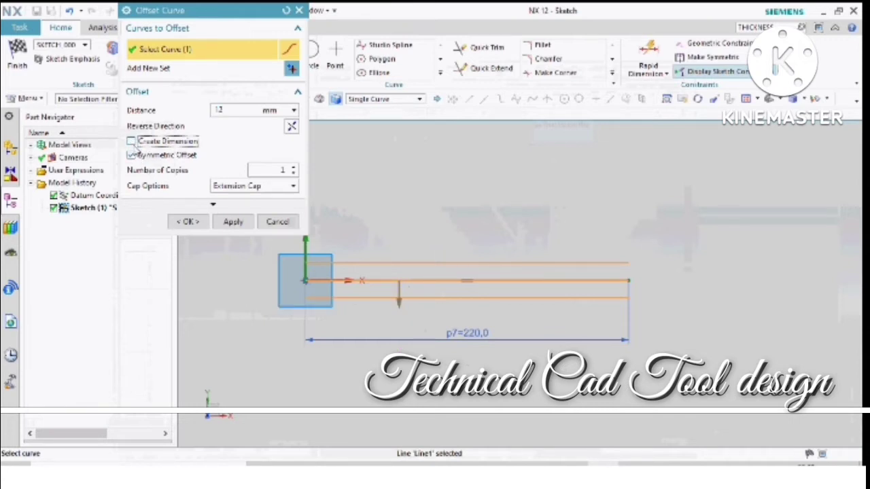
left_click(131, 156)
left_click_drag(398, 296, 407, 248)
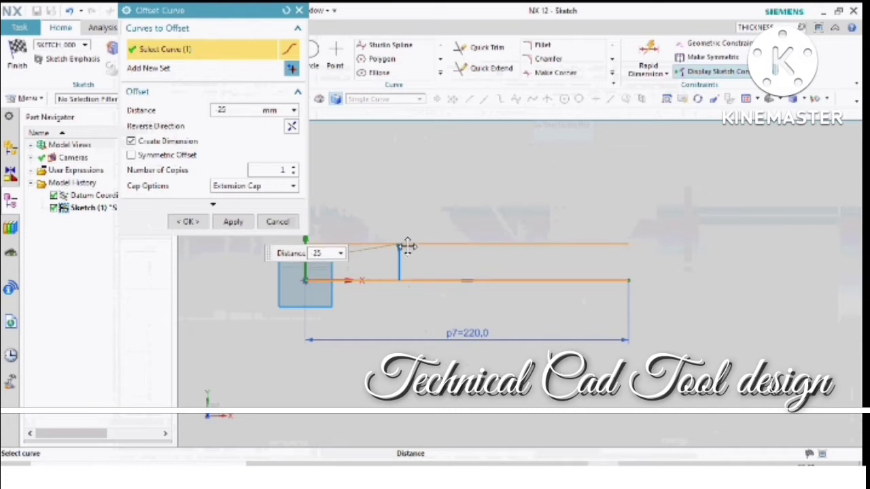
left_click_drag(407, 246, 409, 256)
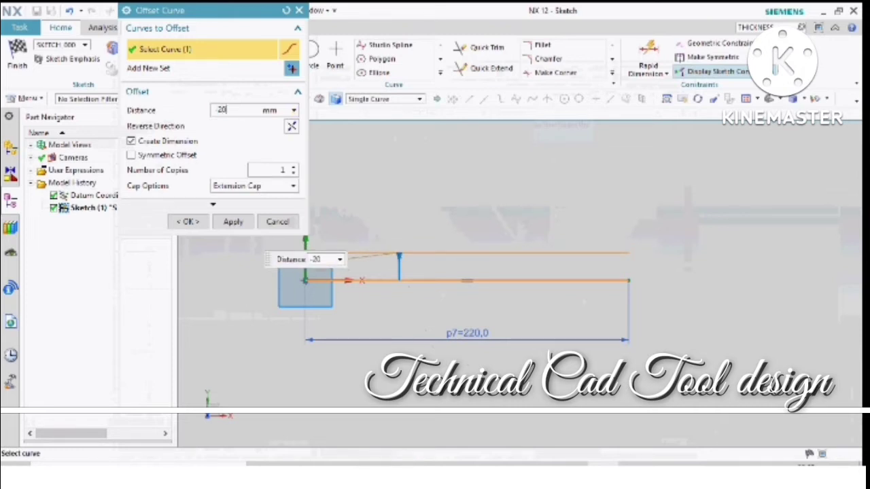
left_click(233, 221)
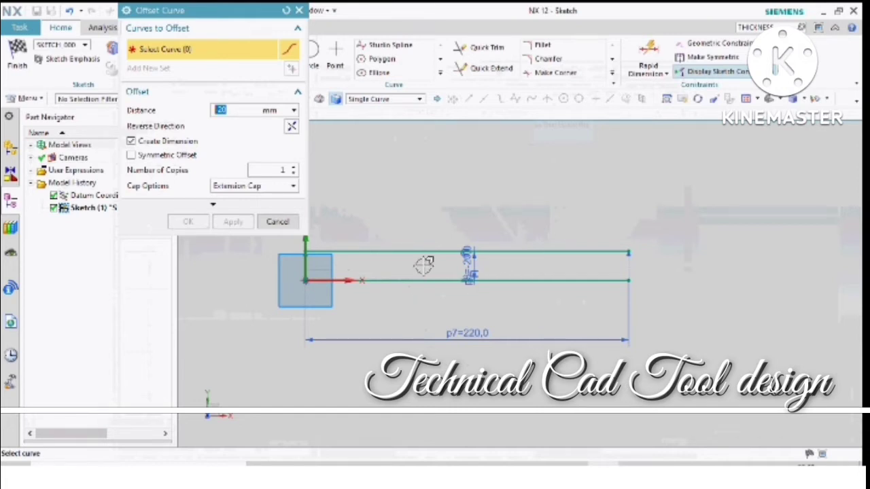
left_click(278, 222)
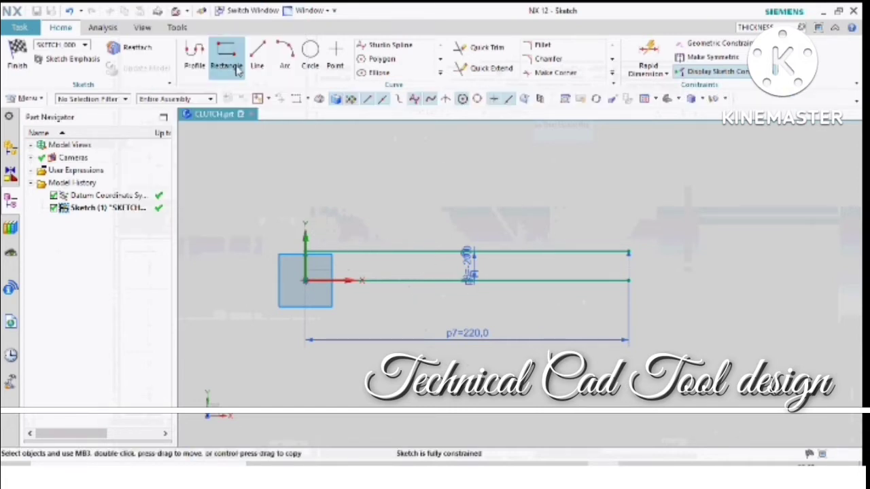
- Draw a rounded end arc of about 19.3 mm radius from the lower line's far endpoint around onto the upper line
left_click(288, 54)
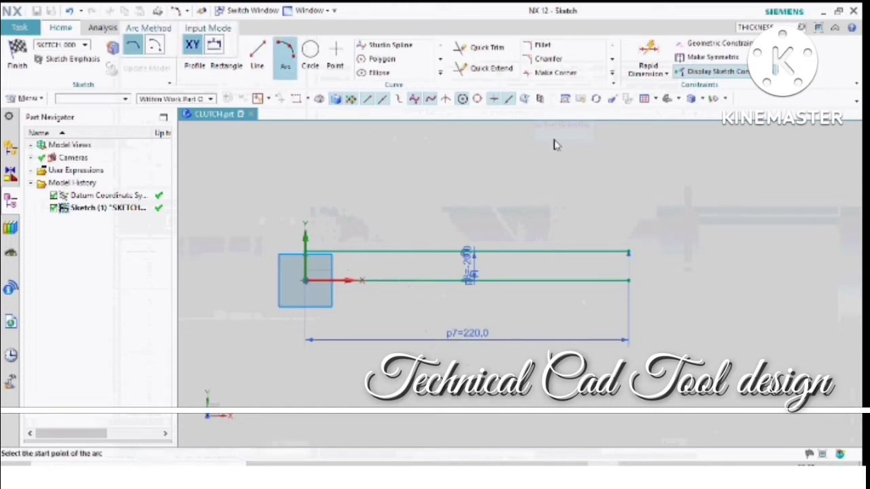
left_click(628, 280)
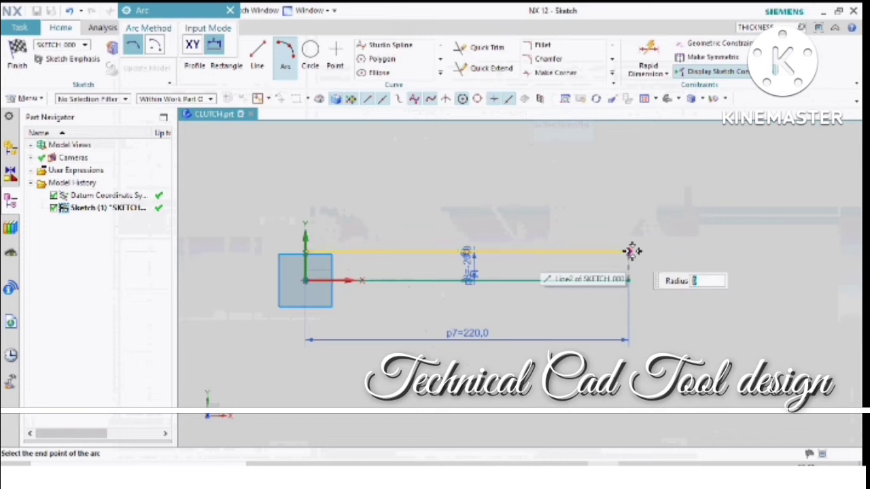
left_click(634, 226)
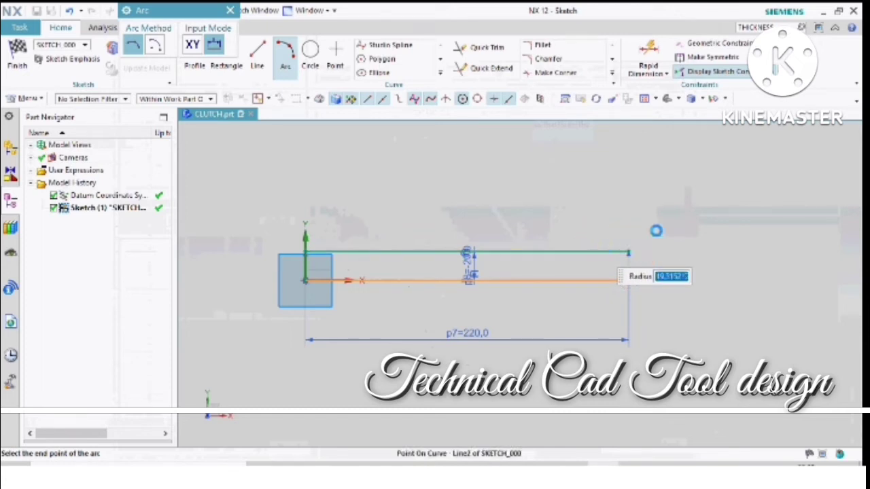
left_click(639, 271)
scroll(624, 266, "up", 3)
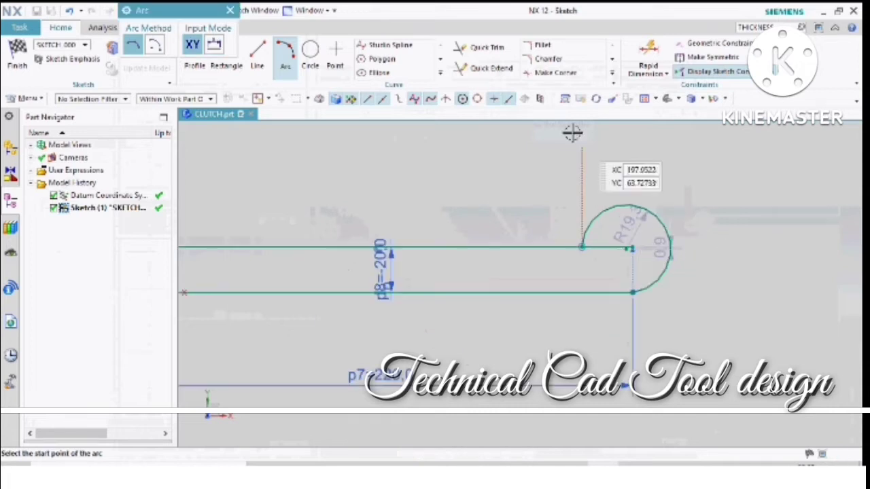
- Trim away the piece of the upper line that extends inside the end arc
left_click(491, 68)
left_click(487, 47)
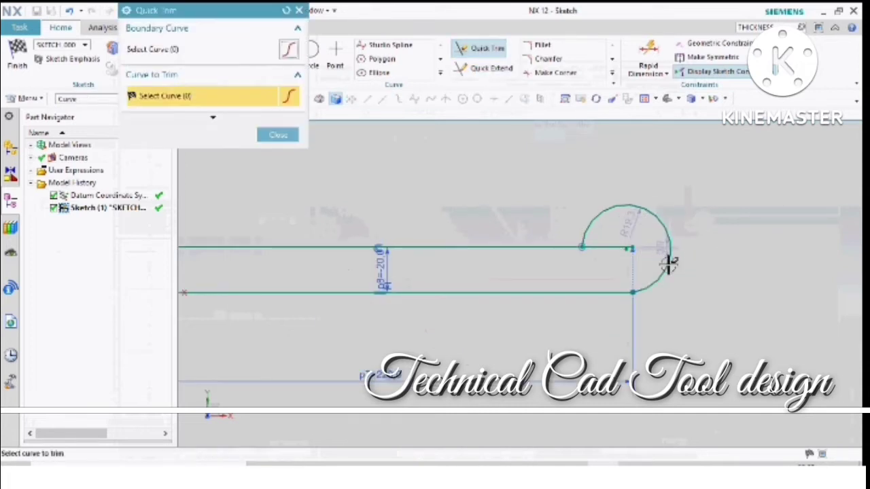
scroll(679, 250, "down", 3)
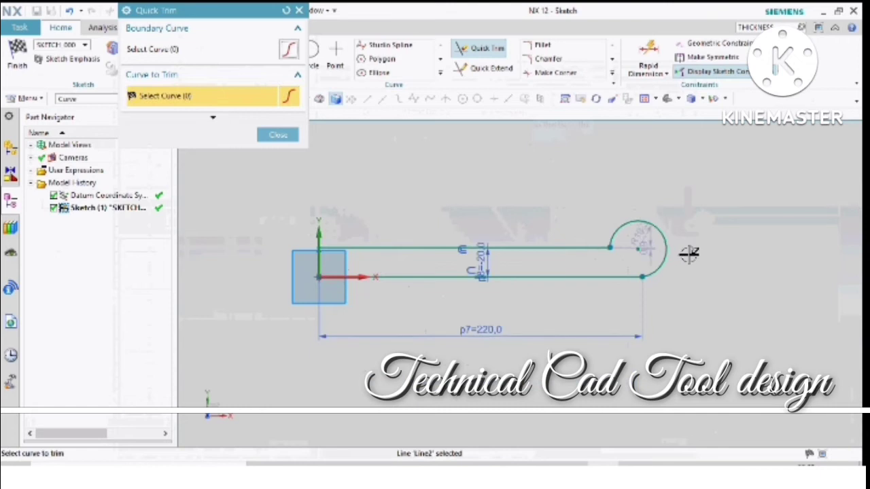
key("Escape")
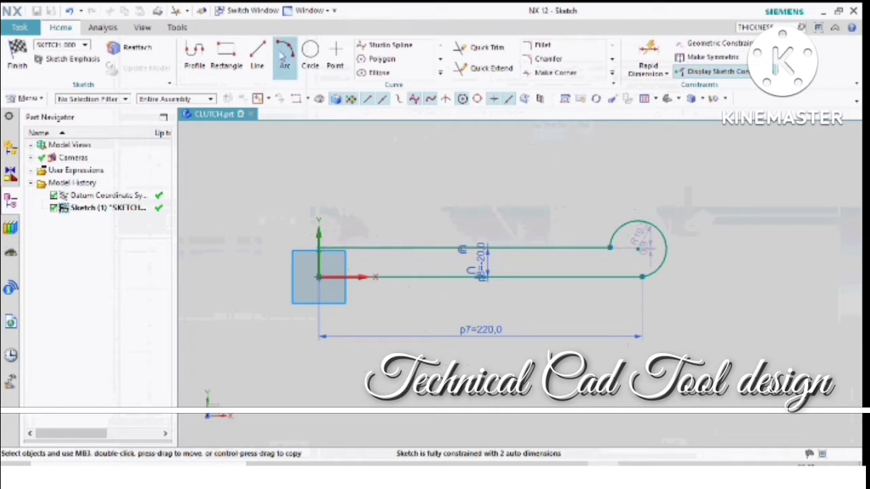
- Draw a vertical line about 64 mm long upward from the sketch origin
left_click(259, 52)
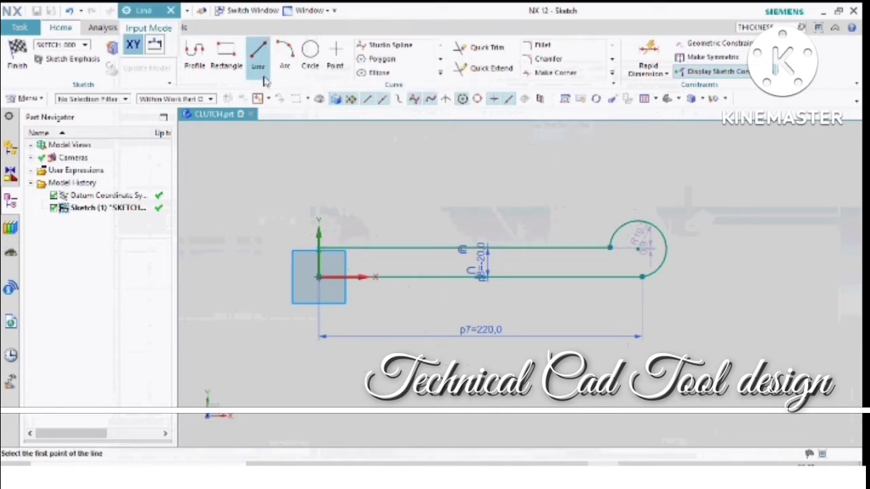
left_click(319, 275)
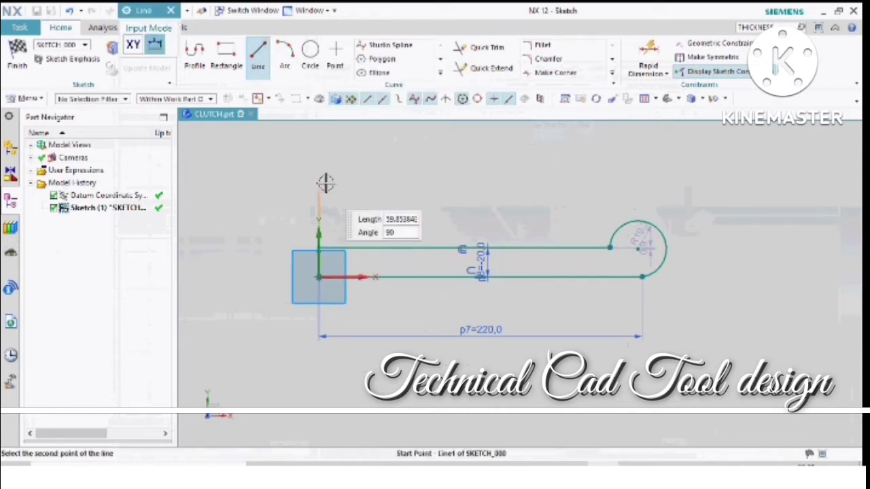
left_click(319, 182)
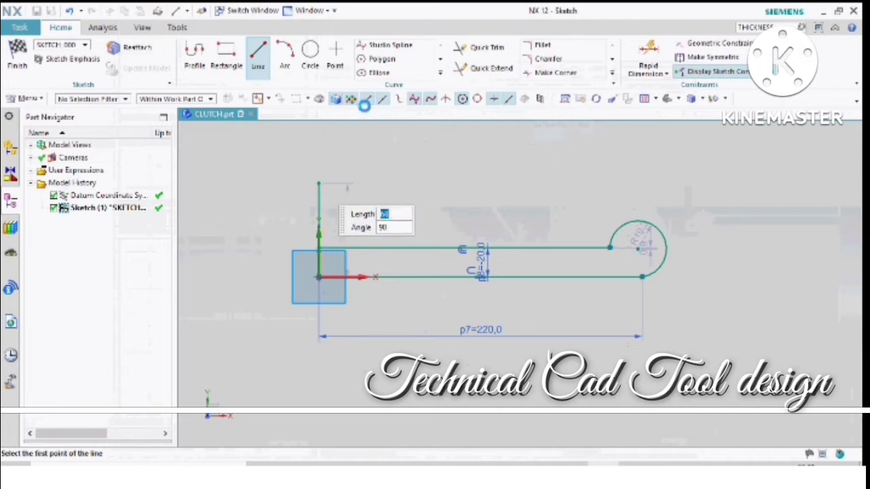
- Draw a concave arc from about 18.4 mm below the vertical line's top end, running tangent into the upper horizontal line
left_click(284, 52)
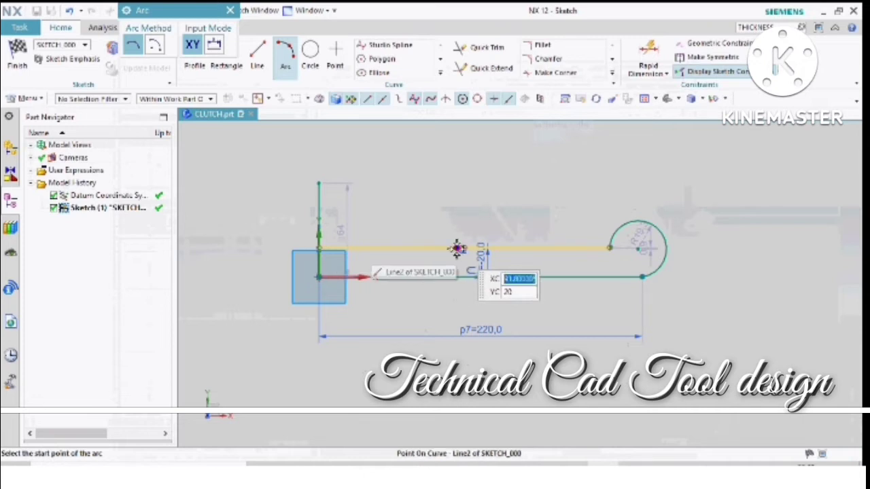
left_click(319, 208)
left_click(479, 246)
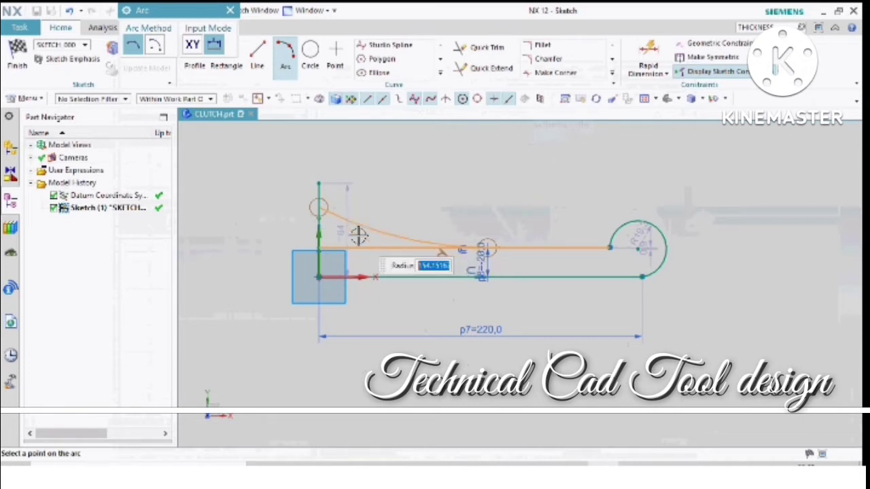
left_click(368, 231)
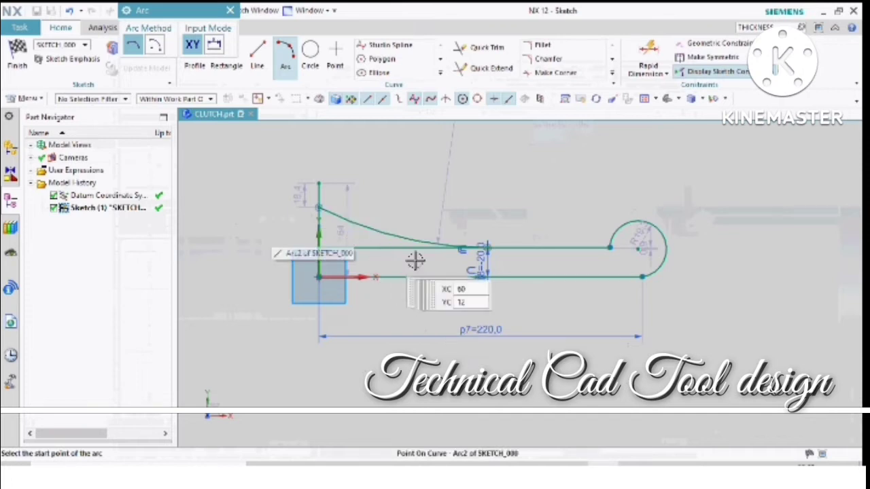
- Draw a concave arc tangent to the lower line, from its midpoint to the point where the upper line meets the vertical line
left_click(482, 277)
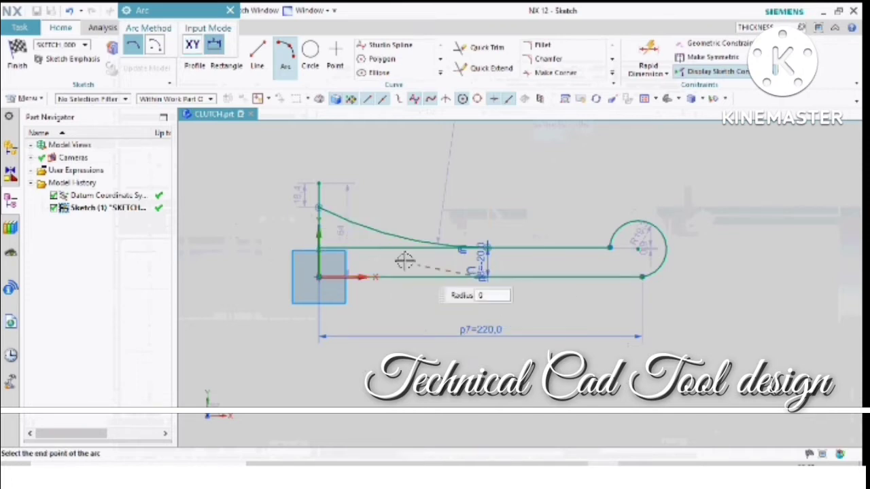
left_click(319, 248)
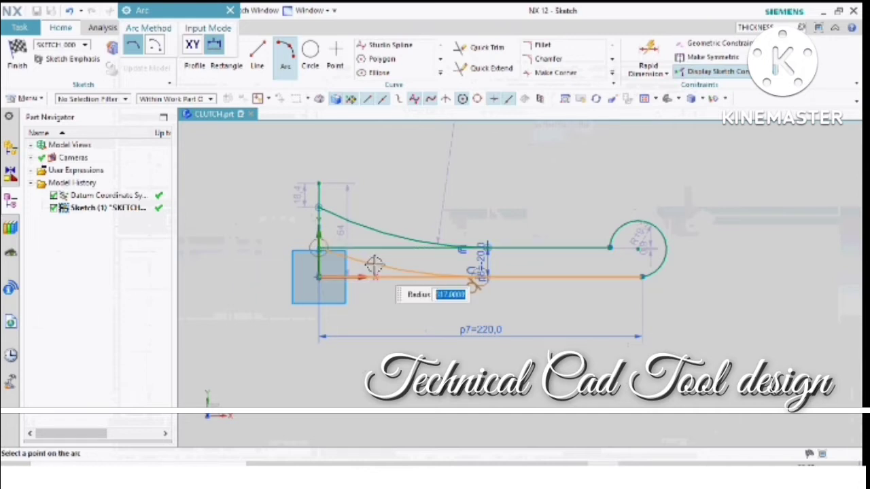
left_click(374, 265)
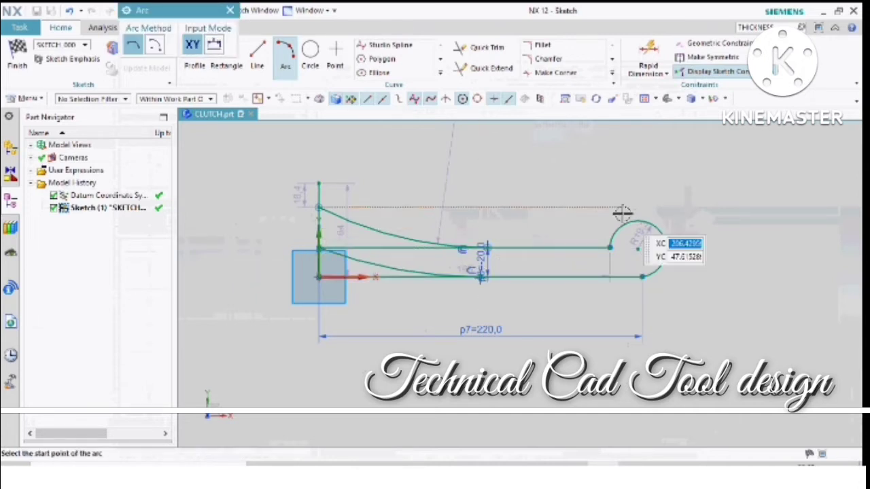
scroll(640, 241, "down", 3)
scroll(462, 269, "up", 5)
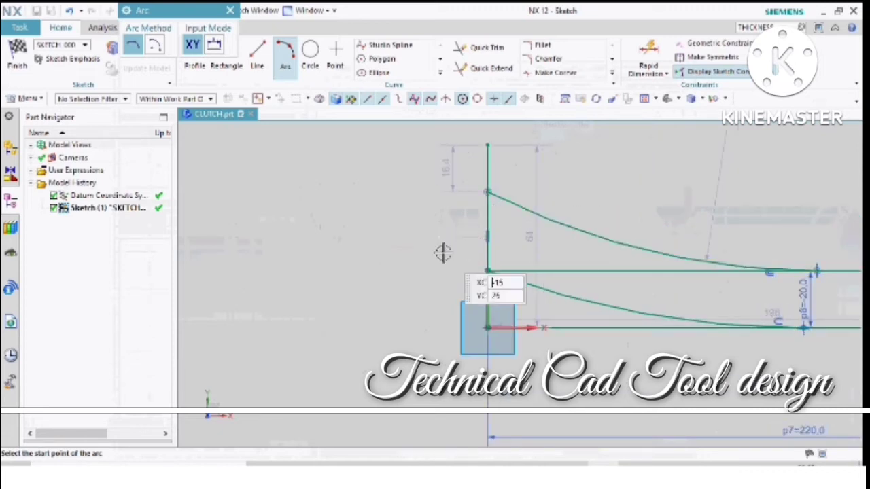
scroll(394, 233, "down", 4)
scroll(400, 228, "up", 4)
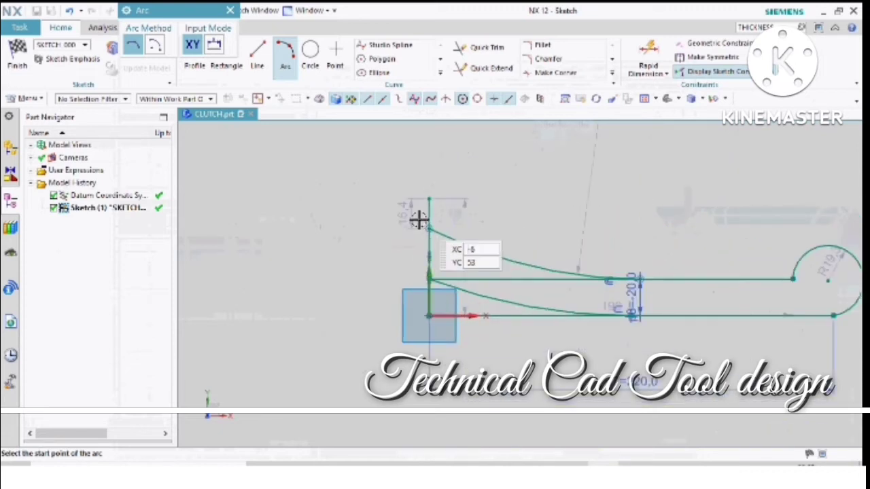
left_click(431, 229)
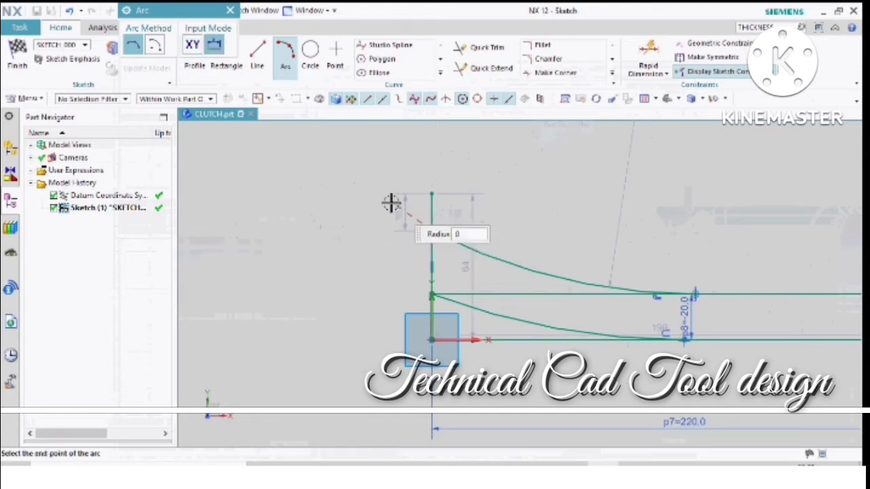
left_click(295, 232)
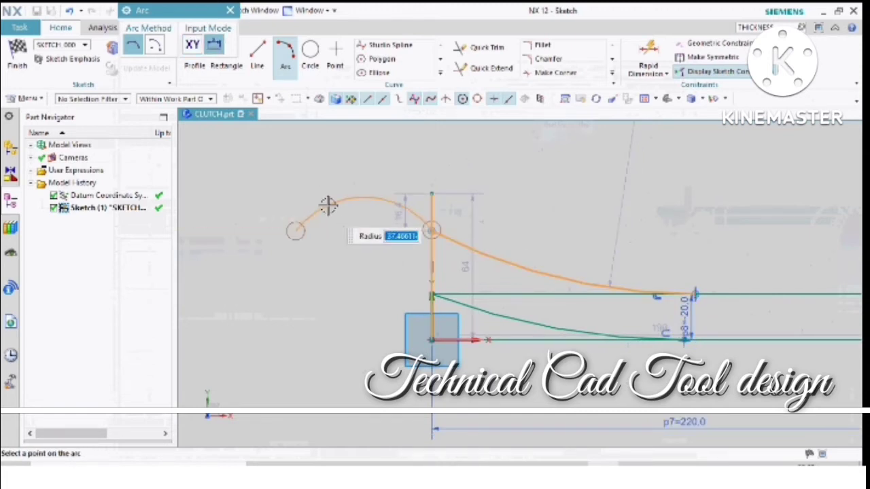
scroll(333, 201, "down", 2)
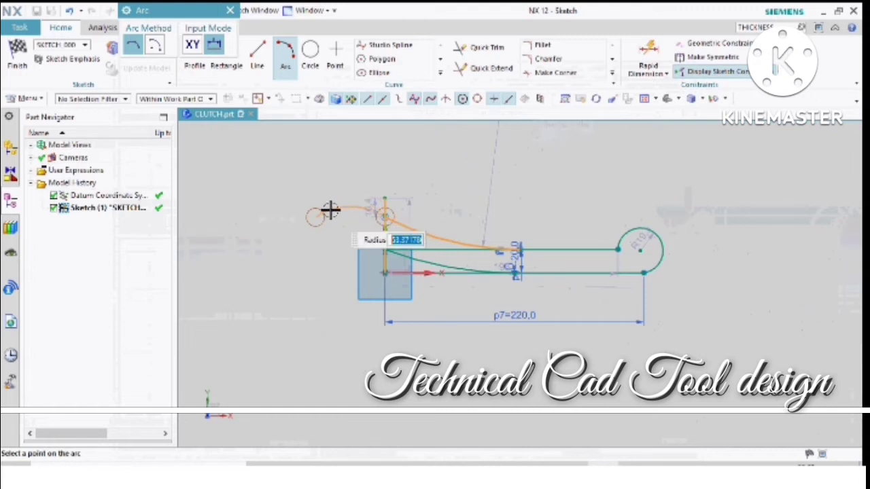
key("Escape")
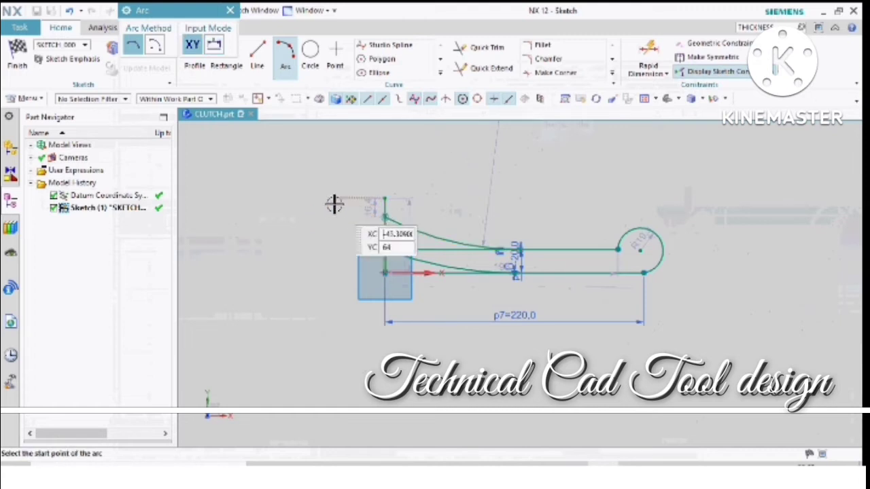
- Draw a convex arc of about 164.9 mm radius from the upper concave arc's end on the vertical line, spanning about 98 mm away from it
left_click(384, 216)
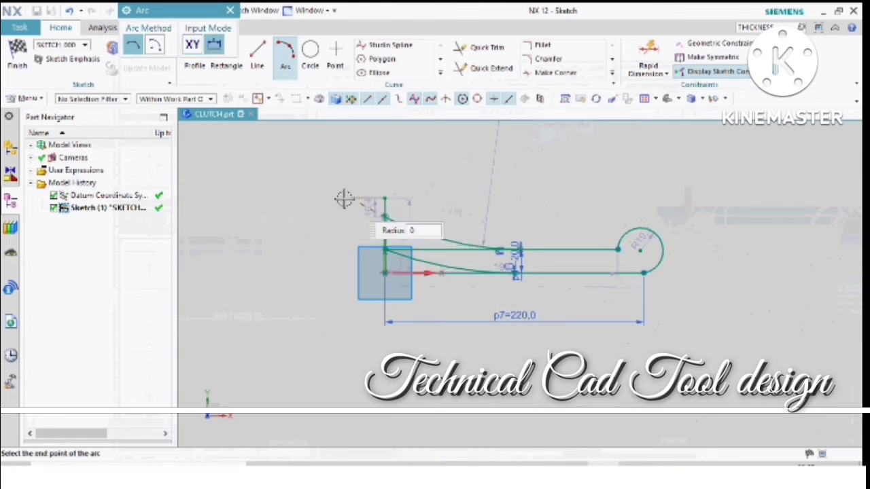
left_click(270, 196)
left_click(309, 201)
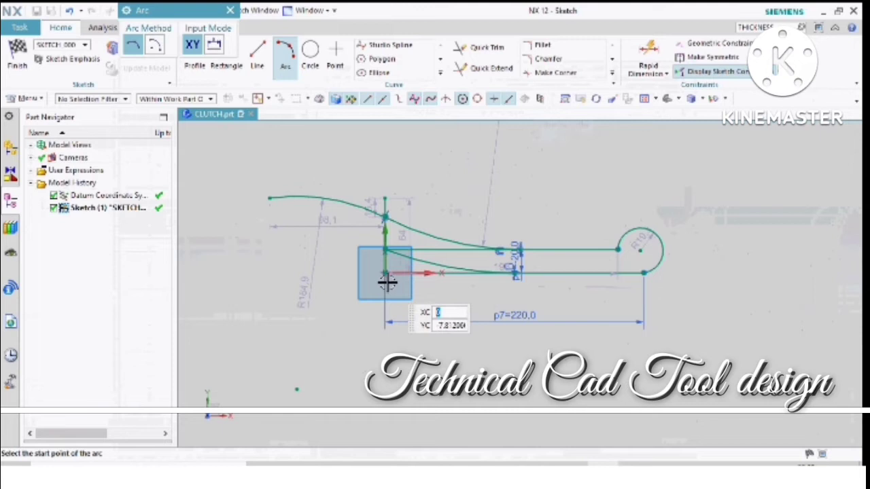
- Draw an arc of about 113.1 mm radius curving down from the upper line's start, and continue it with a bottom arc of about 49.2 mm radius
left_click(384, 250)
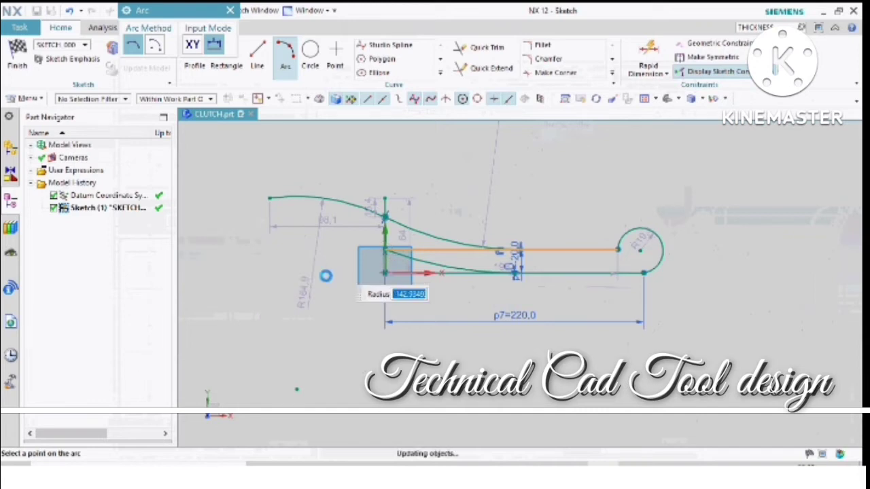
left_click(326, 275)
left_click(268, 315)
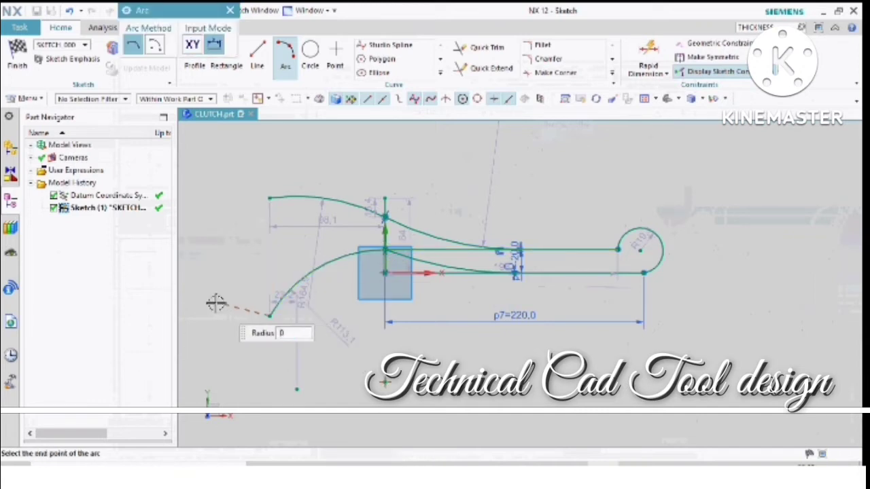
left_click(211, 304)
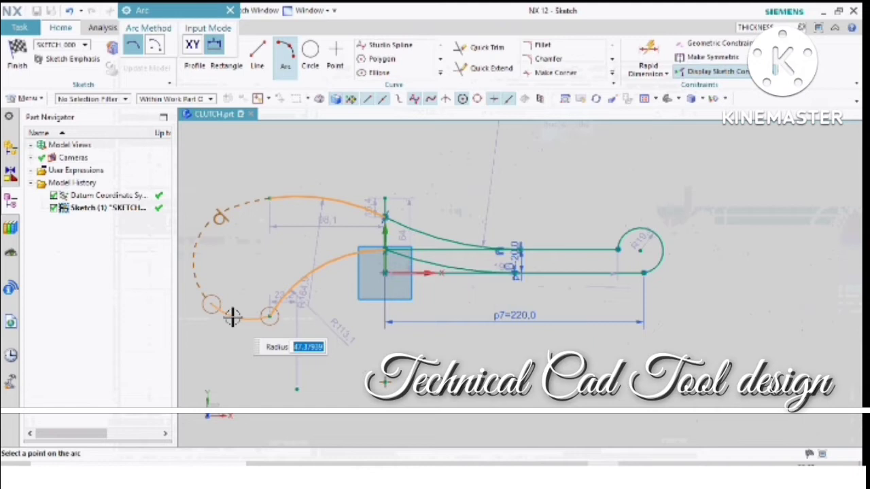
left_click(253, 253)
- Extend the top outline with a shallow arc from the convex arc's free end to a point about 10 mm lower, above the bottom arc's end
left_click(269, 197)
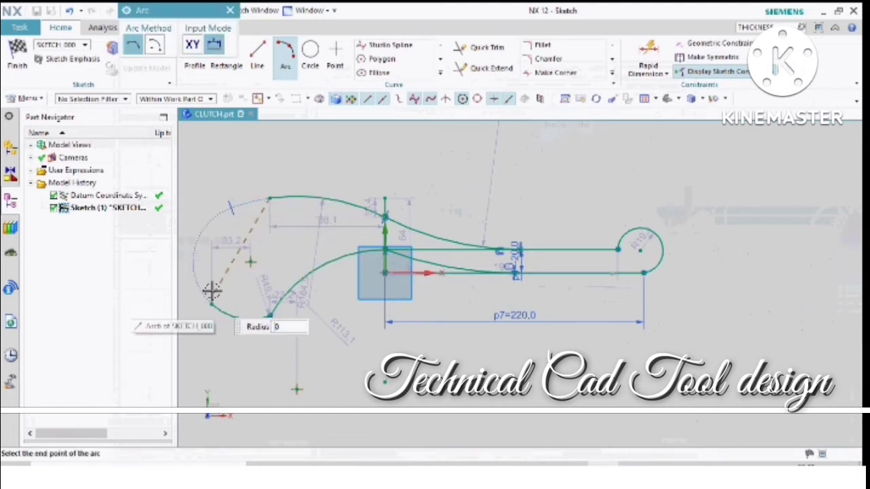
left_click(211, 207)
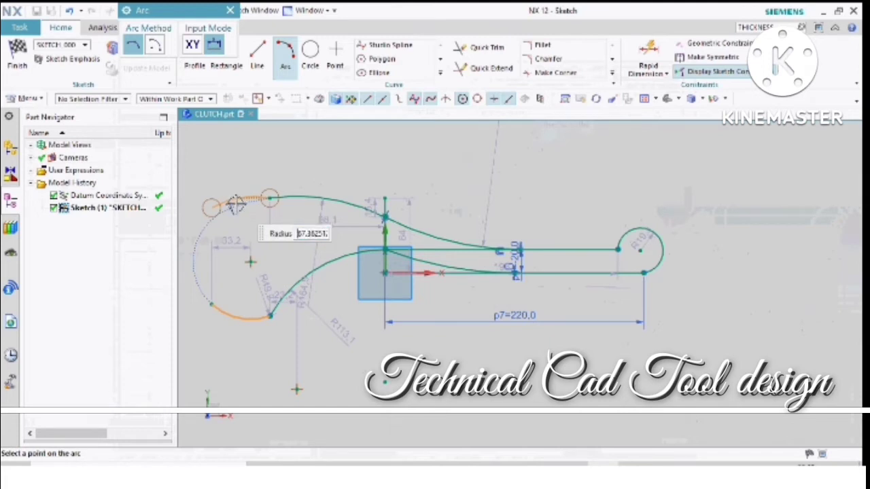
left_click(224, 205)
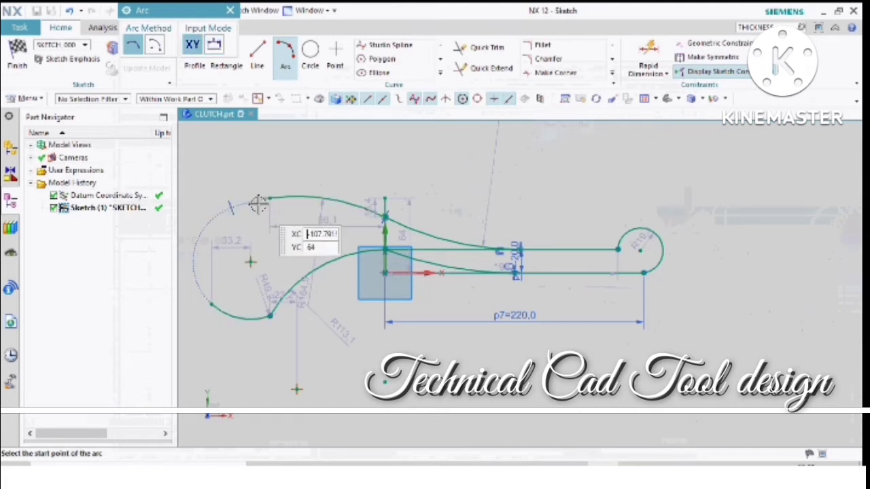
left_click(211, 207)
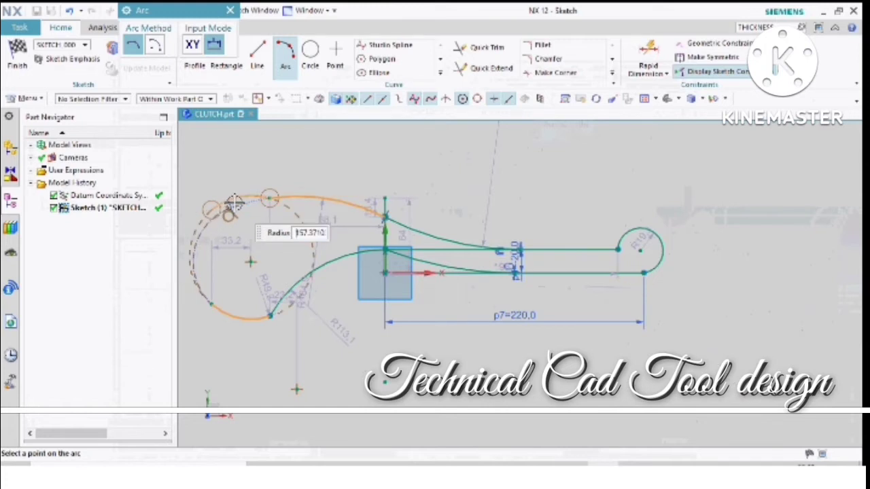
left_click(237, 199)
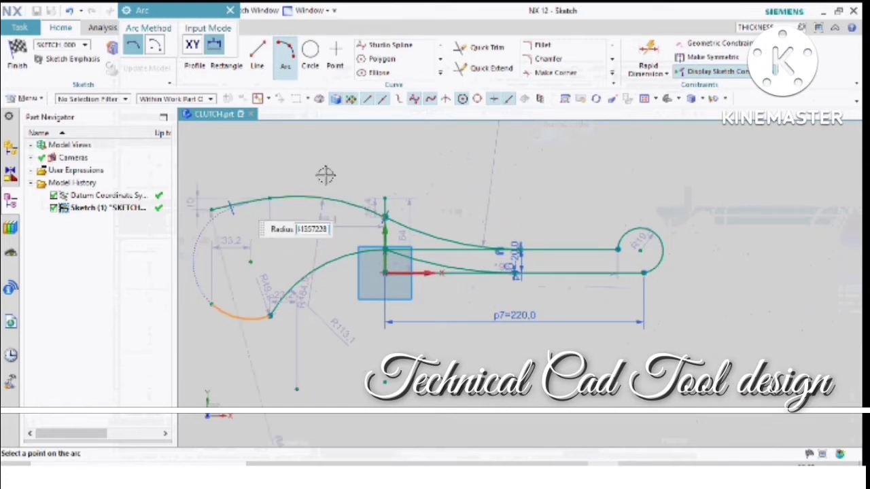
key("Escape")
- Close the wide end of the profile with a vertical line about 80.6 mm long between the top and bottom arcs' free endpoints
scroll(556, 217, "down", 3)
scroll(380, 242, "up", 2)
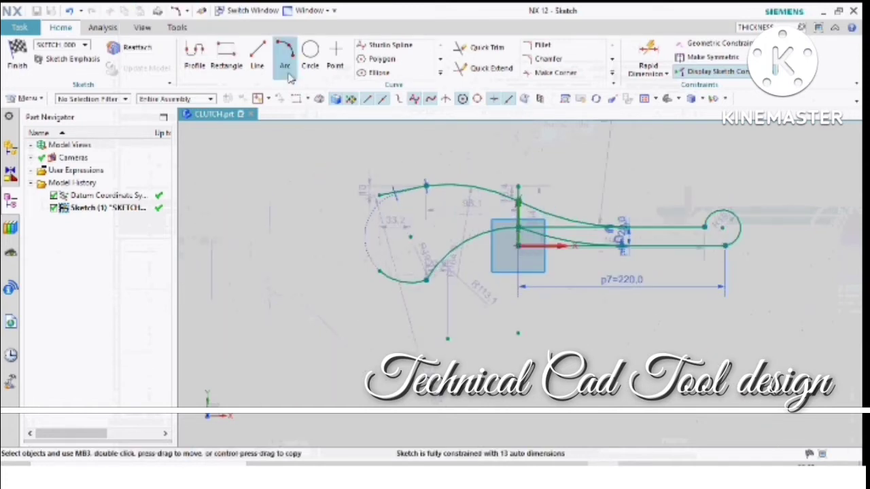
left_click(258, 60)
left_click(376, 195)
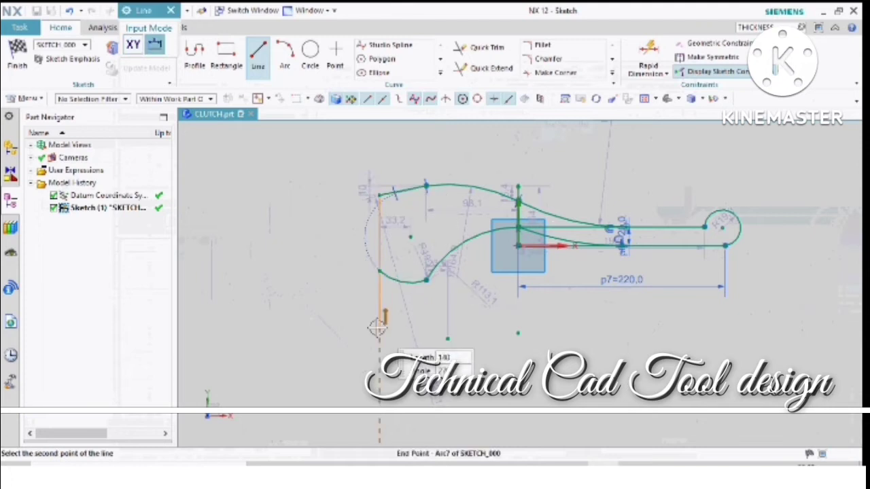
left_click(379, 272)
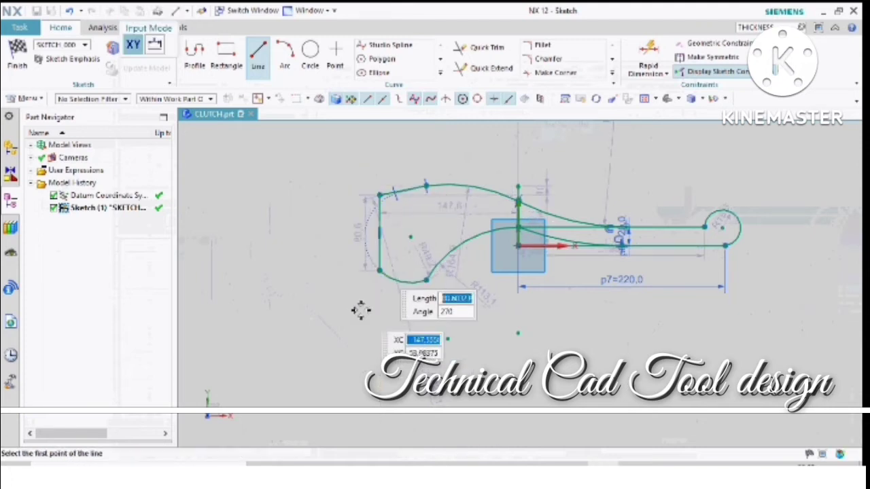
key("Escape")
- Trim the upper and lower horizontal lines between the vertical line and the points where the concave arcs become tangent to them
scroll(324, 304, "down", 2)
scroll(533, 258, "up", 4)
scroll(354, 275, "up", 1)
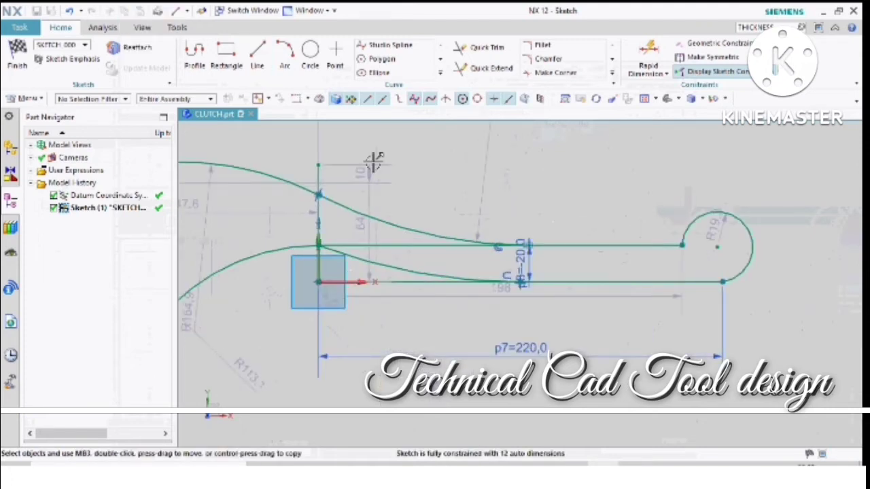
left_click(477, 44)
key("Escape")
left_click(415, 246)
key("Escape")
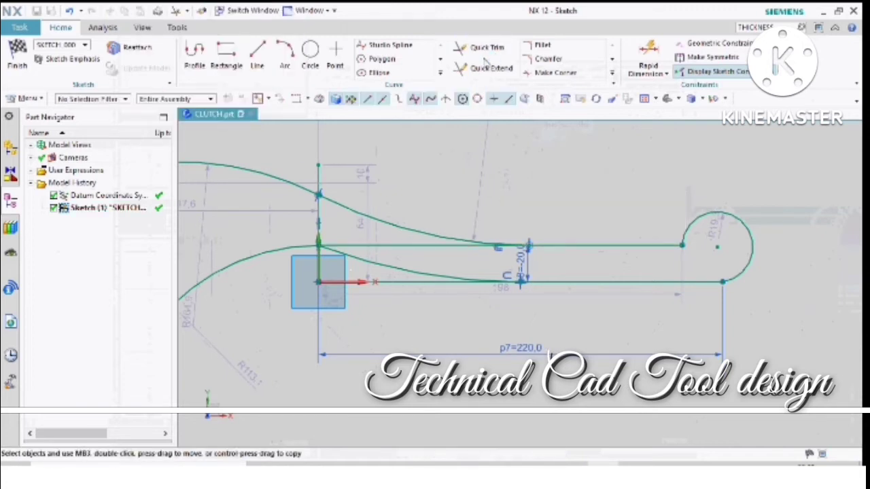
left_click(481, 47)
left_click(403, 244)
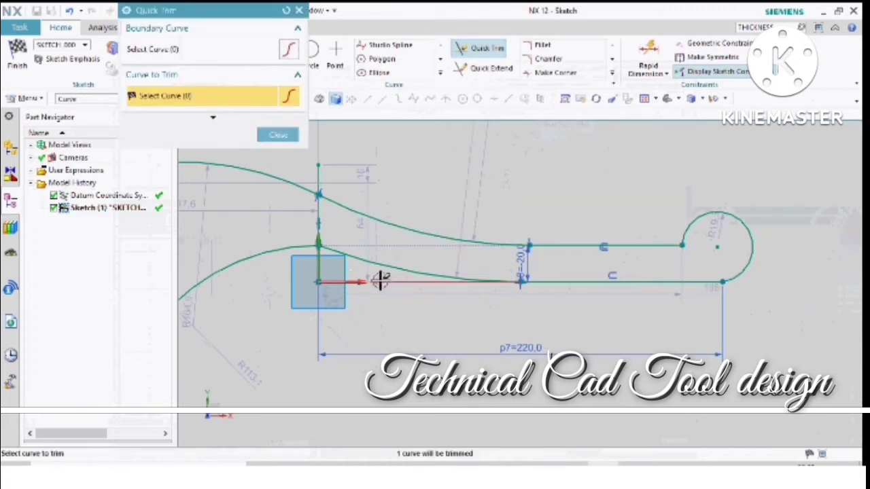
left_click(383, 280)
key("Escape")
scroll(631, 262, "down", 3)
scroll(512, 258, "up", 3)
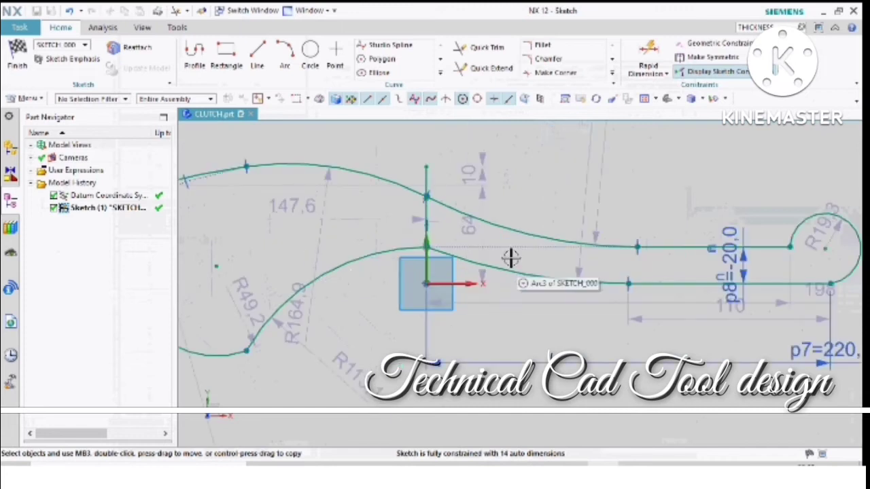
left_click(540, 47)
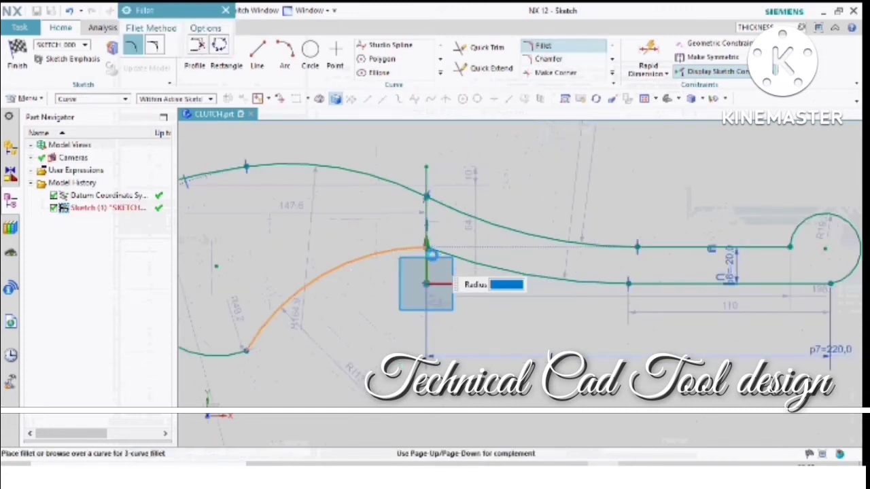
key("Escape")
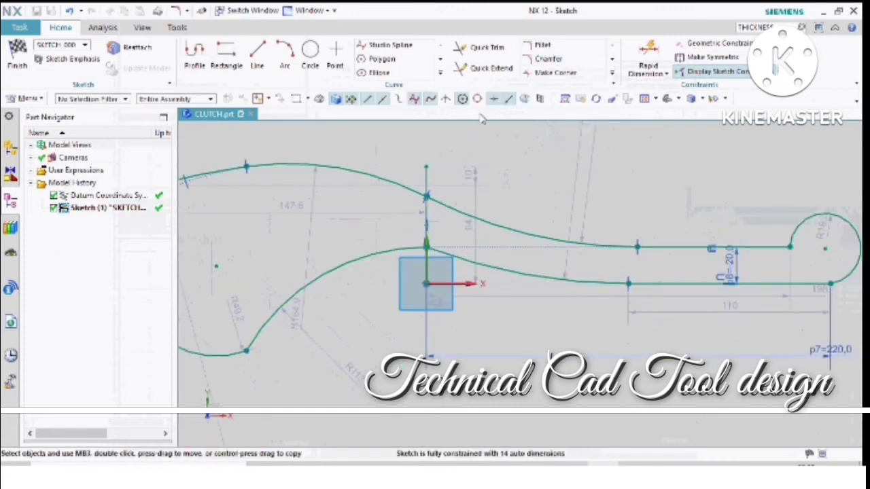
left_click(546, 45)
key("Escape")
left_click(453, 265)
key("Escape")
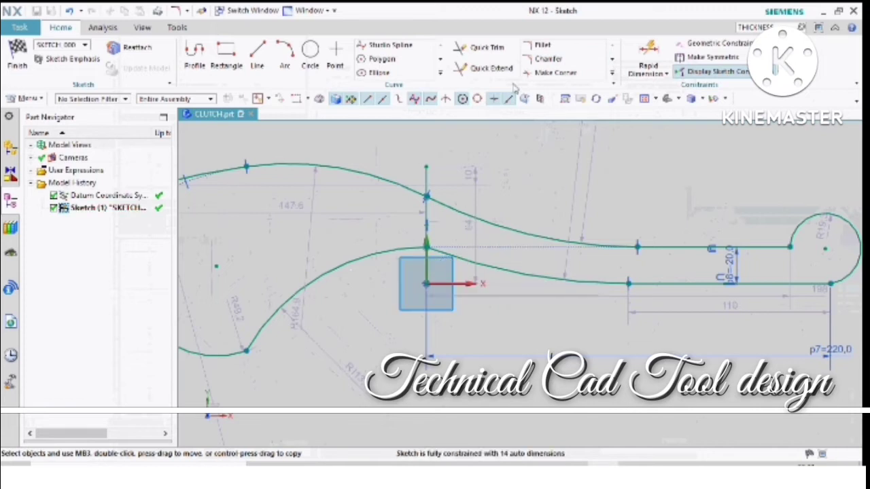
- Fillet the lower outline where its two arcs meet at the vertical line, with a radius of about 102.2 mm
left_click(542, 45)
left_click(465, 261)
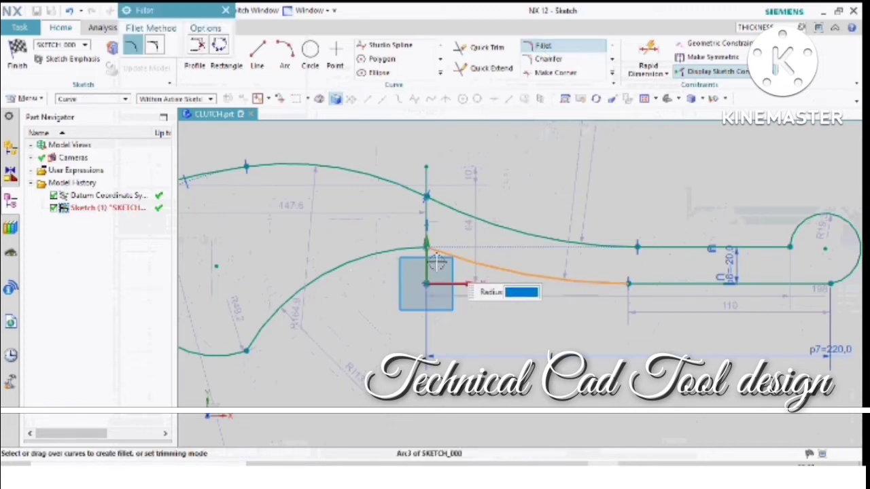
left_click(395, 256)
scroll(426, 254, "up", 2)
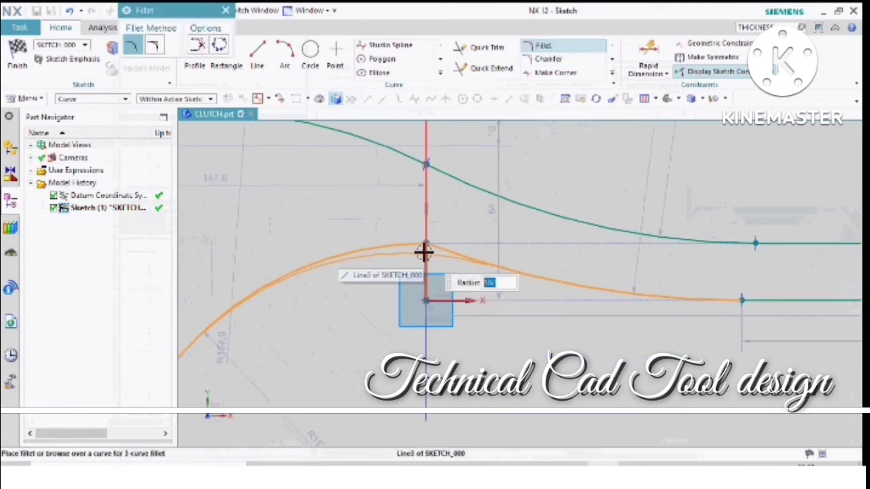
left_click(424, 250)
left_click(422, 252)
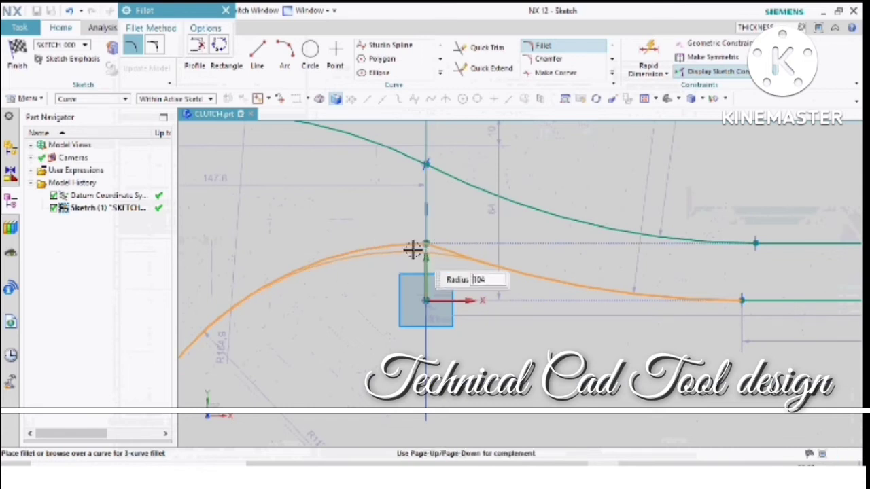
left_click(411, 252)
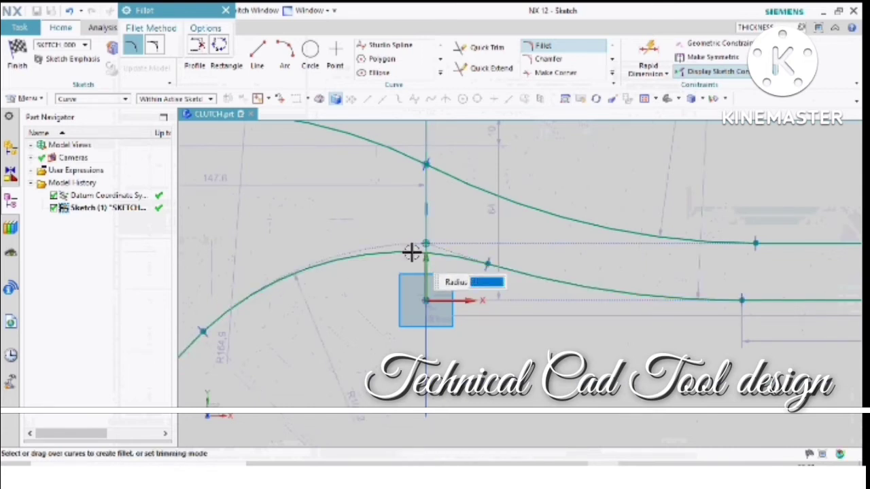
scroll(553, 262, "down", 3)
scroll(660, 287, "down", 1)
key("Escape")
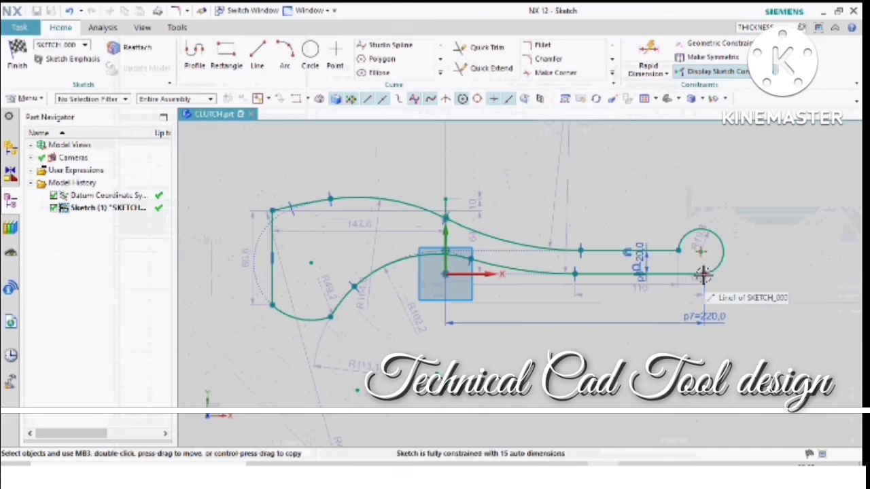
- Fillet the handle's upper horizontal line into the round end's arc with a radius of about 18.9 mm
scroll(703, 272, "up", 2)
left_click(540, 46)
scroll(685, 208, "up", 2)
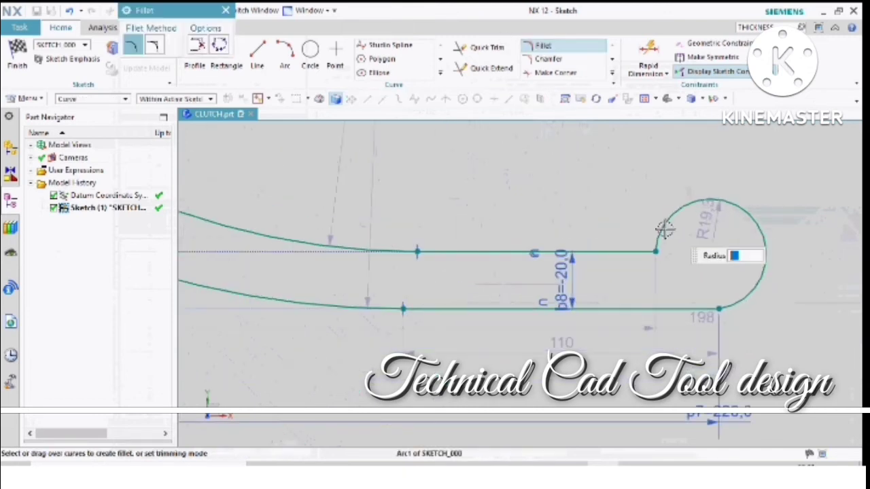
scroll(648, 245, "up", 1)
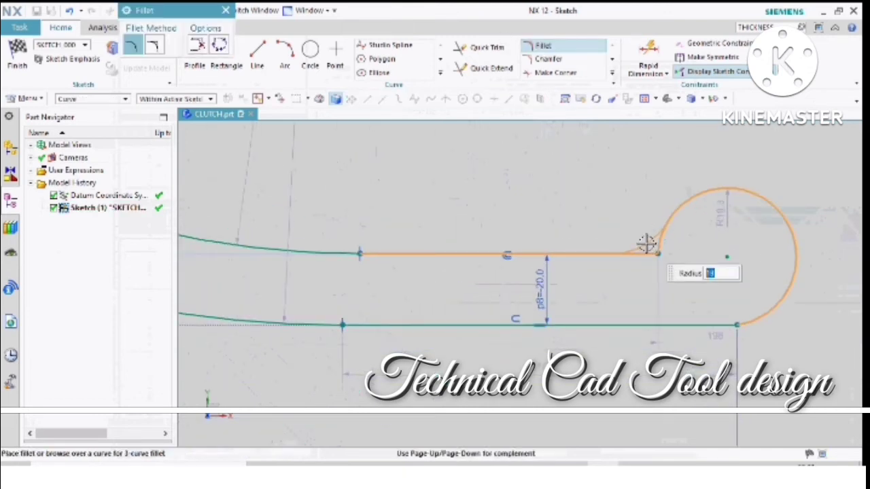
left_click(647, 245)
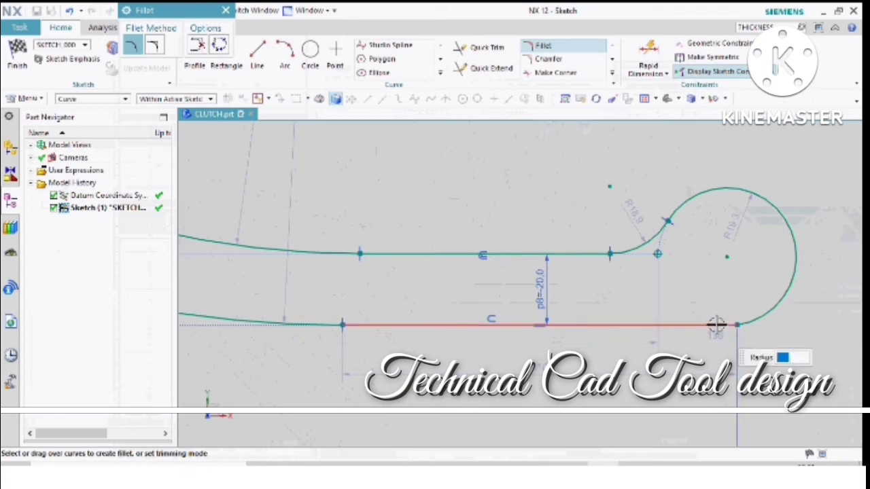
- Fillet the upper corner of the wide end, between the vertical line and the shallow top arc, with a radius of about 8 mm
scroll(717, 324, "down", 4)
scroll(537, 269, "up", 2)
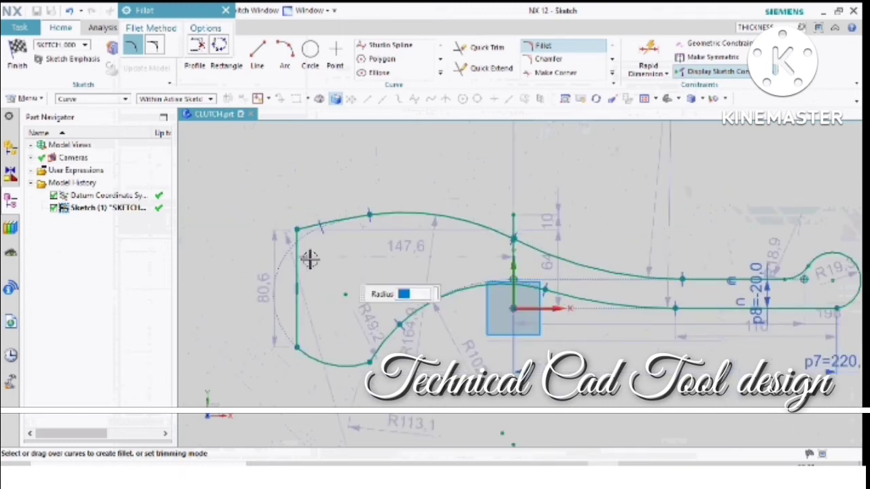
left_click(297, 229)
scroll(299, 229, "up", 2)
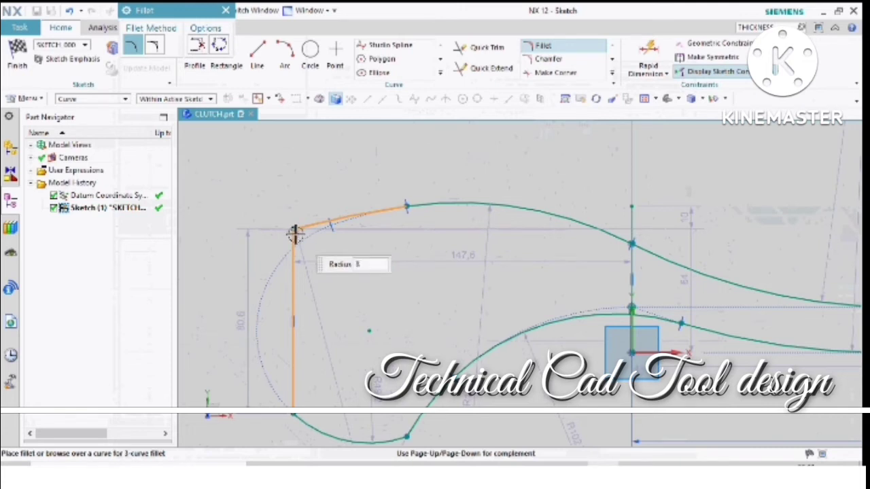
scroll(350, 203, "down", 2)
- Fillet the lower corner where the wide end's bottom arc meets the rising underside arc, with a radius of about 27.2 mm
scroll(378, 349, "up", 2)
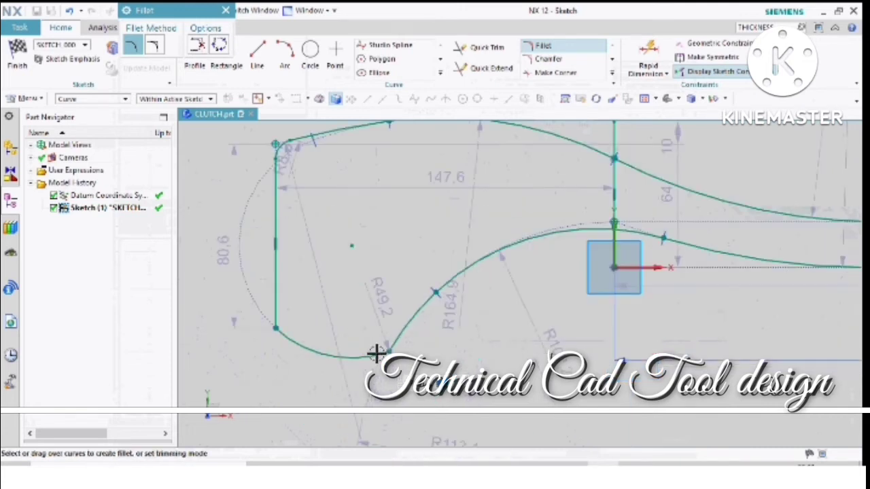
left_click(378, 353)
scroll(393, 339, "up", 2)
left_click(378, 347)
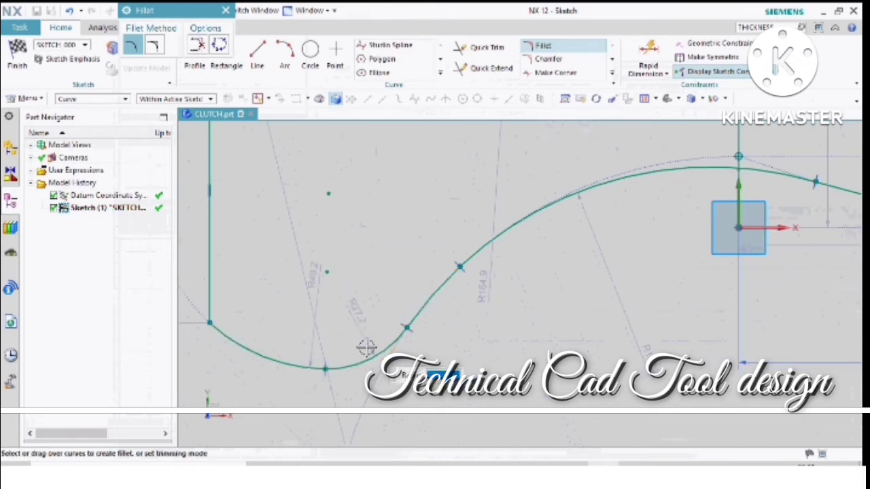
key("Escape")
scroll(364, 347, "down", 5)
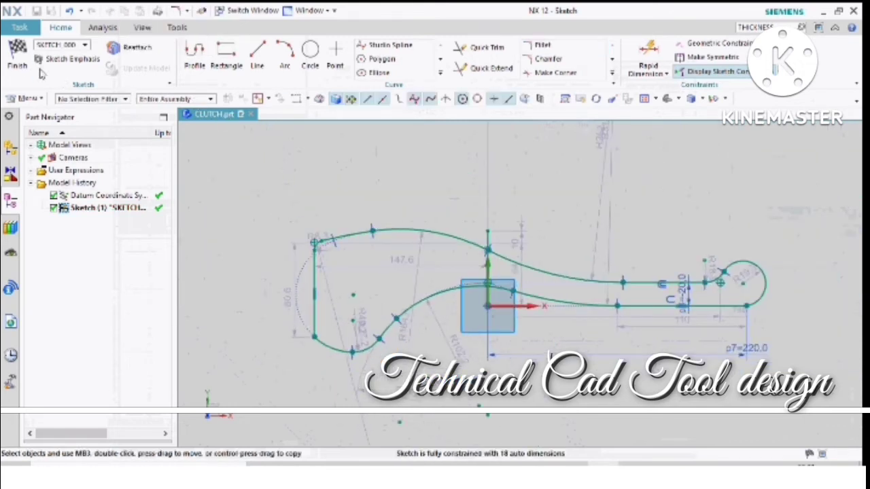
- Finish the sketch and extrude the closed lever profile into a solid, starting at 0 mm
left_click(18, 57)
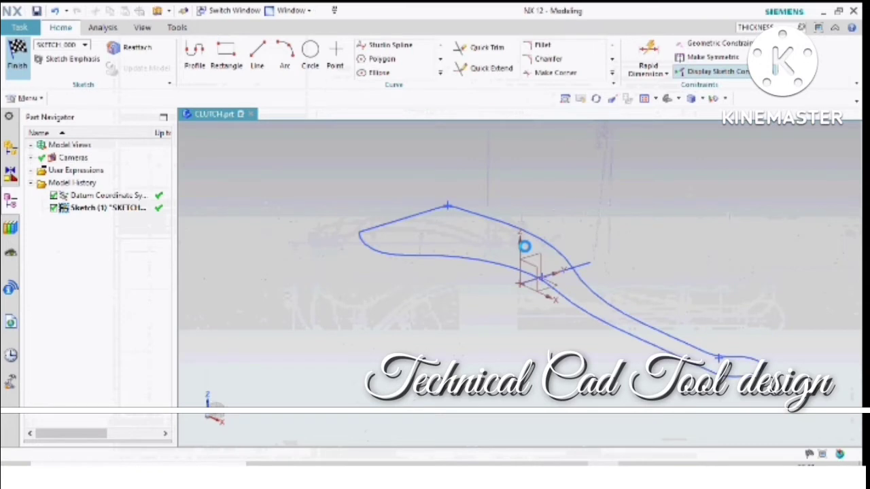
key("x")
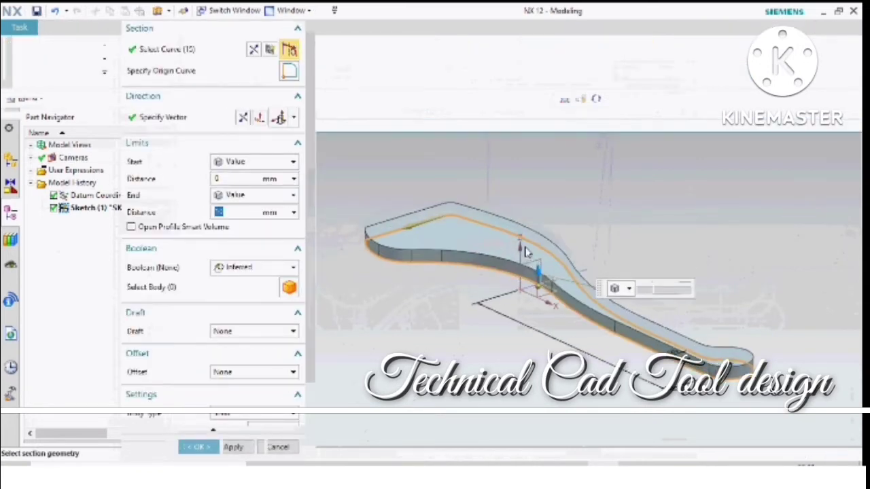
middle_click(422, 264)
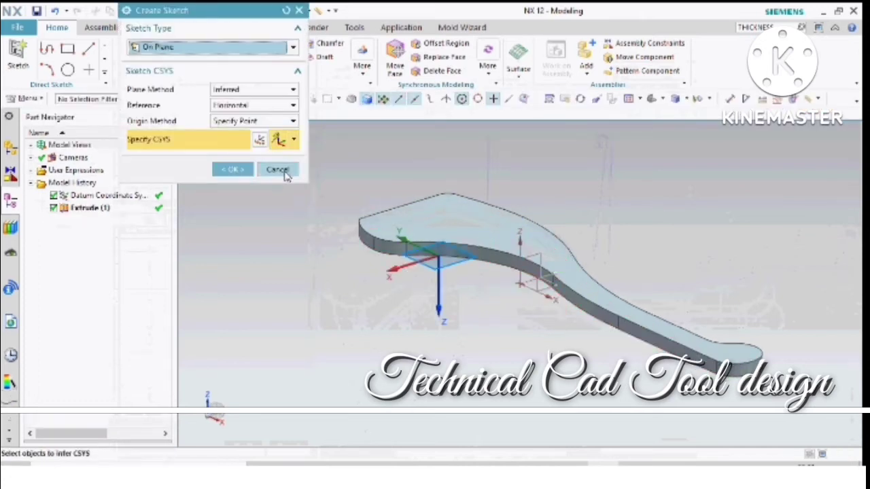
- Edit the lever's extrusion and set its end distance to 20 mm
left_click(278, 170)
double_click(466, 247)
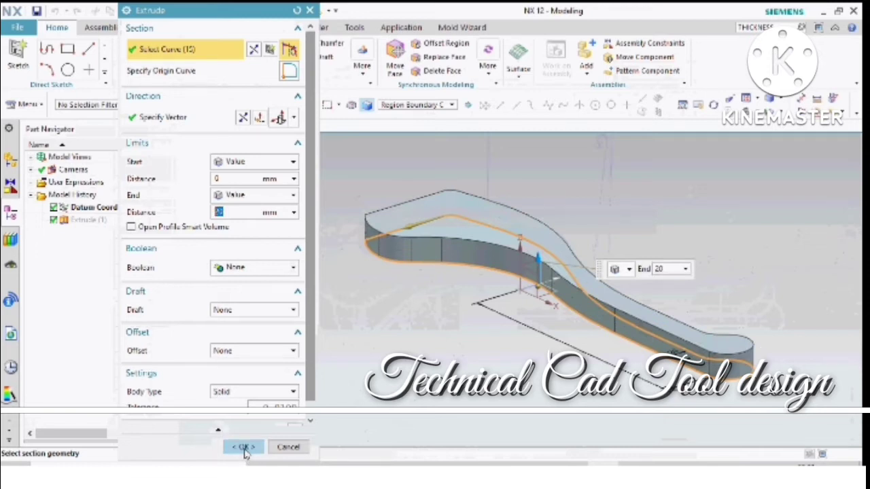
left_click(246, 448)
middle_click_drag(534, 233, 566, 286)
scroll(333, 275, "down", 3)
scroll(598, 274, "up", 4)
scroll(645, 269, "down", 3)
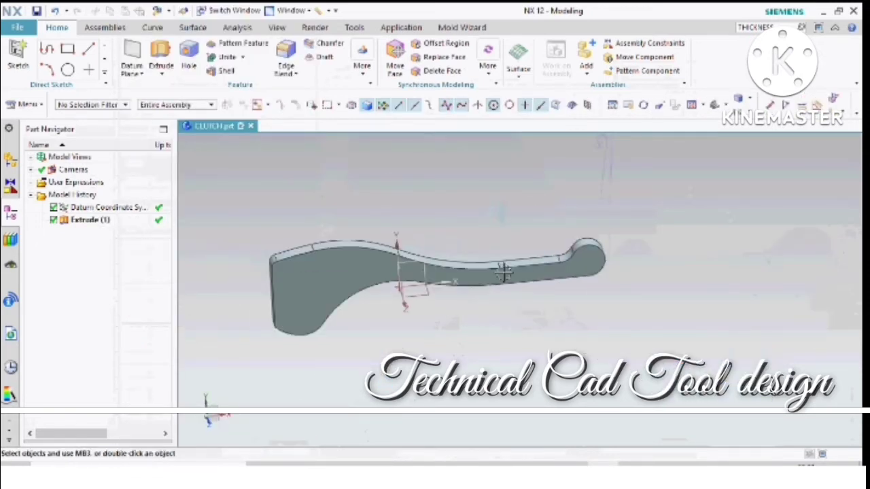
scroll(503, 272, "up", 2)
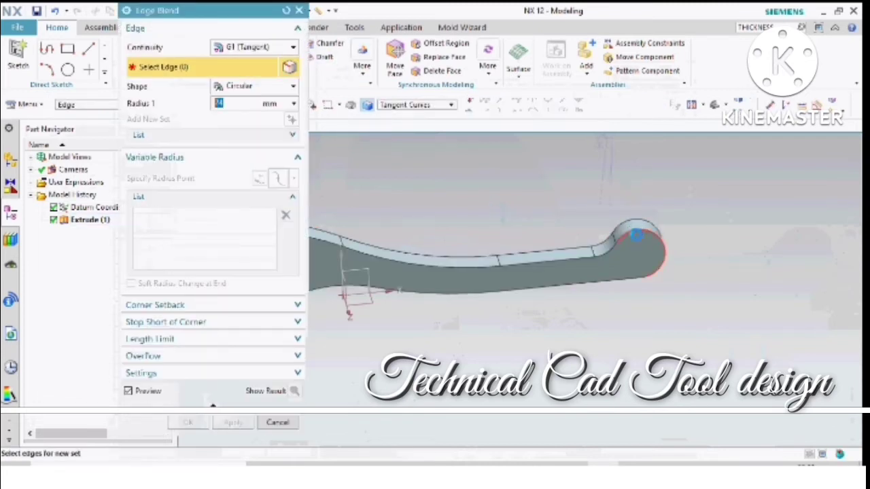
left_click(637, 244)
scroll(686, 273, "down", 3)
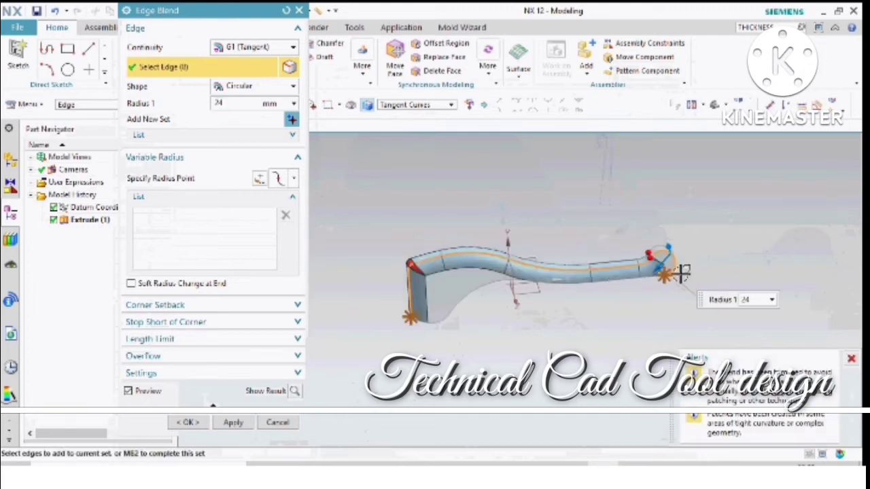
scroll(557, 275, "up", 2)
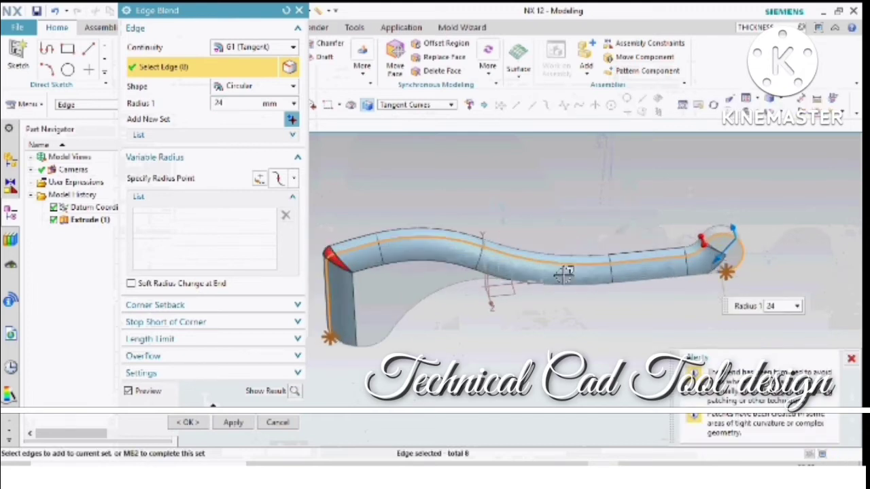
middle_click(418, 243)
- Select the front edge of the lever's round end for the Edge Blend using the Single Curve rule, with a 5 mm radius
left_click(401, 105)
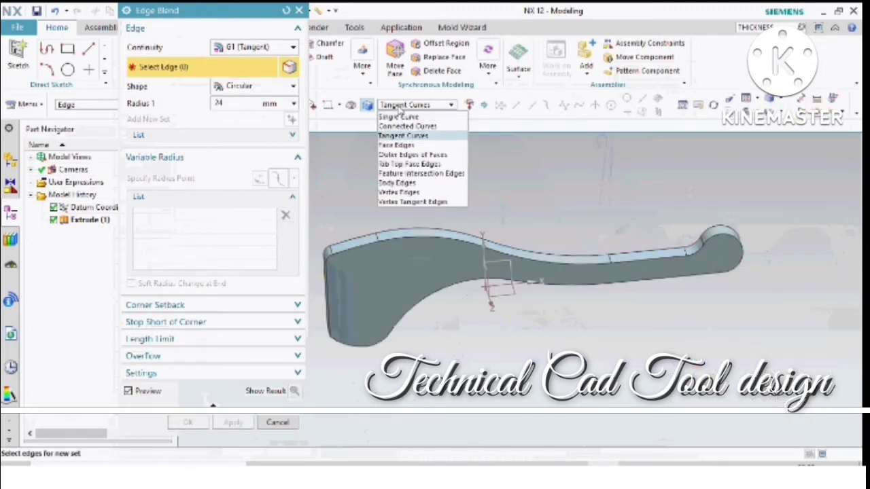
left_click(401, 114)
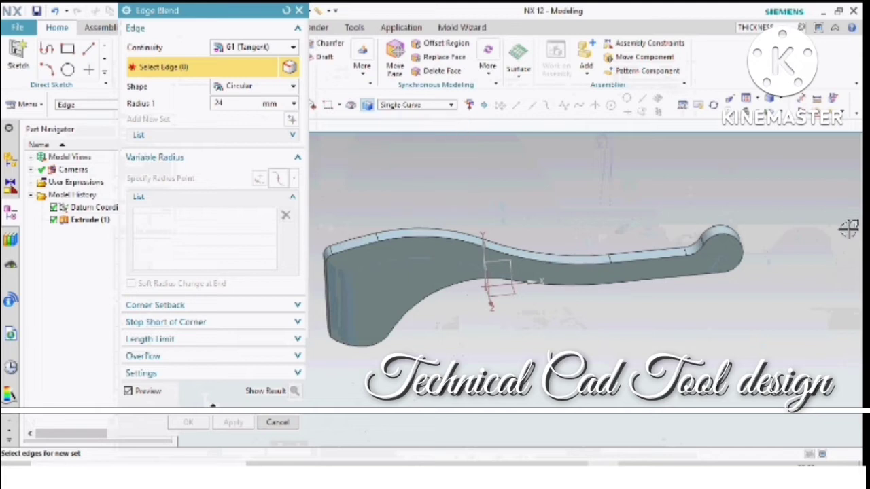
left_click(741, 245)
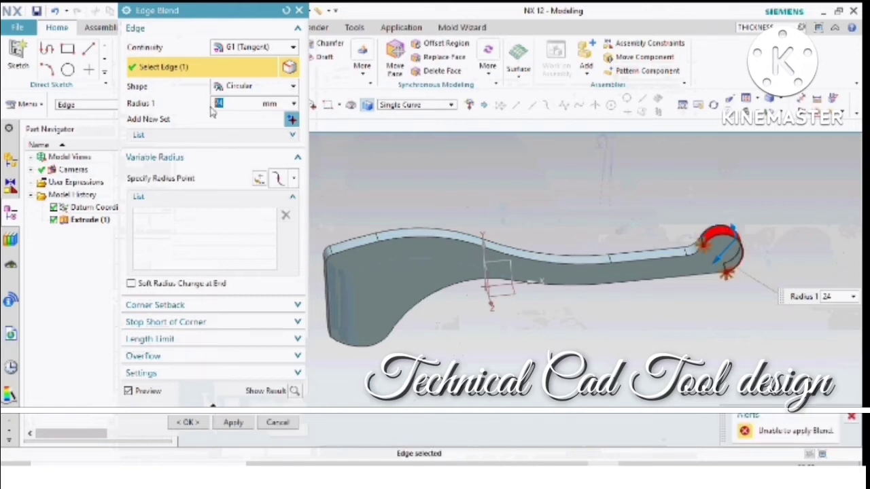
key("Return")
- Add the front face's straight, small fillet and shallow concave handle edges, along both the upper and lower outlines, to the blend
scroll(687, 264, "up", 2)
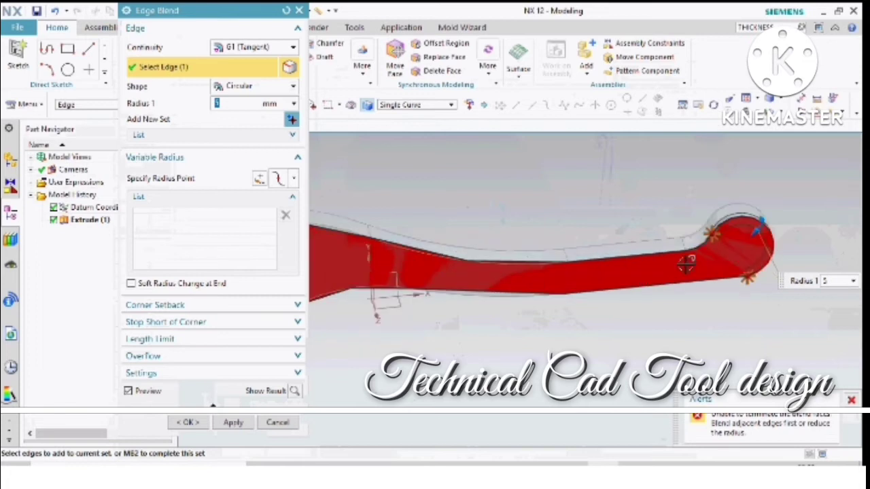
left_click(665, 252)
scroll(711, 251, "up", 3)
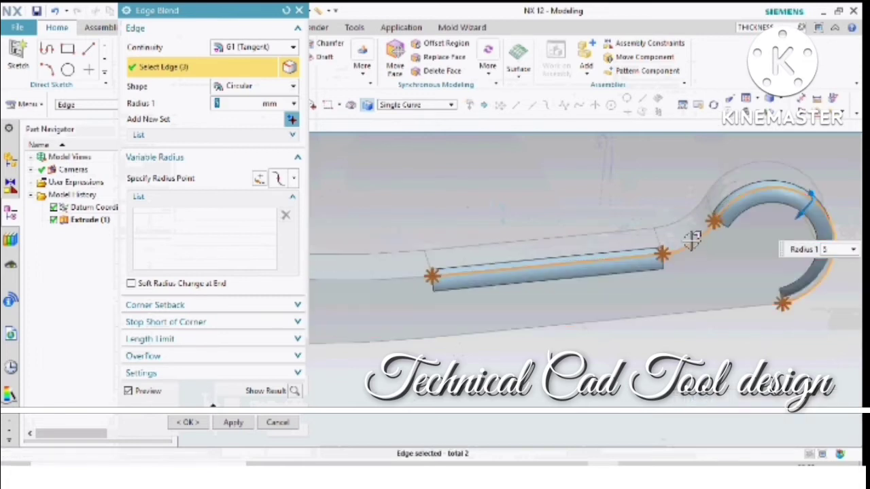
left_click(691, 241)
left_click(671, 314)
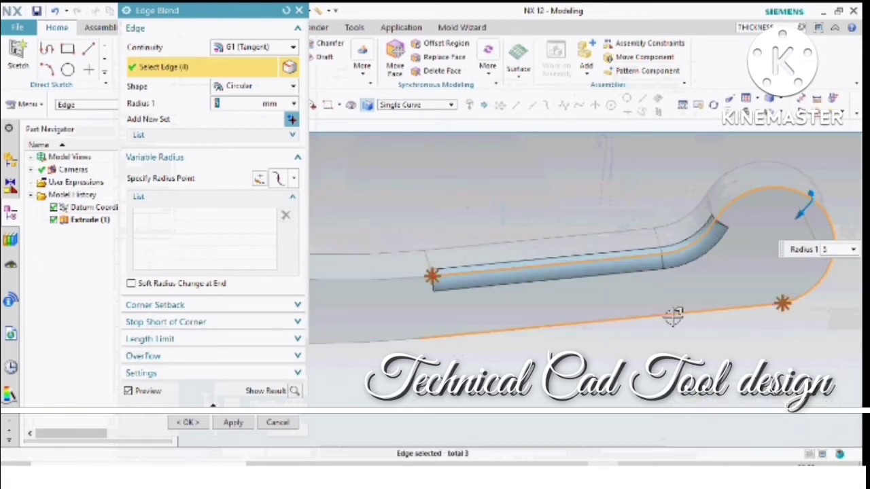
scroll(694, 305, "down", 3)
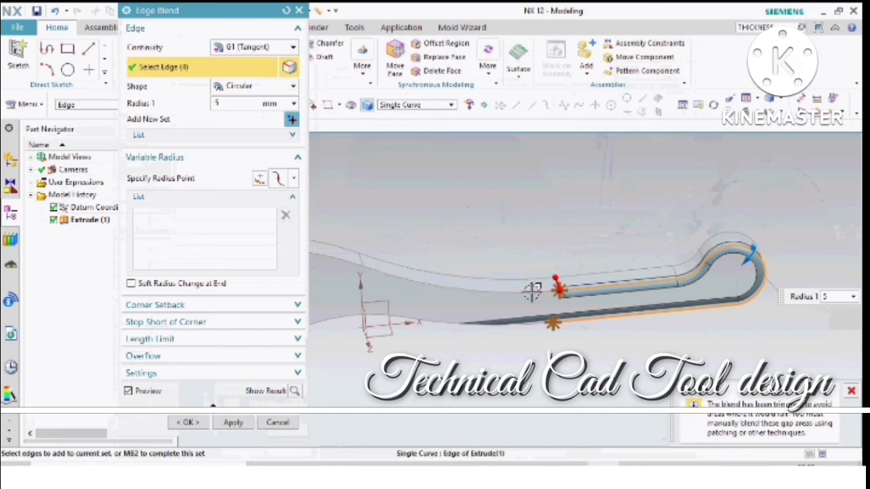
left_click(541, 291)
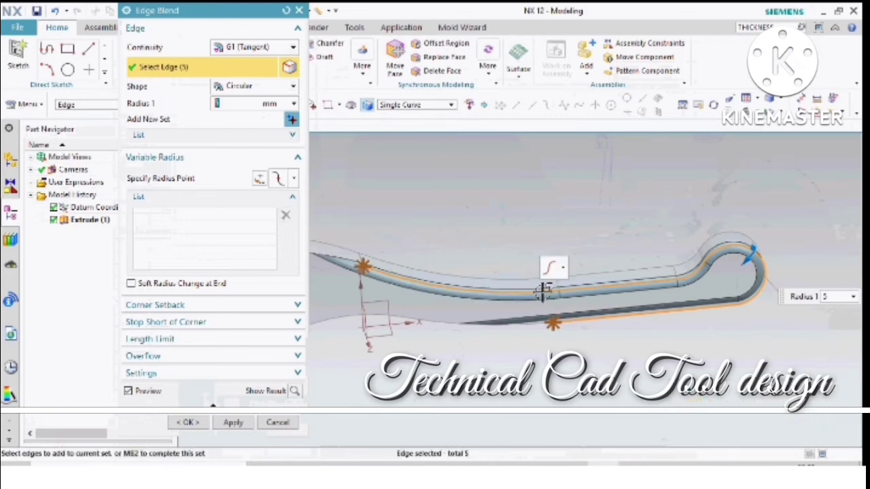
left_click(476, 323)
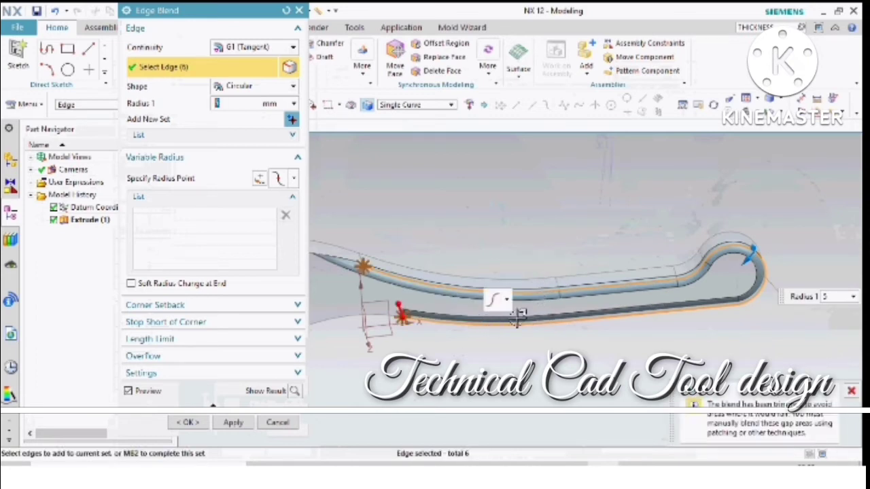
- Set the blend radius to 10 mm and add the front face's large underside arc edge to the set
key("Return")
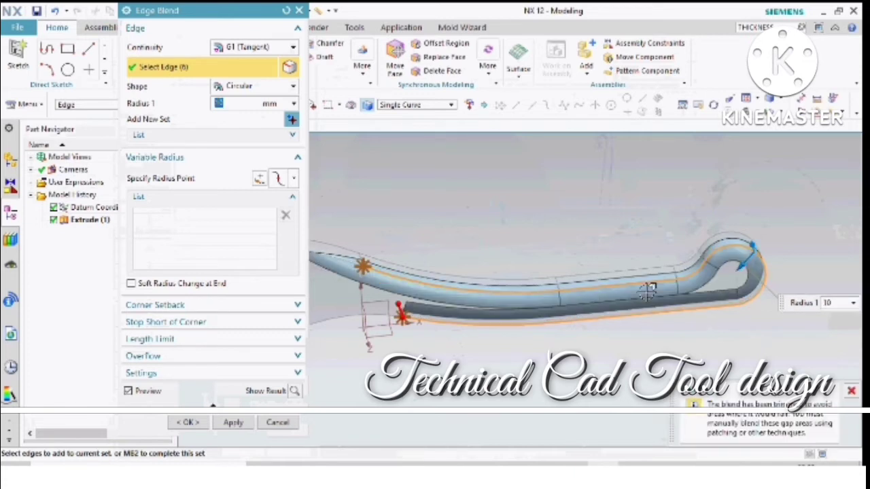
middle_click_drag(529, 306, 652, 288)
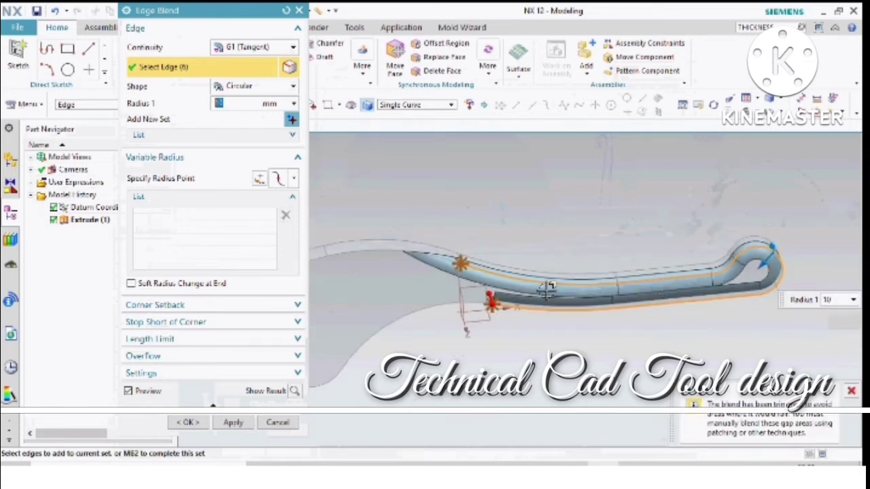
left_click(468, 307)
middle_click_drag(476, 295, 595, 280)
- Add the back face's upper straight, small fillet, round end and concave handle edges to the blend
left_click(601, 279)
scroll(659, 262, "up", 3)
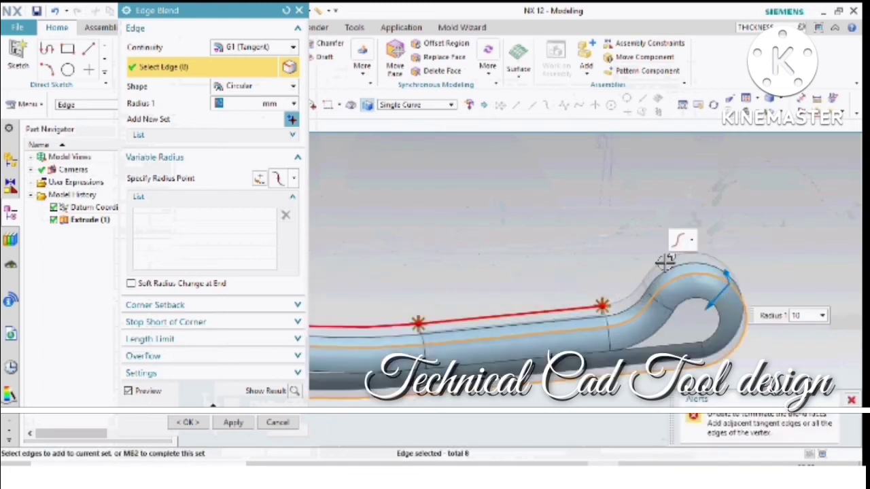
left_click(631, 284)
left_click(625, 294)
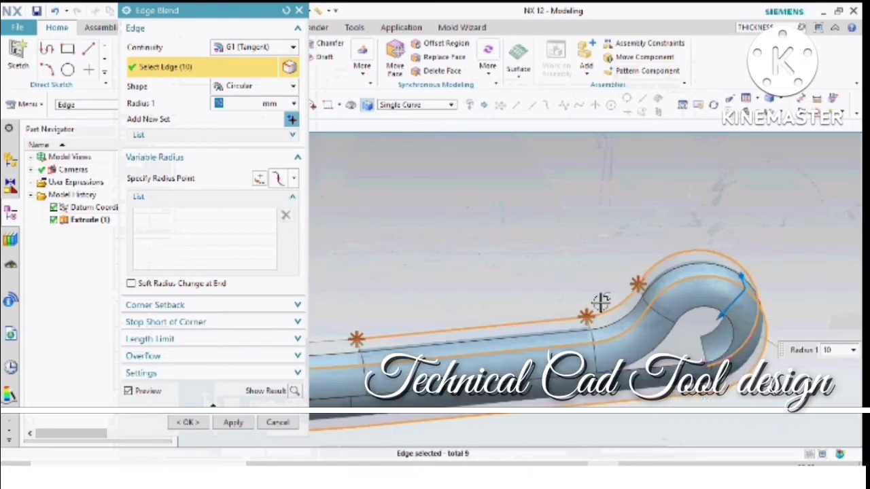
scroll(590, 305, "down", 1)
left_click(395, 331)
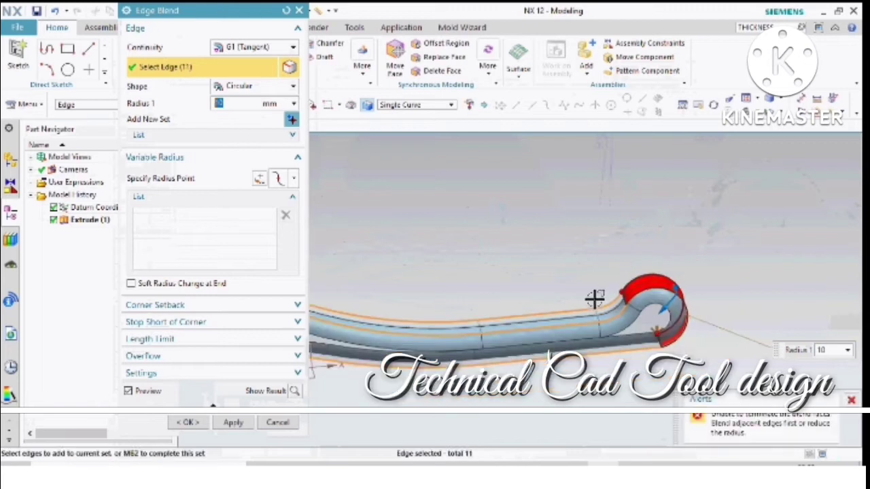
- Add the back face's lower straight, shallow concave and large underside arc edges to the blend
middle_click_drag(593, 297, 572, 370)
left_click(569, 362)
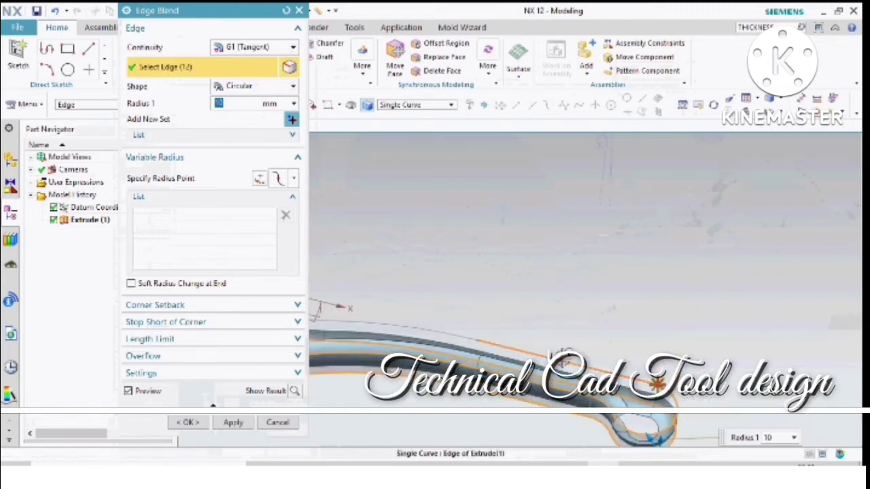
left_click(441, 333)
middle_click_drag(465, 324, 454, 320)
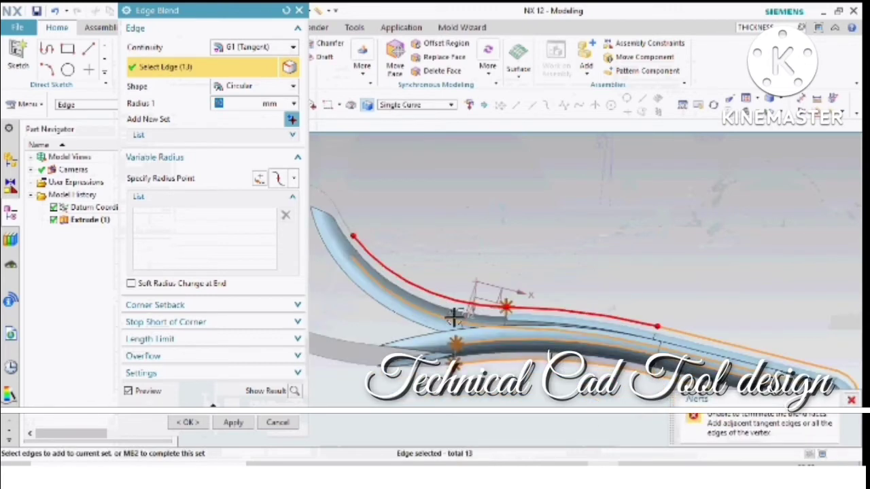
left_click(451, 291)
middle_click_drag(466, 276, 419, 277)
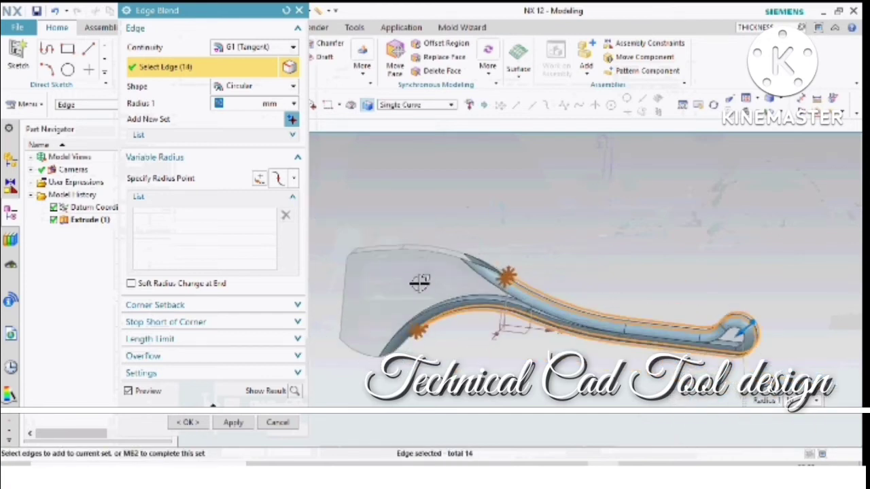
- Add the head's upper curved and short straight outline edges on both faces to the 10 mm blend, apply it and close Edge Blend
left_click(481, 253)
left_click(451, 236)
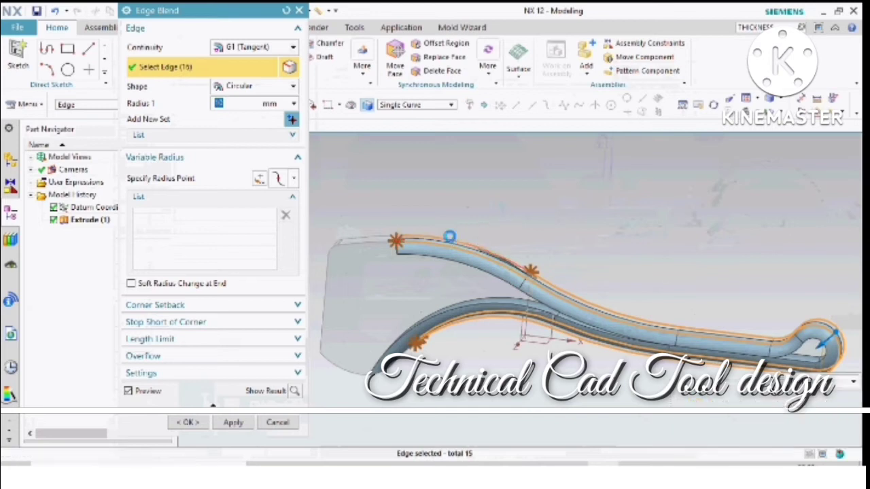
left_click(376, 235)
scroll(367, 232, "up", 2)
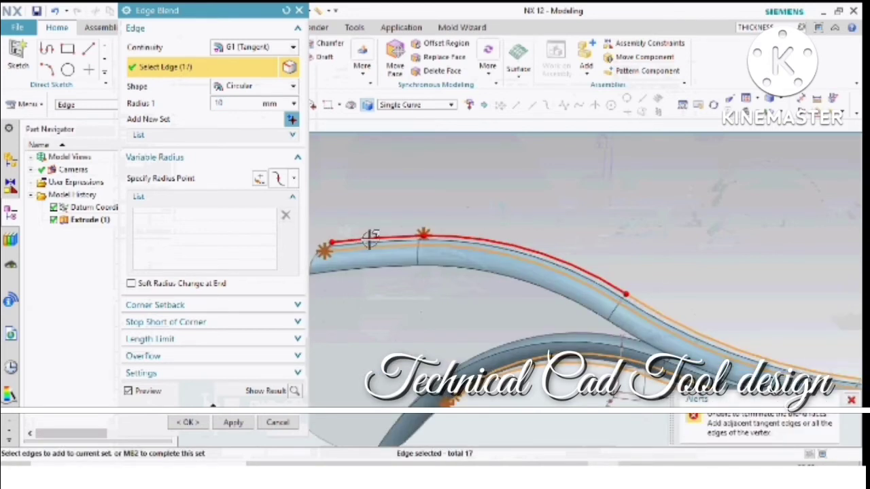
left_click(369, 238)
scroll(495, 229, "down", 2)
left_click(233, 422)
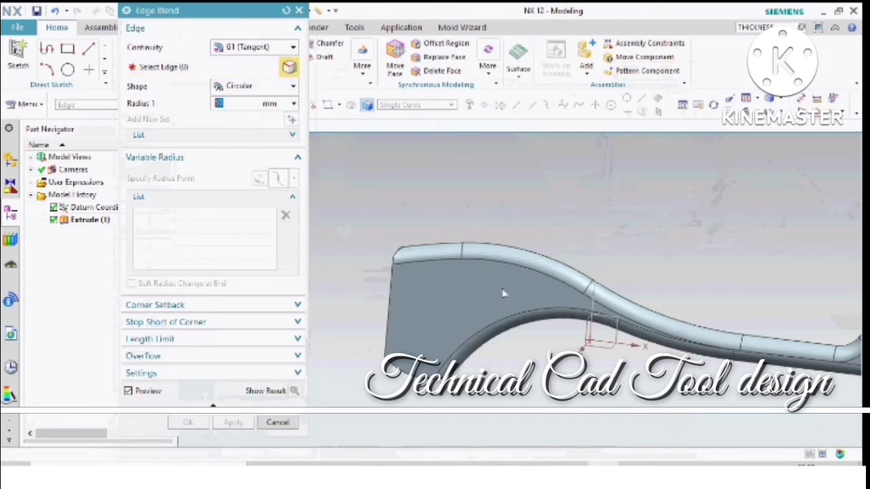
middle_click_drag(503, 292, 606, 292)
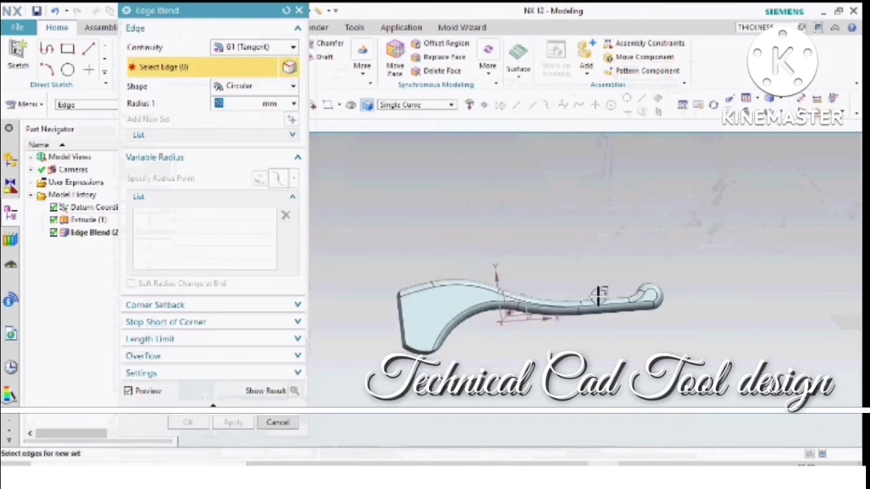
scroll(589, 299, "up", 5)
scroll(576, 231, "down", 4)
middle_click_drag(553, 234, 523, 250)
left_click(277, 423)
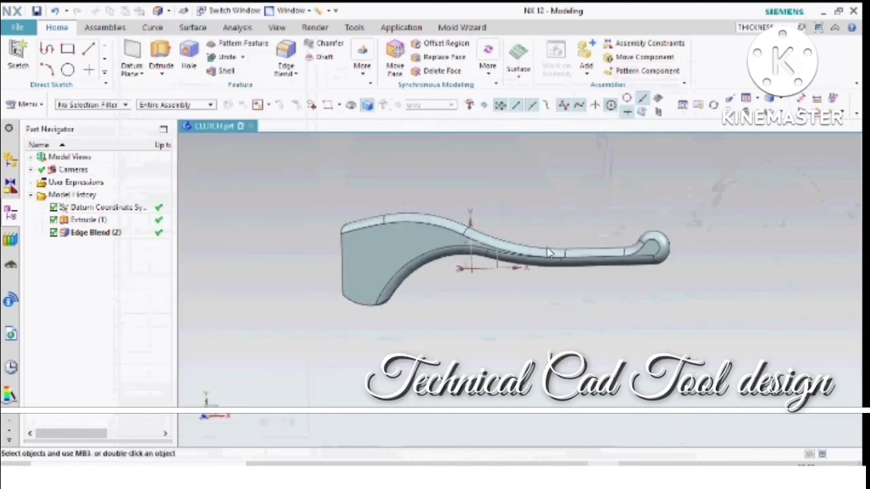
- Open the extrude's section sketch and stretch the handle's round end arc outward to a radius of about 23.7 mm
middle_click_drag(606, 190, 614, 197)
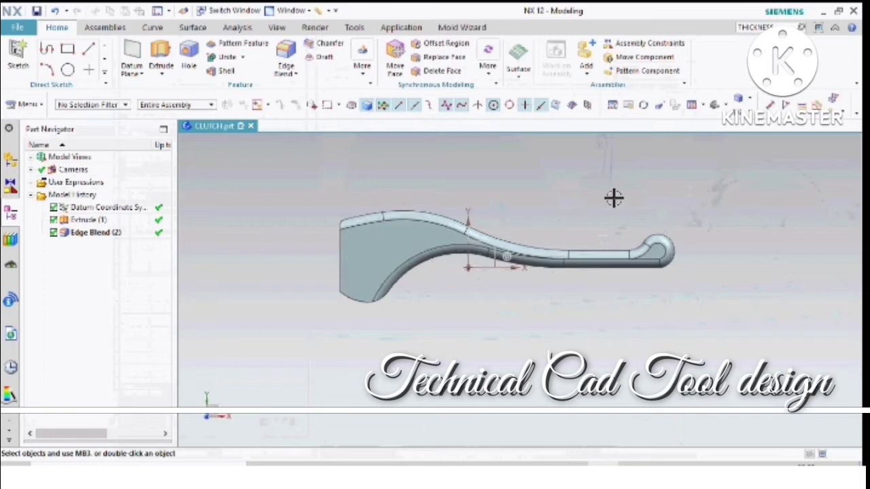
scroll(586, 237, "up", 2)
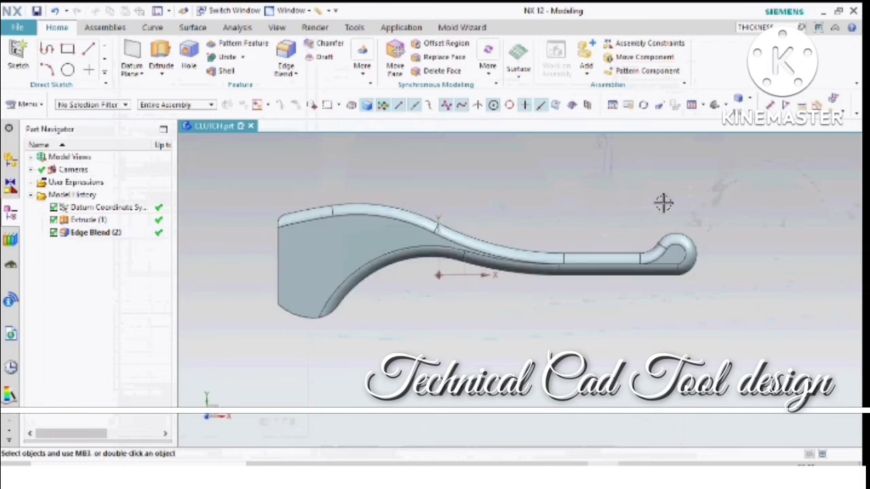
double_click(81, 221)
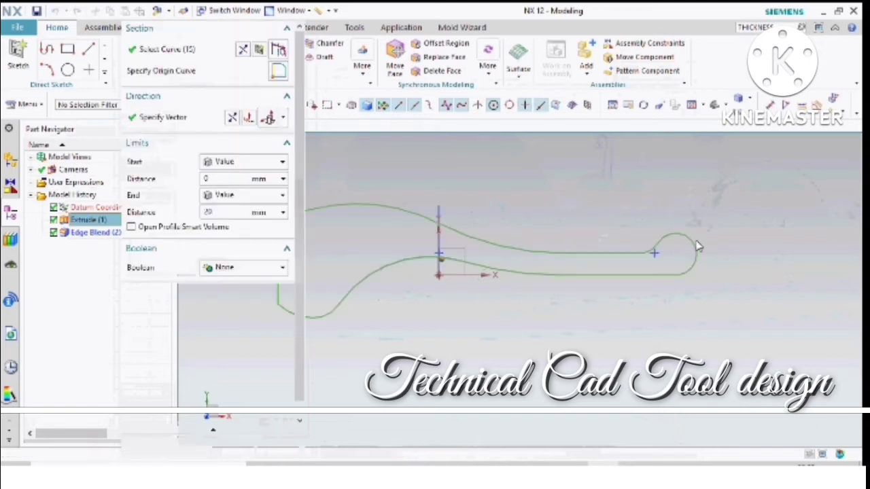
left_click(269, 50)
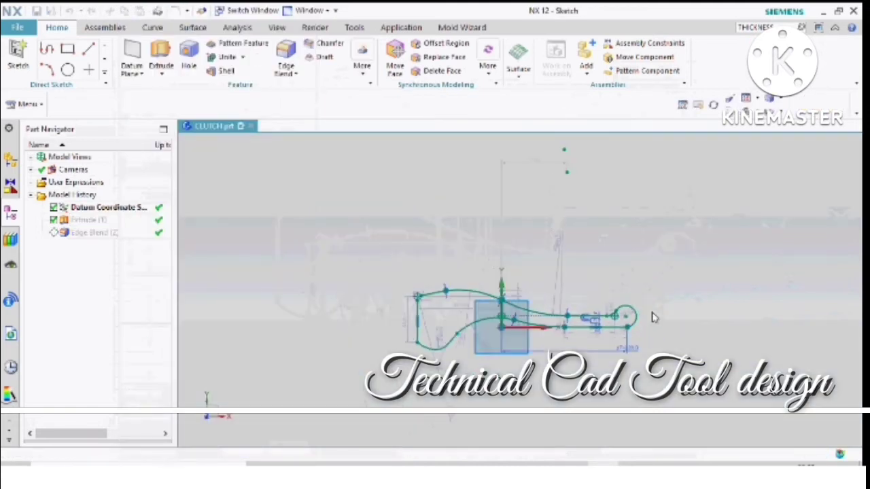
scroll(617, 330, "up", 4)
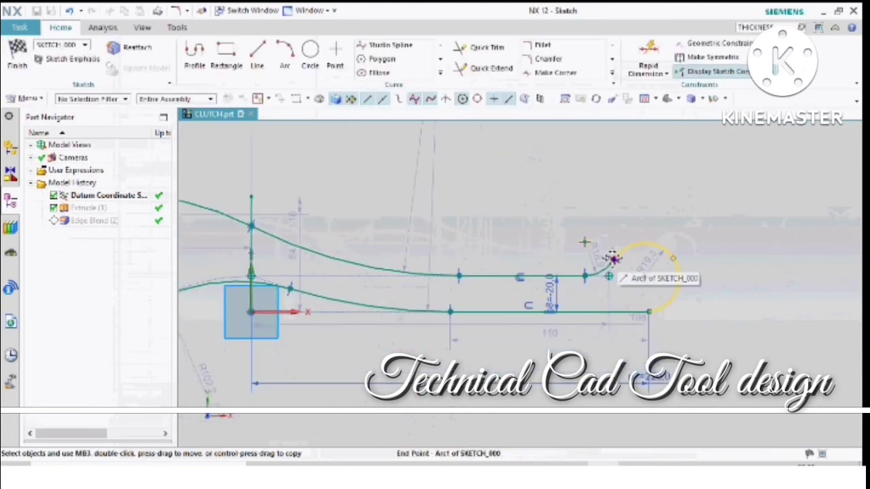
mouse_move(610, 243)
left_mouse_down()
mouse_move(621, 256)
mouse_move(612, 242)
left_mouse_up()
left_click_drag(612, 241, 624, 252)
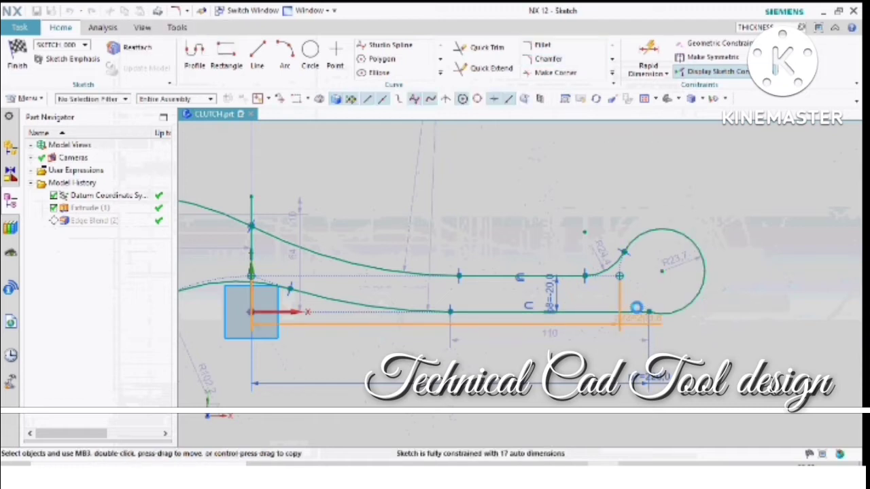
left_click(548, 44)
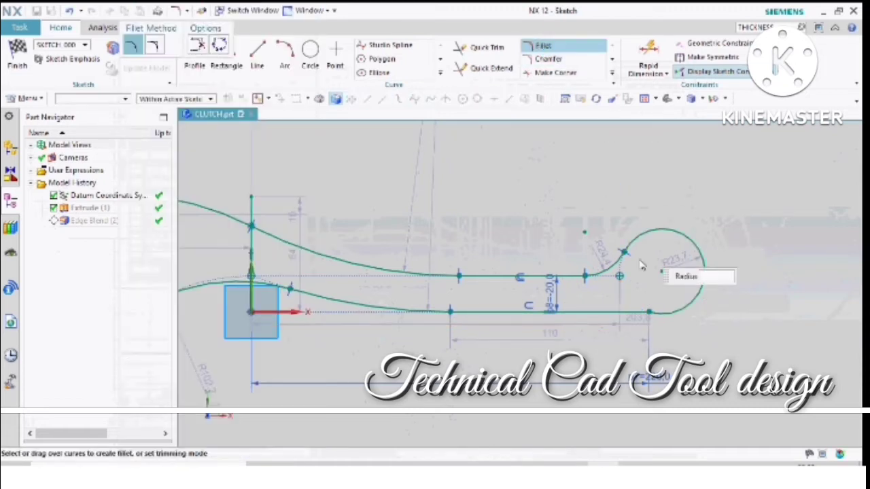
key("Escape")
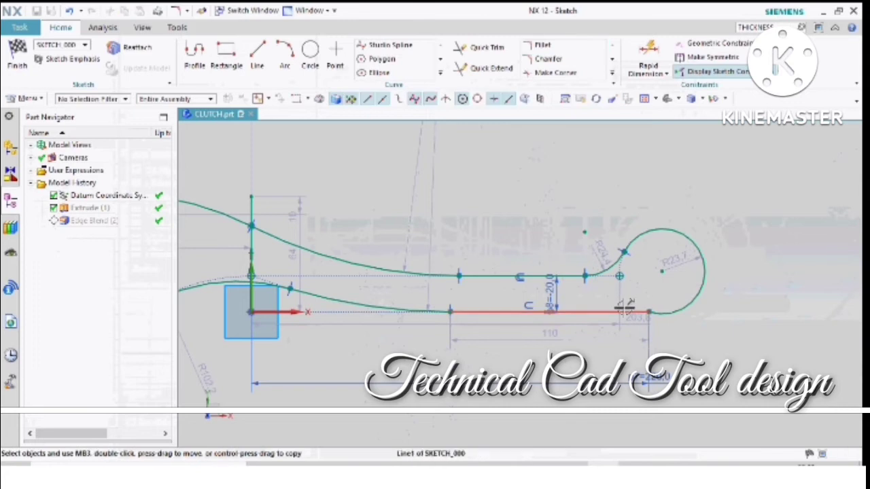
left_click(683, 301)
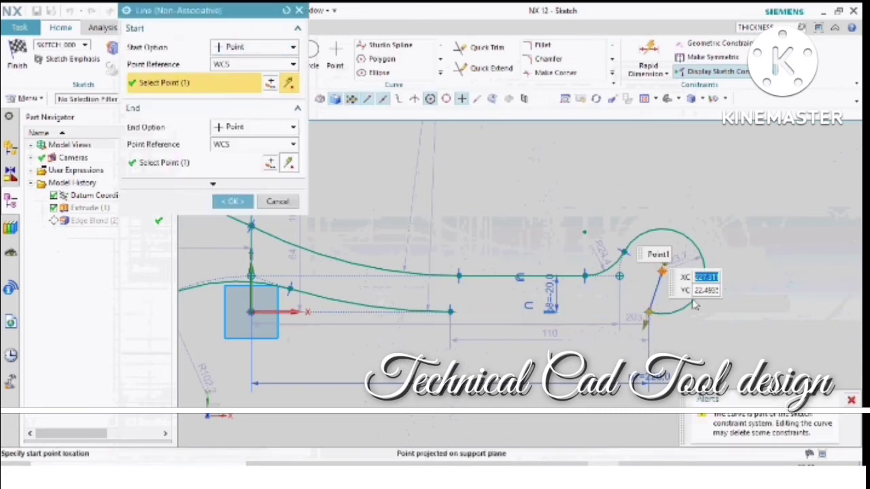
left_click(650, 313)
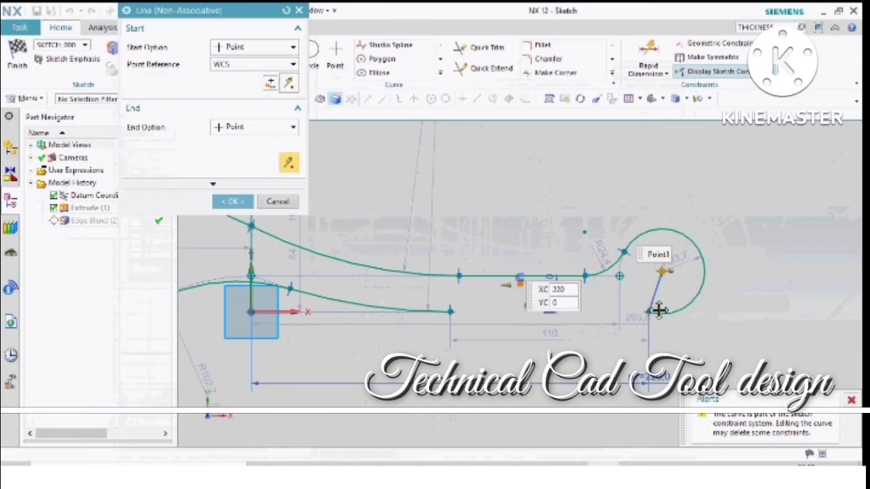
left_click(670, 303)
key("Escape")
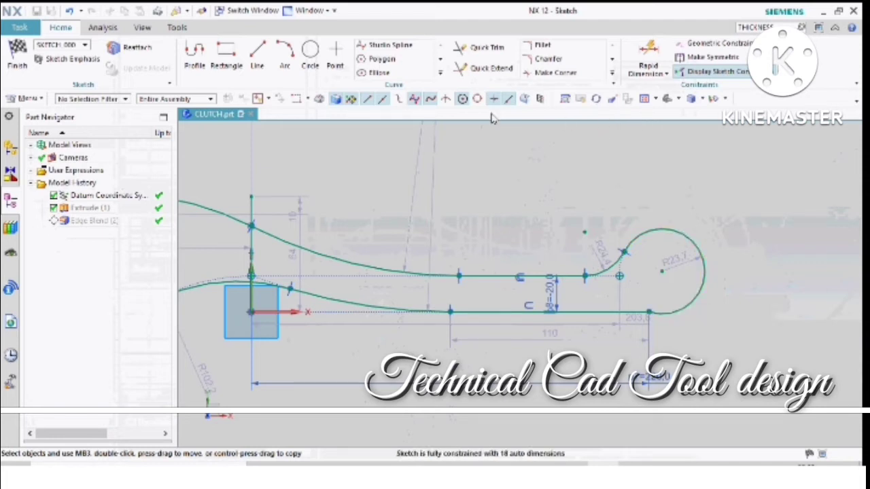
- Finish the sketch and confirm the extrude with the reshaped profile
left_click(17, 59)
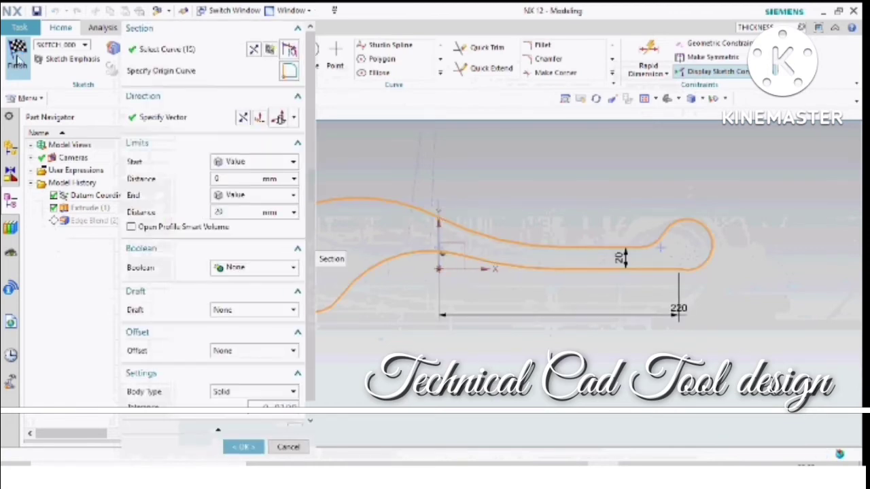
middle_click(421, 294)
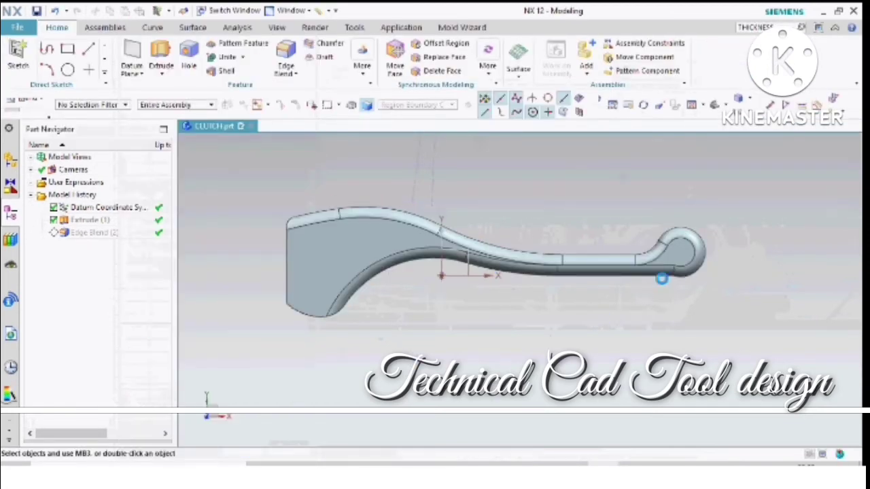
key("s")
scroll(684, 272, "up", 1)
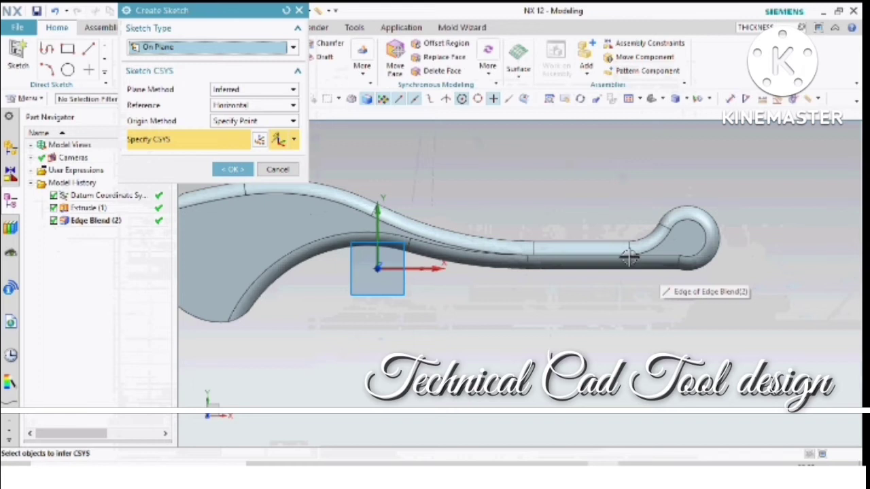
left_click(291, 173)
scroll(642, 268, "down", 2)
scroll(642, 268, "up", 2)
left_click(641, 269)
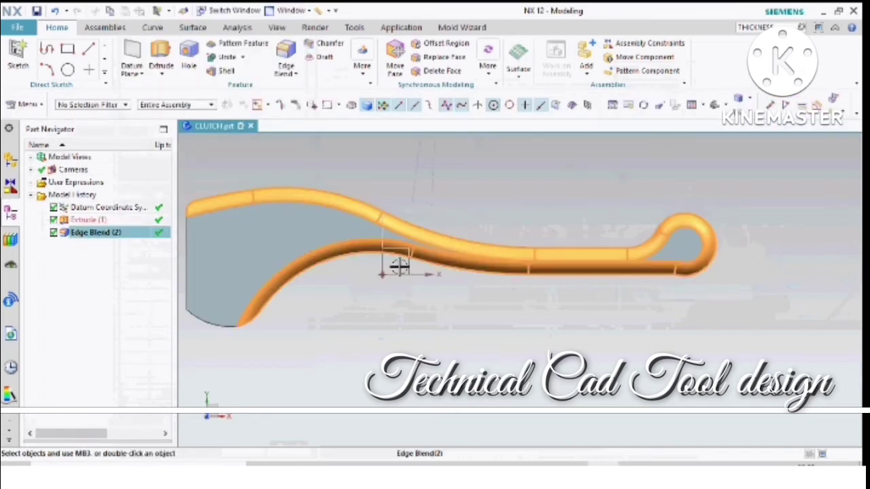
- Make the extrude the current feature to roll the model back to before the edge blend
left_click(98, 220)
right_click(97, 219)
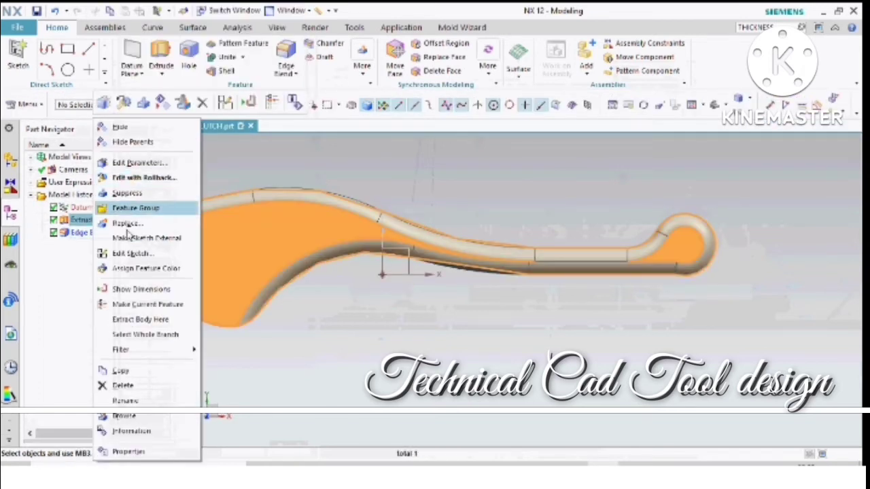
left_click(180, 304)
middle_click_drag(691, 278, 389, 299)
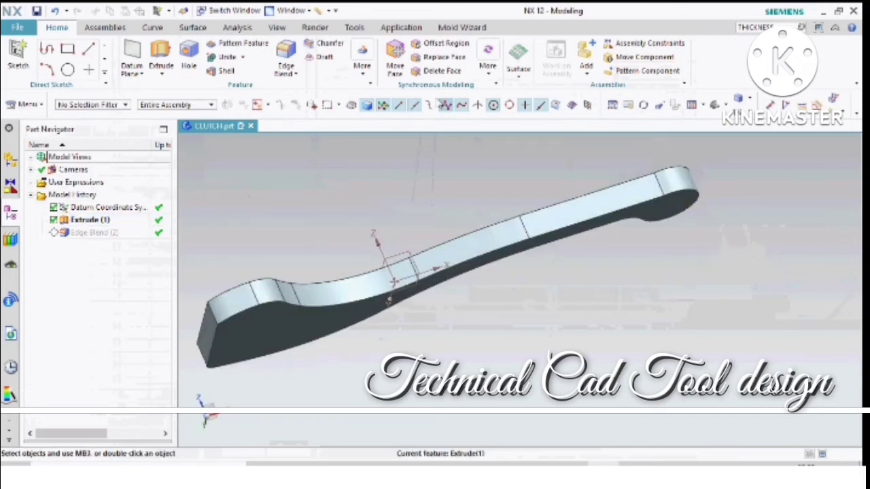
left_click(439, 71)
middle_click_drag(672, 182, 682, 251)
key("Escape")
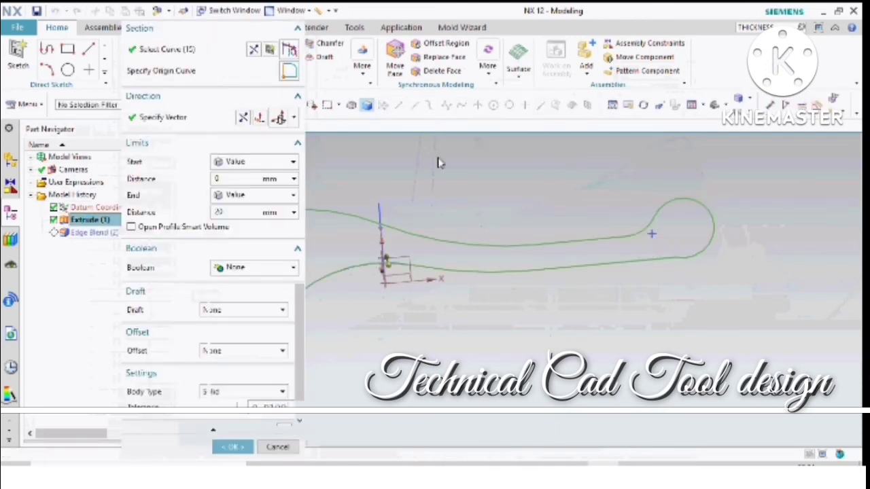
- Reopen the extrude's section sketch for editing at the handle's round end
left_click(273, 51)
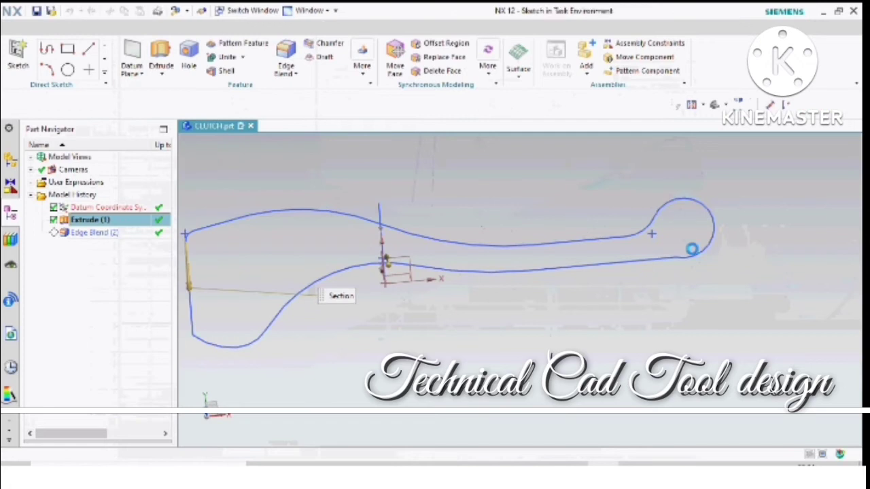
left_click(258, 58)
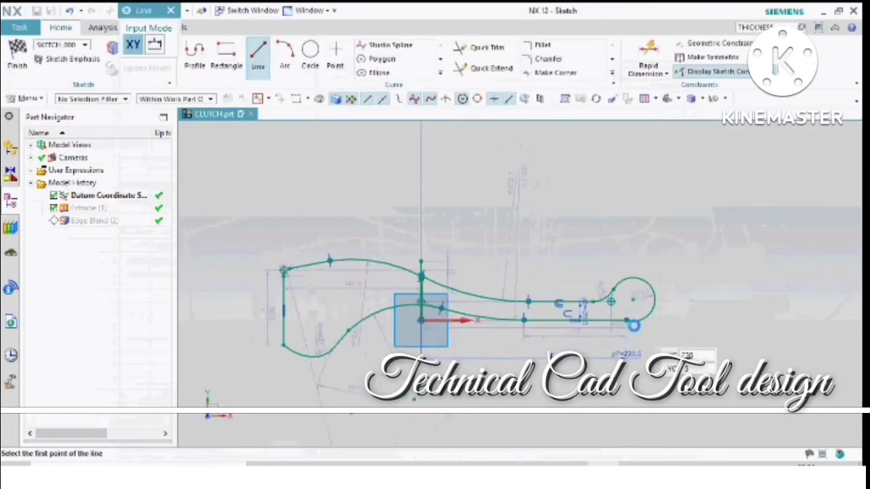
key("Escape")
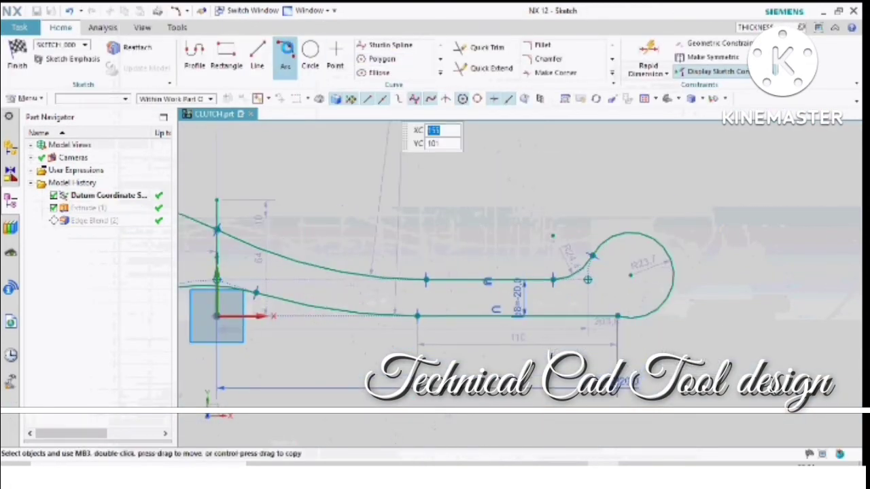
left_click(559, 317)
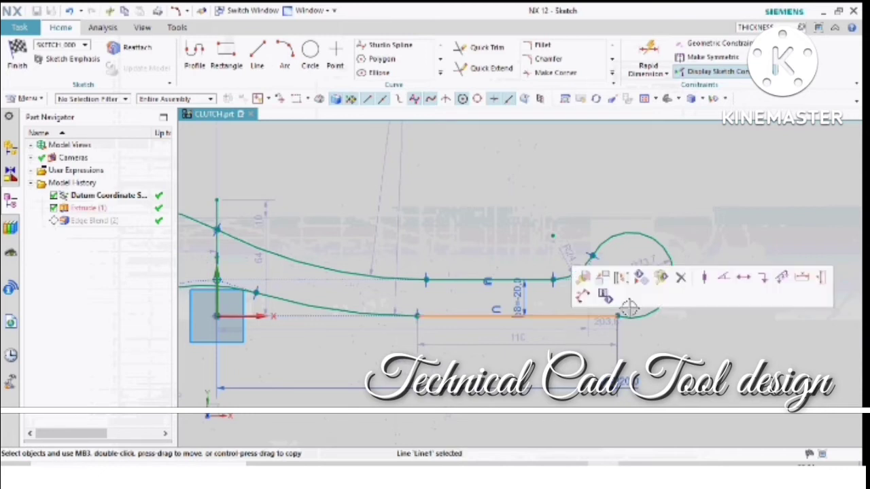
left_click(285, 58)
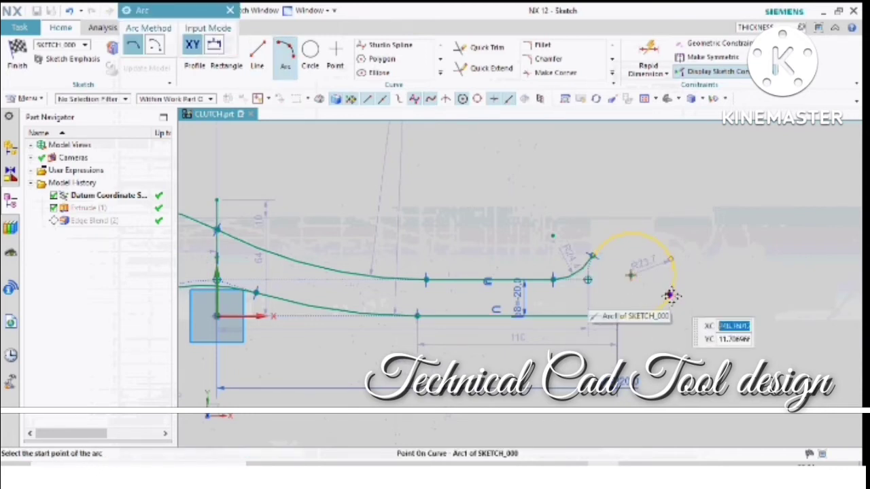
left_click(670, 293)
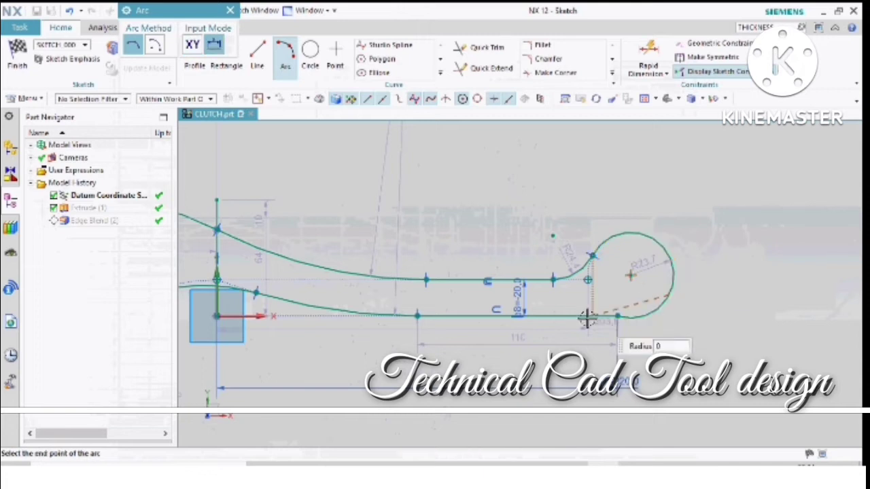
left_click(518, 318)
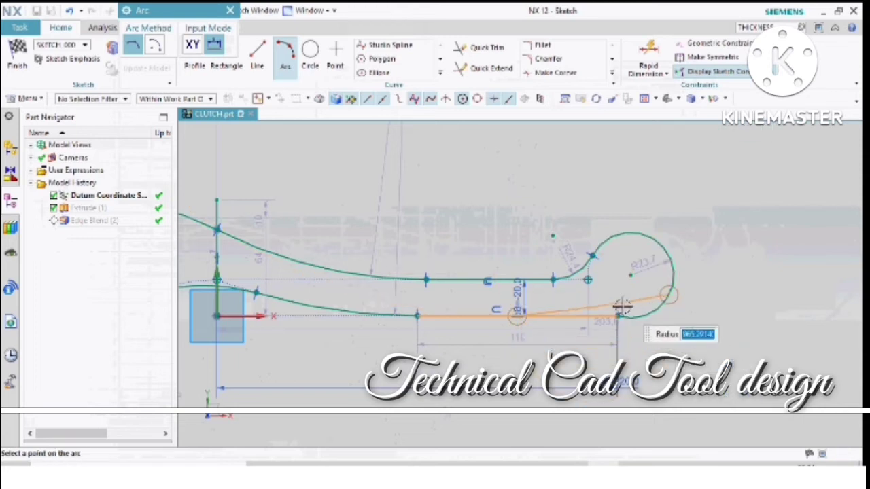
scroll(639, 309, "up", 2)
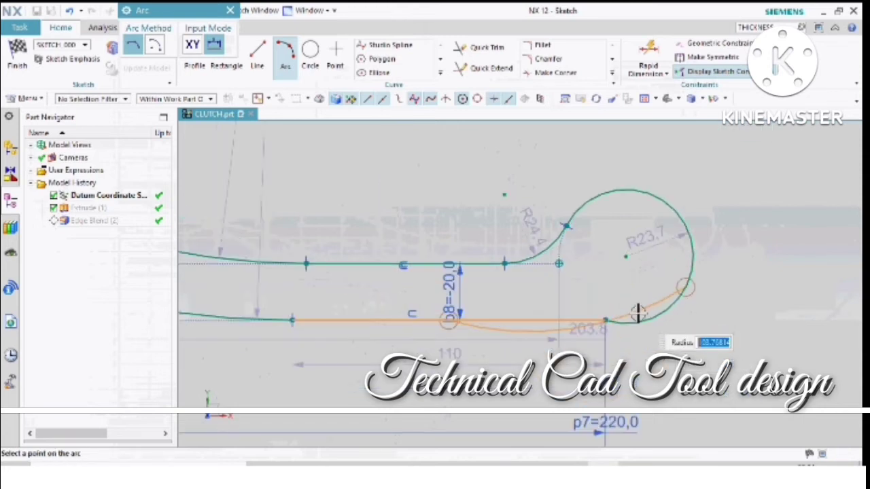
key("Escape")
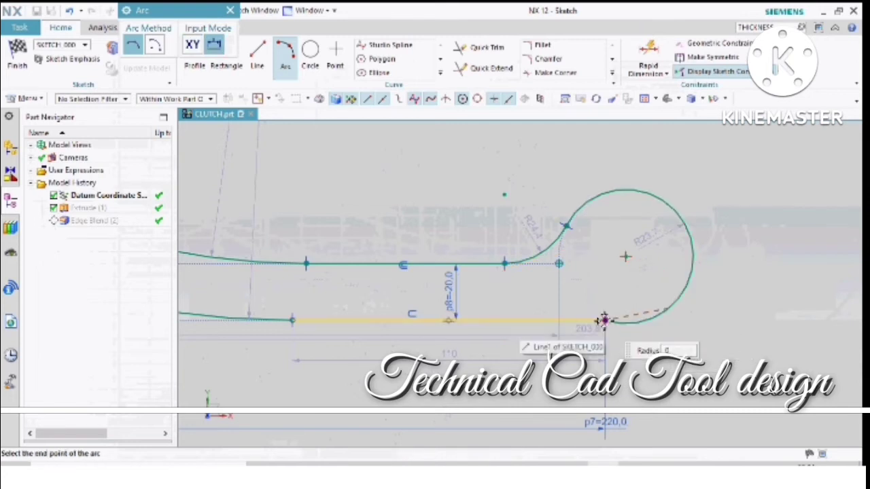
- Draw a three-point arc from the lower part of the round end arc to the end of the handle's lower straight line
left_click(603, 320)
scroll(639, 320, "up", 1)
scroll(640, 326, "up", 1)
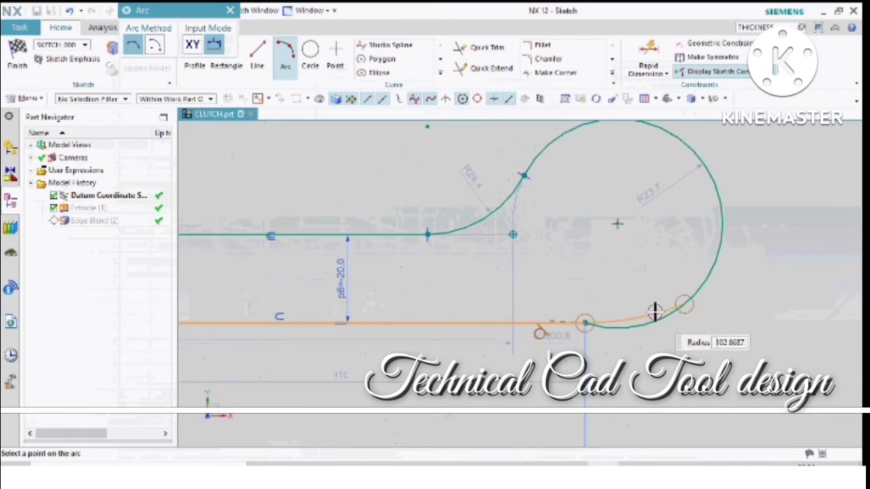
left_click(654, 311)
key("Escape")
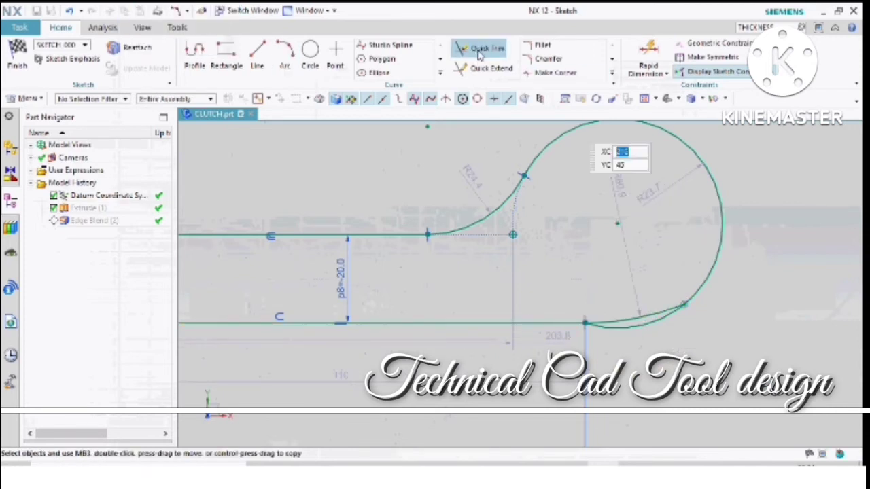
- Trim away the leftover lower segment of the round end arc beneath the newly drawn arc
left_click(479, 56)
key("Escape")
left_click(631, 327)
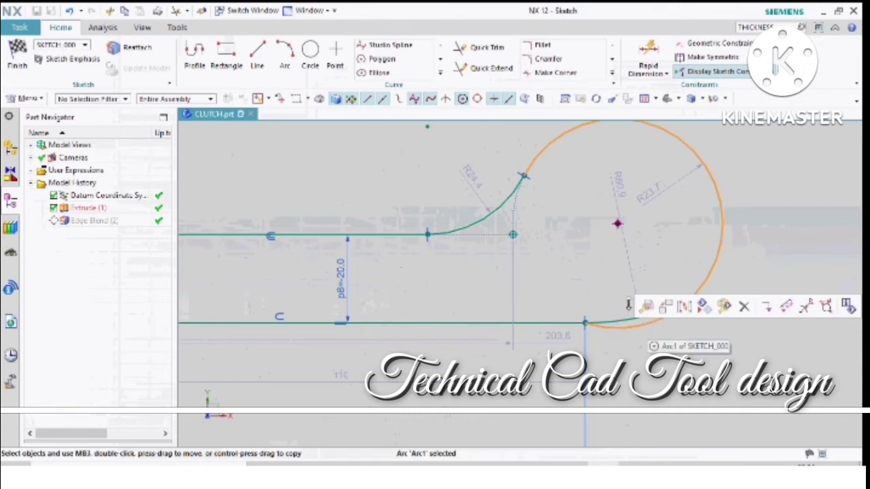
key("Escape")
left_click(474, 52)
left_click(621, 329)
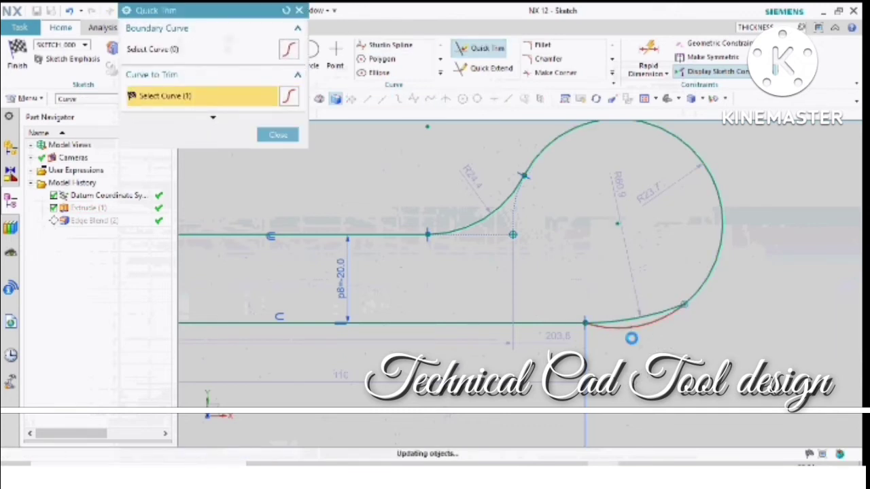
key("Escape")
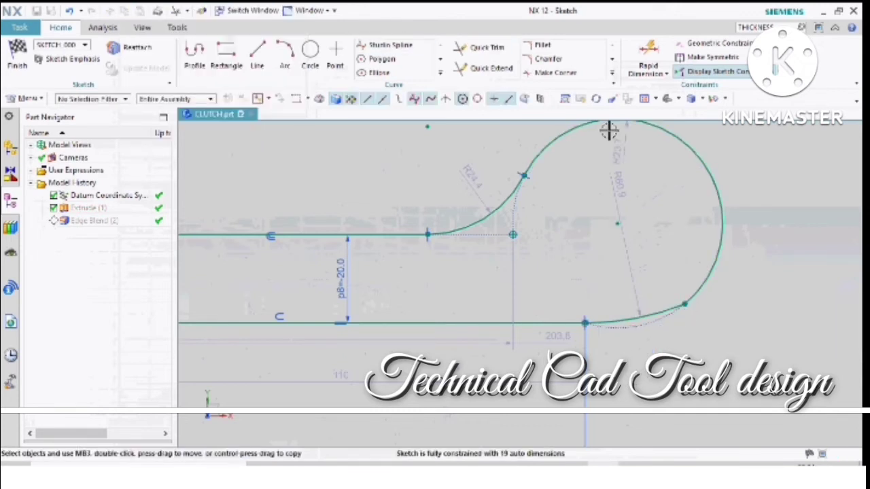
- Fillet the corner between the new lower arc and the round end arc, and update the extrude with the finished sketch
left_click(543, 46)
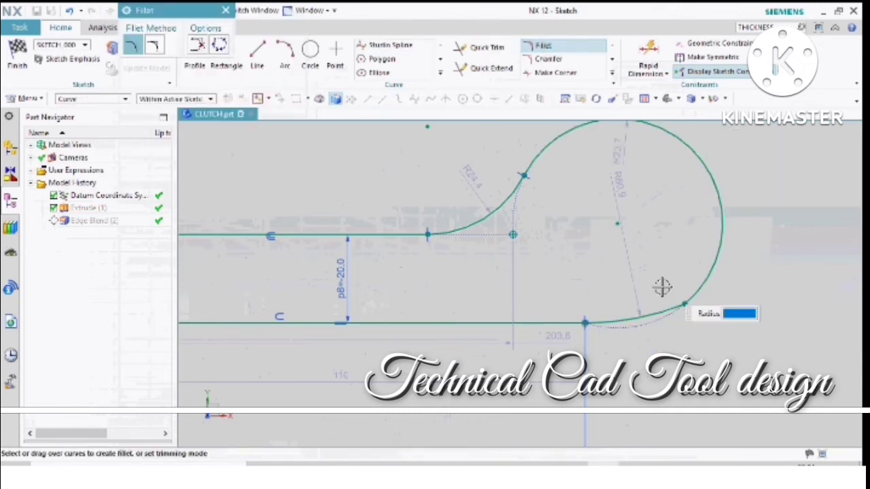
left_click(700, 282)
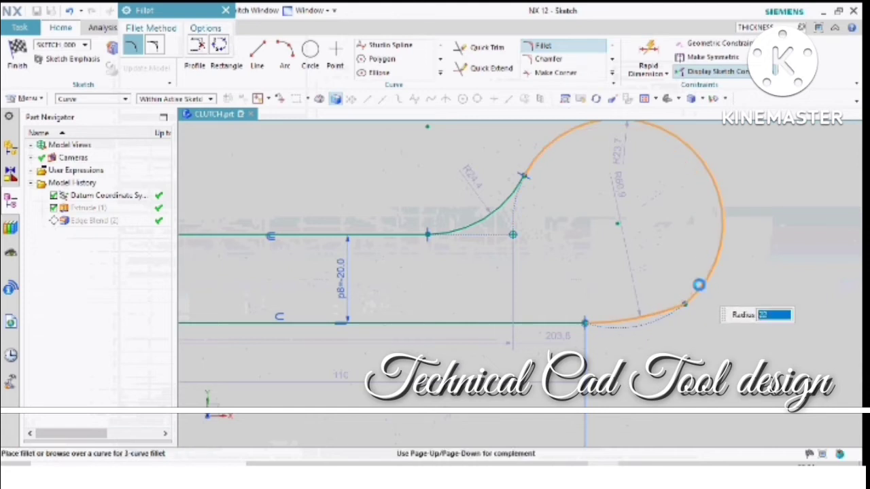
left_click(698, 284)
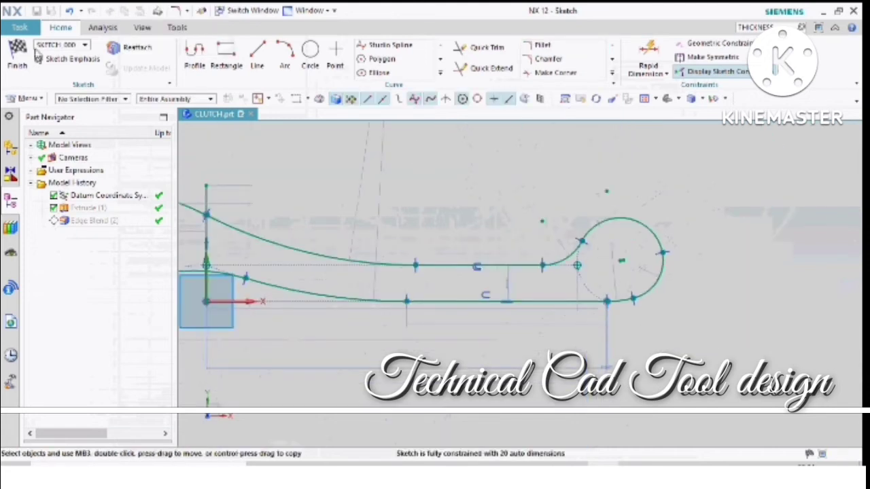
left_click(19, 54)
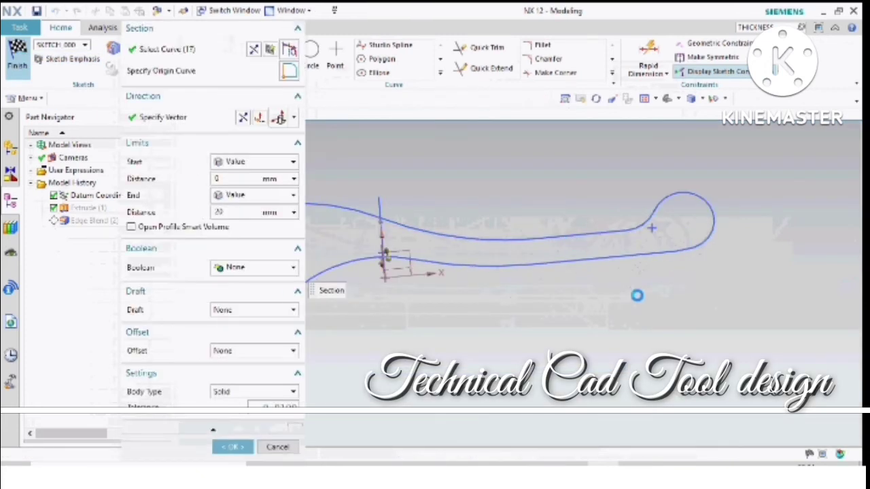
left_click(245, 448)
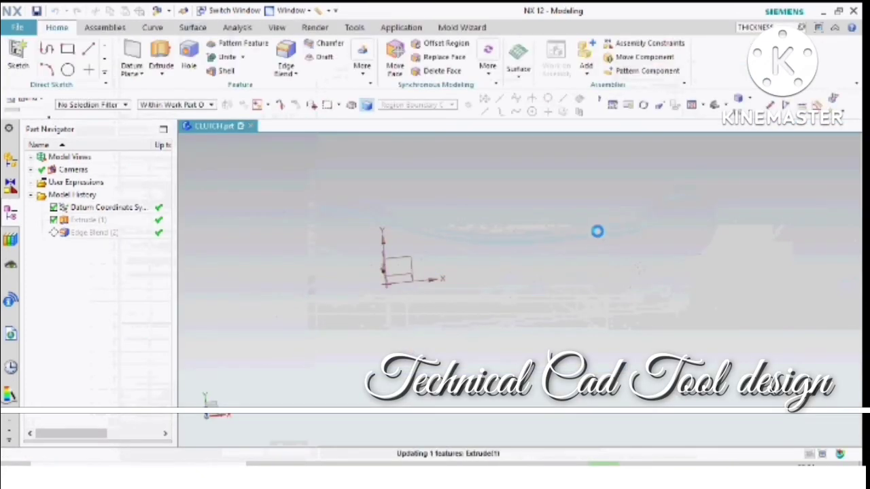
- Make the edge blend the current feature again and close the information report
left_click(101, 237)
right_click(101, 238)
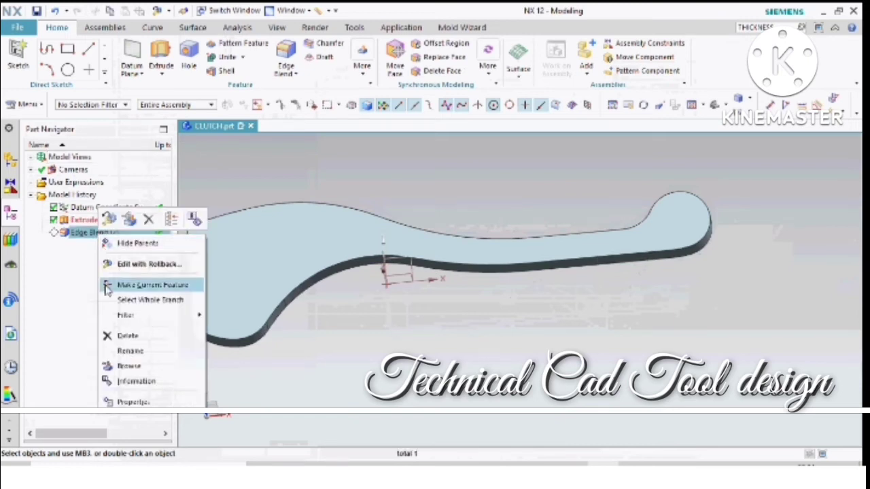
left_click(146, 286)
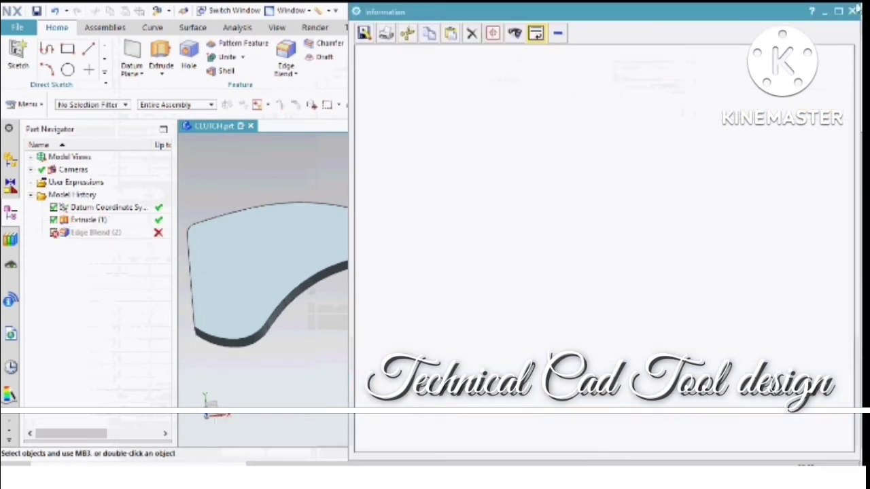
left_click(852, 11)
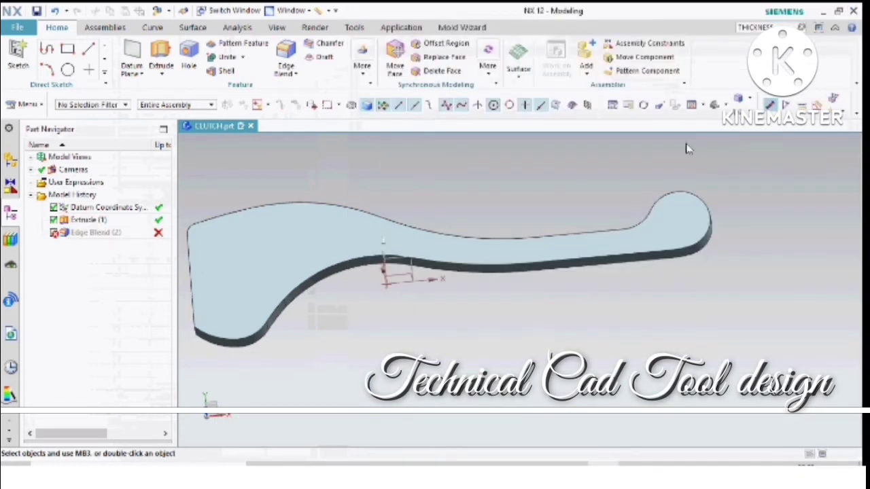
- Edit the 10 mm edge blend to include the missing lower edges at the handle's round end, and confirm it
left_click(68, 235)
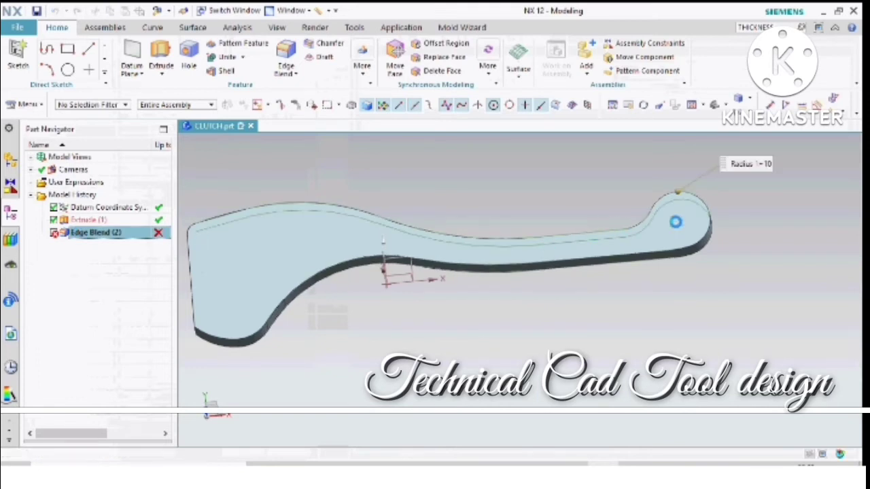
double_click(675, 222)
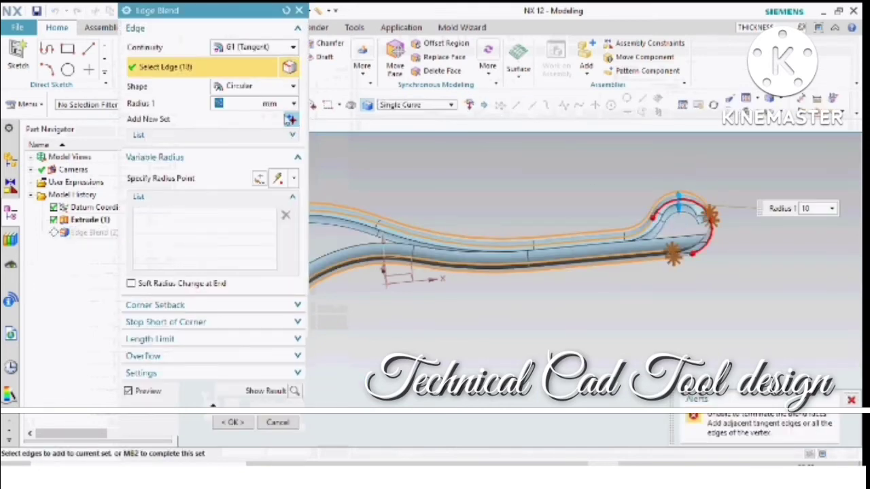
scroll(705, 238, "up", 3)
left_click(669, 259)
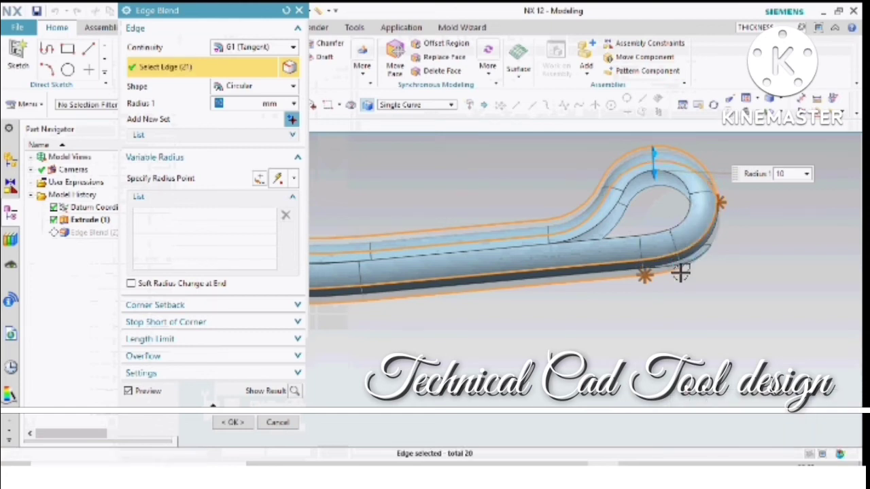
left_click(706, 257)
middle_click(693, 268)
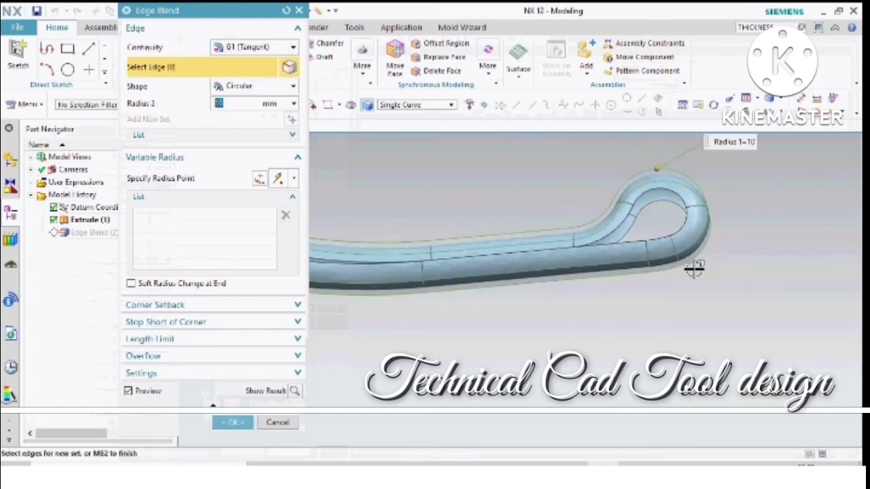
scroll(611, 258, "down", 2)
scroll(543, 256, "down", 3)
scroll(394, 288, "up", 2)
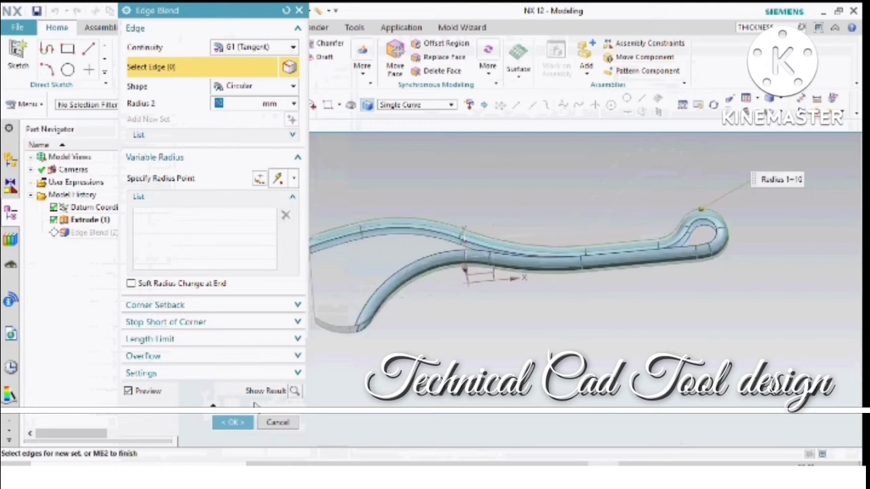
left_click(232, 422)
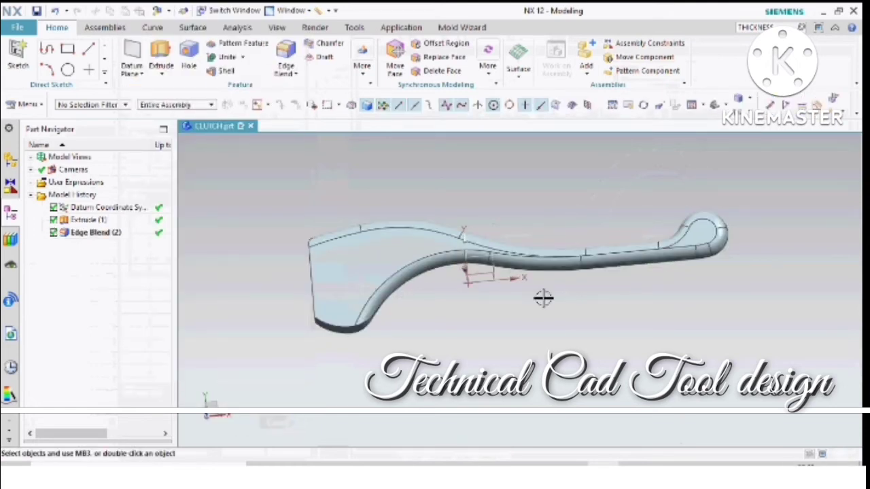
- Start an extrude section sketch on the flat end face of the lever's wide end, without drawing a profile line
mouse_move(520, 281)
middle_mouse_down()
mouse_move(518, 336)
mouse_move(528, 281)
mouse_move(534, 286)
mouse_move(520, 284)
mouse_move(521, 264)
mouse_move(522, 278)
middle_mouse_up()
scroll(380, 280, "up", 2)
scroll(291, 268, "up", 3)
scroll(435, 274, "down", 3)
middle_click_drag(436, 274, 461, 257)
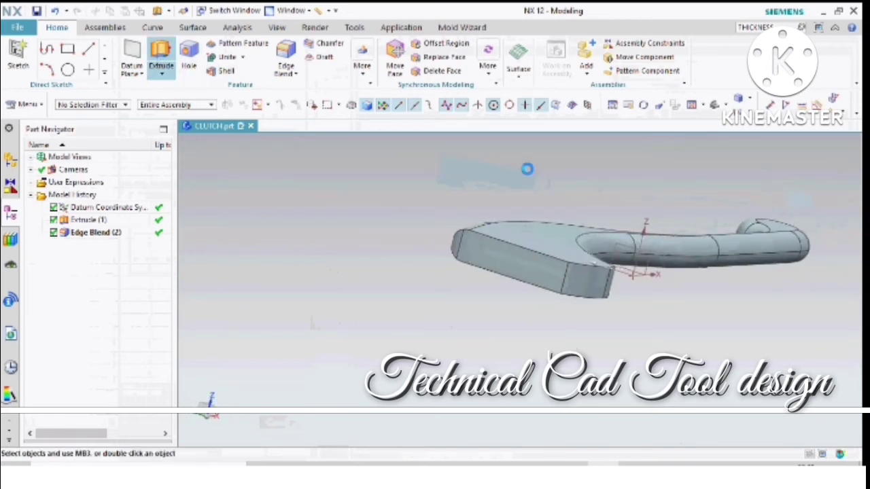
left_click(533, 270)
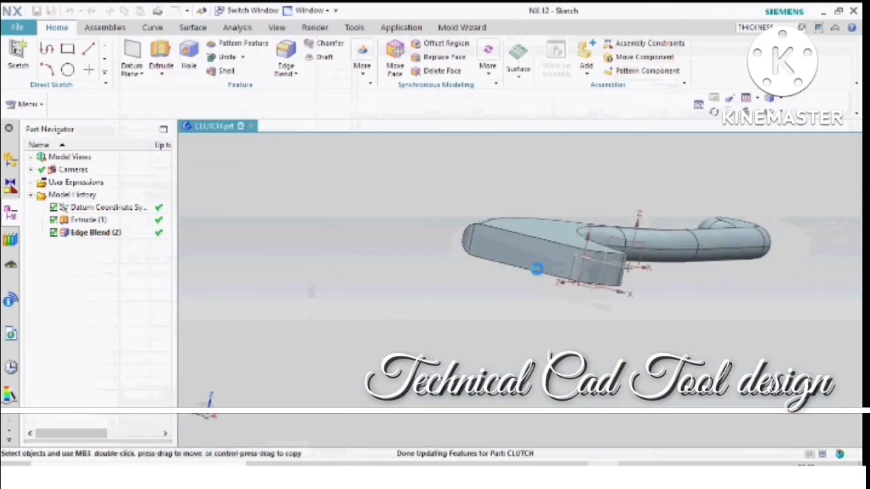
left_click(433, 243)
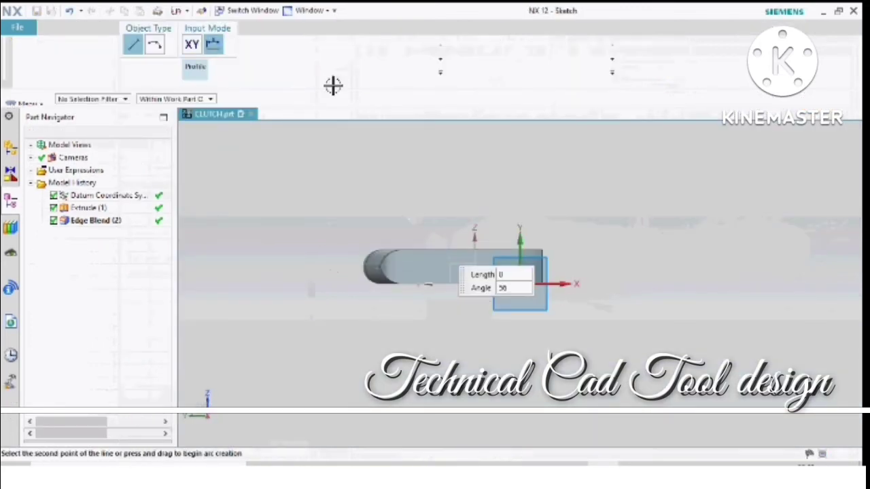
key("Escape")
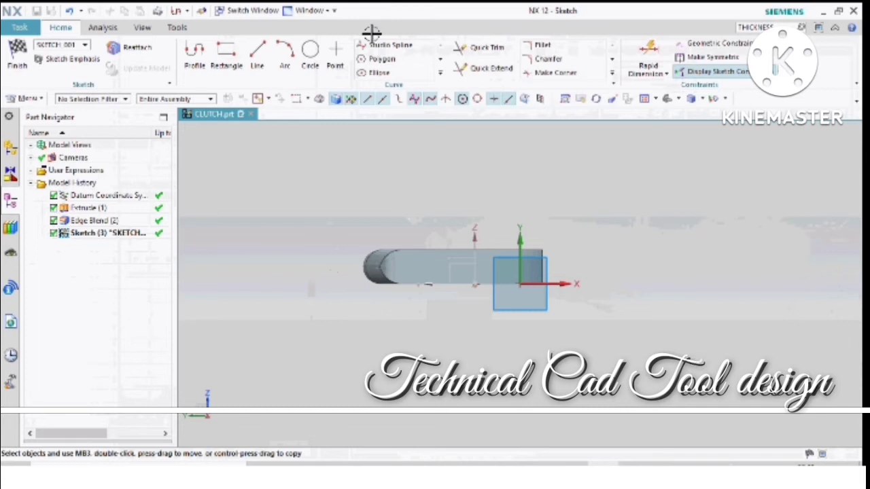
- Sketch a rectangle about 7 mm high across the middle of the end face, extending past both sides, and finish the sketch
left_click(257, 54)
left_click(226, 56)
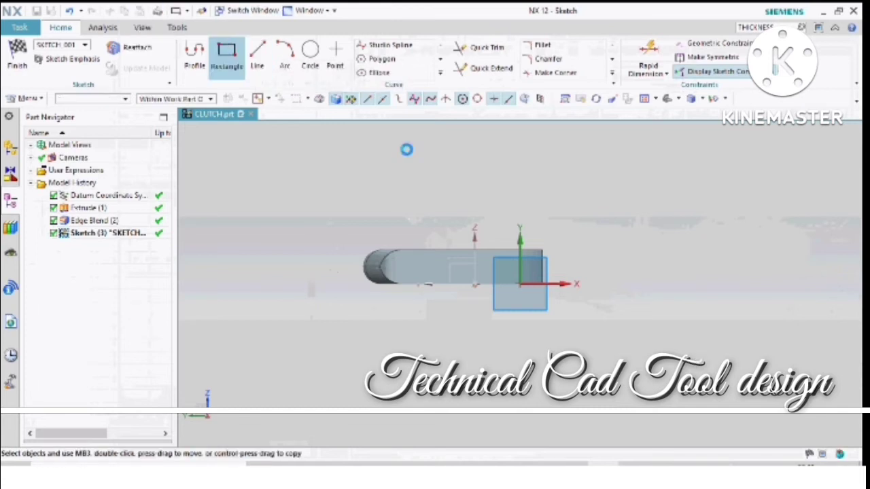
left_click(596, 250)
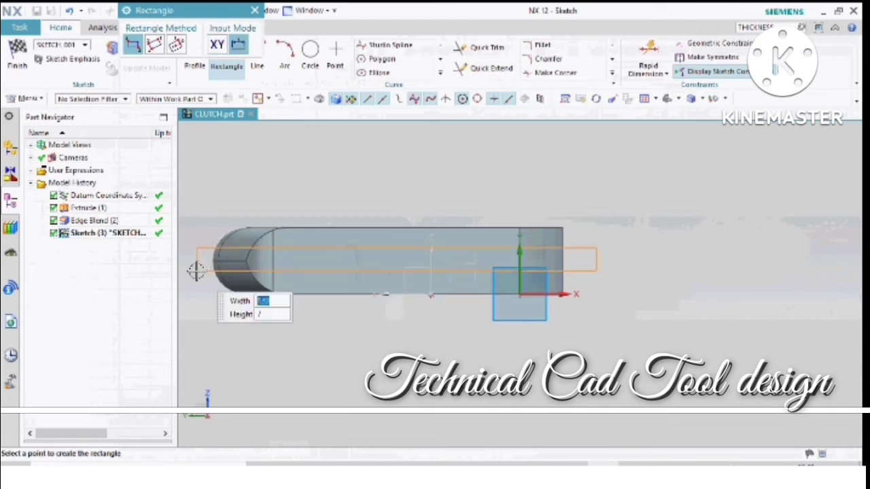
left_click(197, 270)
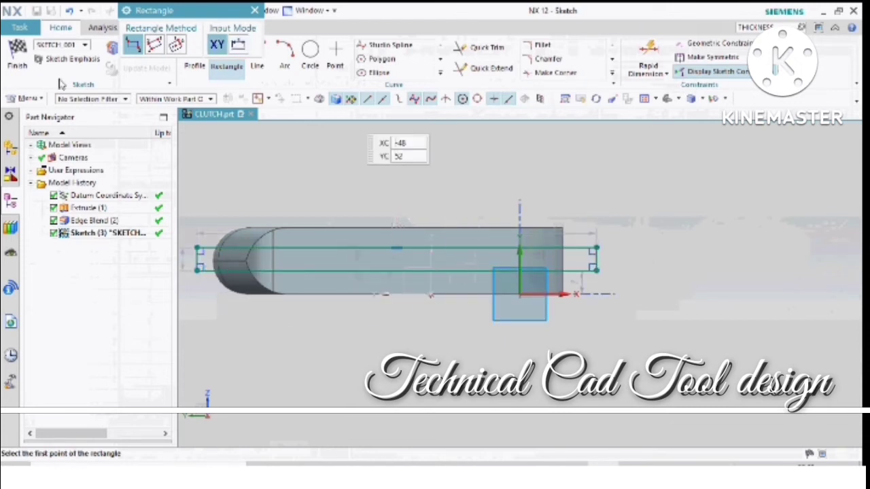
left_click(21, 65)
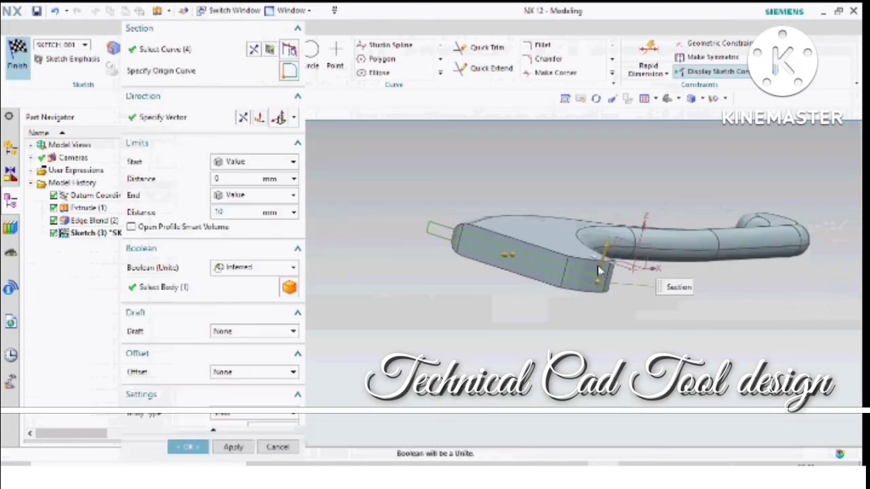
- Extrude the rectangle from -45 mm to 10 mm and subtract it from the lever body to cut the slot
scroll(548, 264, "up", 1)
middle_click_drag(545, 265, 568, 271)
scroll(568, 271, "down", 4)
scroll(478, 289, "up", 2)
left_click_drag(475, 295, 534, 281)
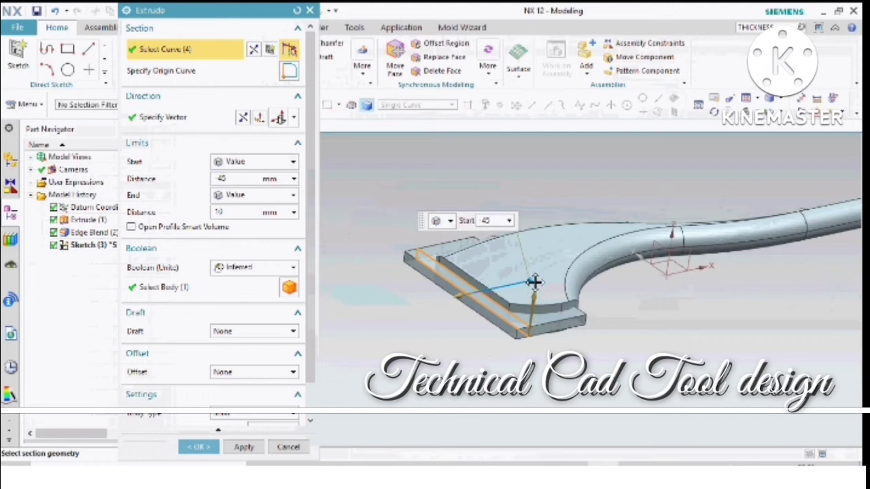
left_click(247, 270)
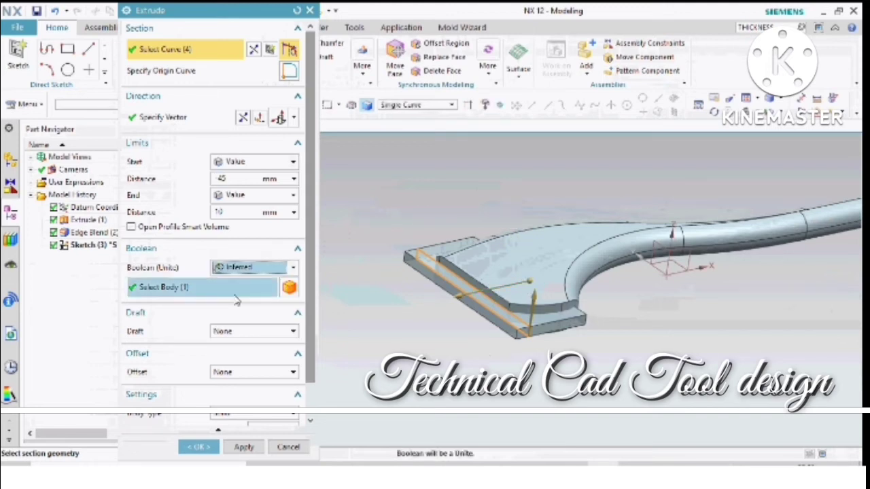
left_click(236, 269)
left_click(236, 307)
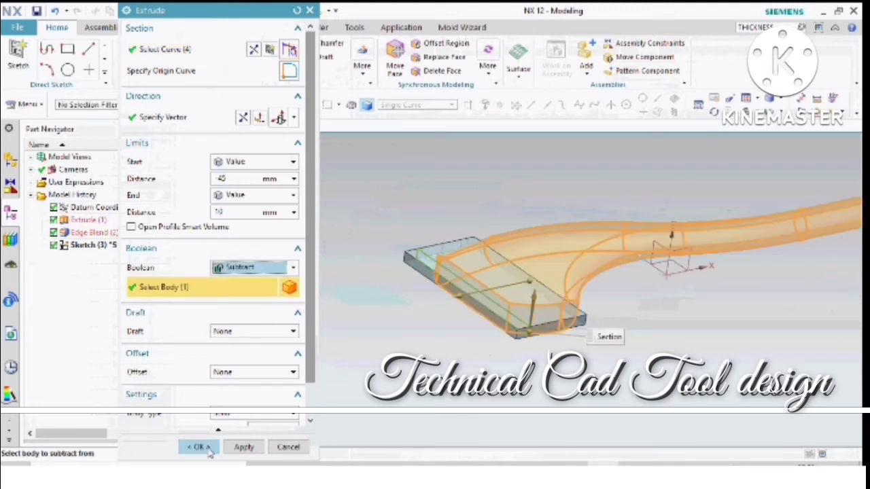
left_click(199, 447)
- Start an edge blend and select the two long edges of the slot's inner face
middle_click_drag(528, 291, 579, 309)
scroll(646, 230, "up", 5)
scroll(429, 207, "down", 5)
middle_click_drag(477, 260, 459, 234)
scroll(431, 238, "up", 3)
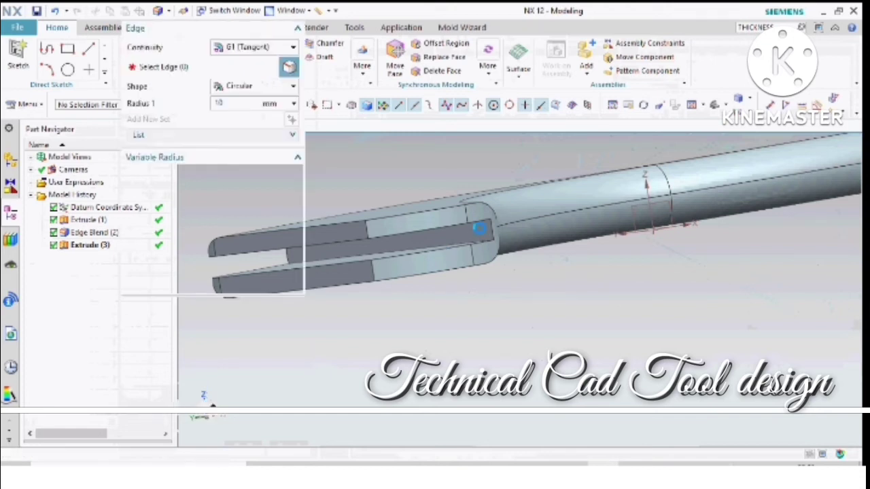
scroll(480, 229, "up", 1)
left_click(440, 249)
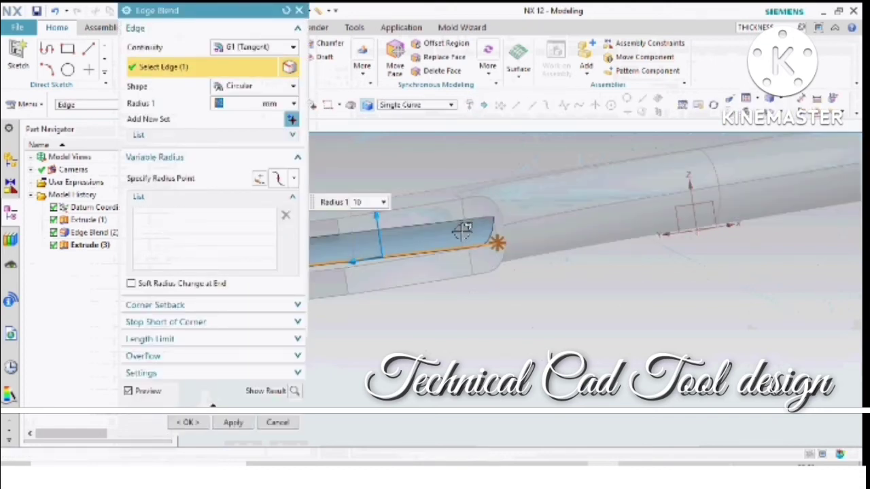
middle_click_drag(461, 230, 466, 214)
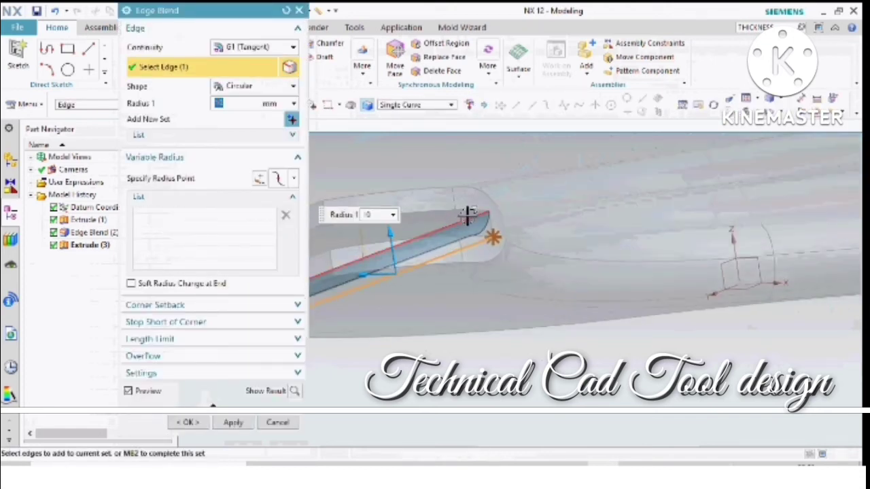
left_click(469, 216)
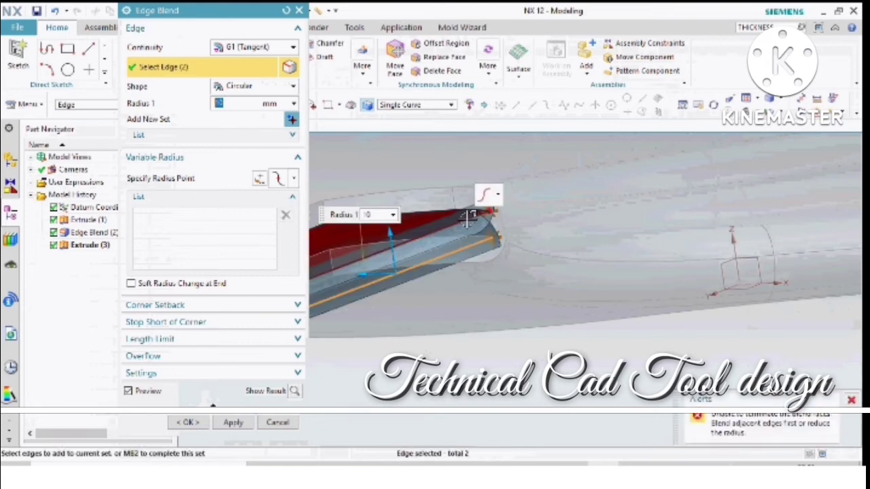
- Set the edge blend radius to 3 mm and apply it to the two long edges of the slot's inner face
type("2")
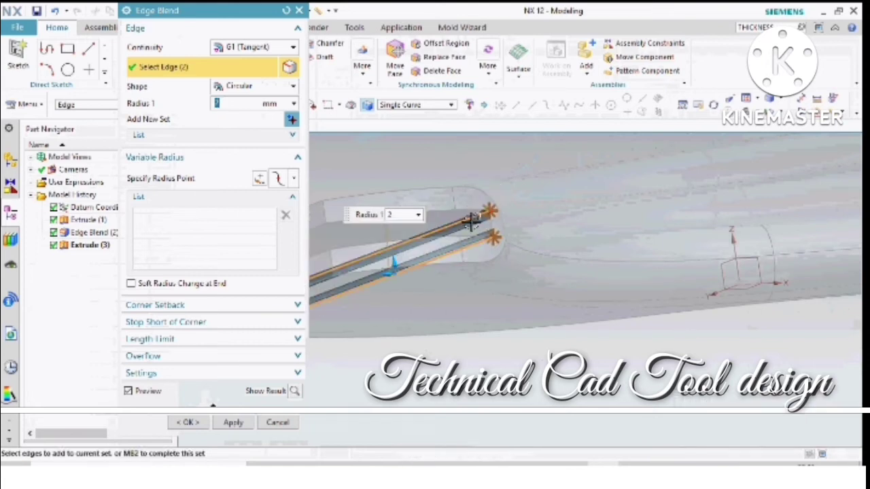
key("Return")
type("1")
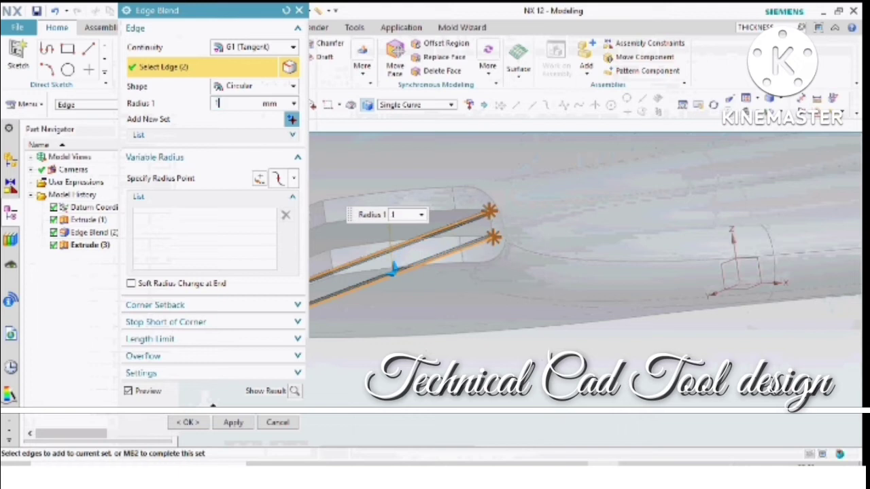
key("Return")
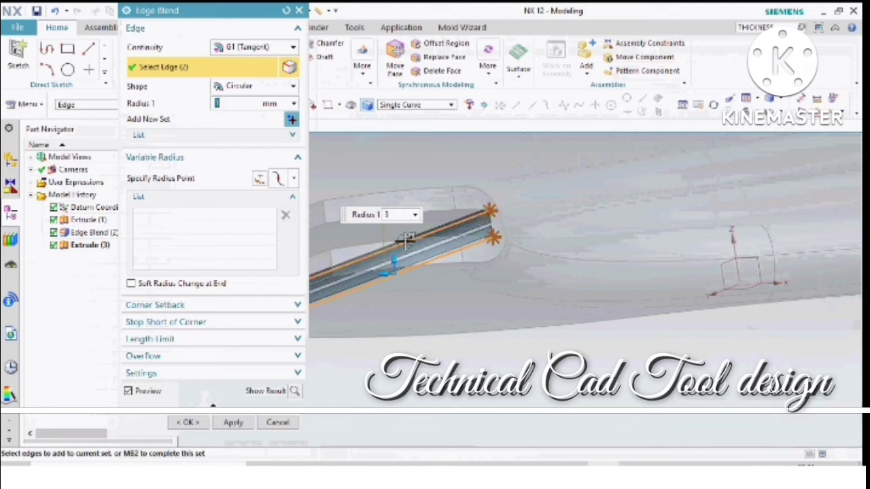
scroll(556, 246, "down", 4)
left_click(241, 424)
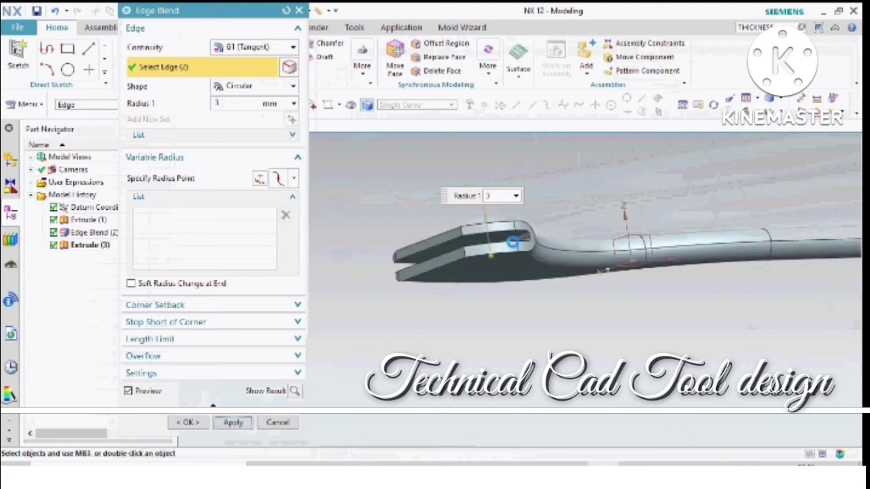
scroll(533, 237, "down", 2)
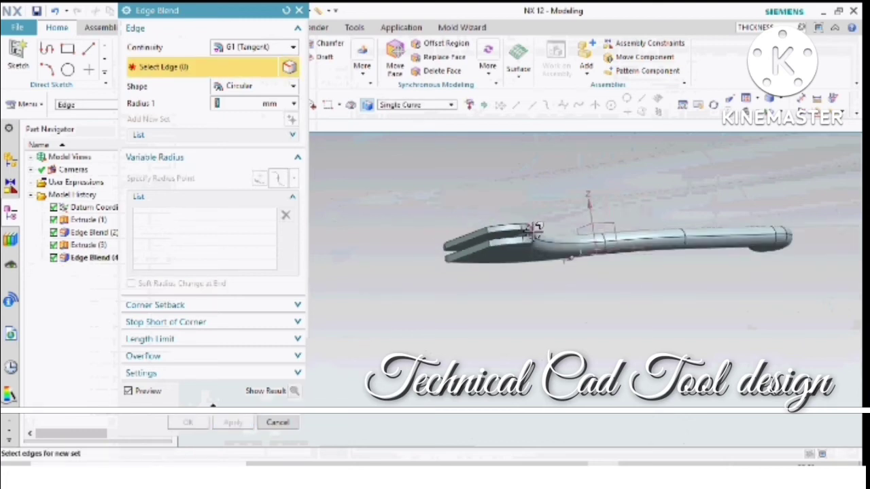
- Close the edge blend and start an extrude section sketch on the broad flat face of the lever's wide end, without drawing a profile line
middle_click_drag(536, 229, 447, 286)
scroll(507, 279, "up", 2)
scroll(507, 280, "up", 2)
middle_click_drag(383, 252, 422, 253)
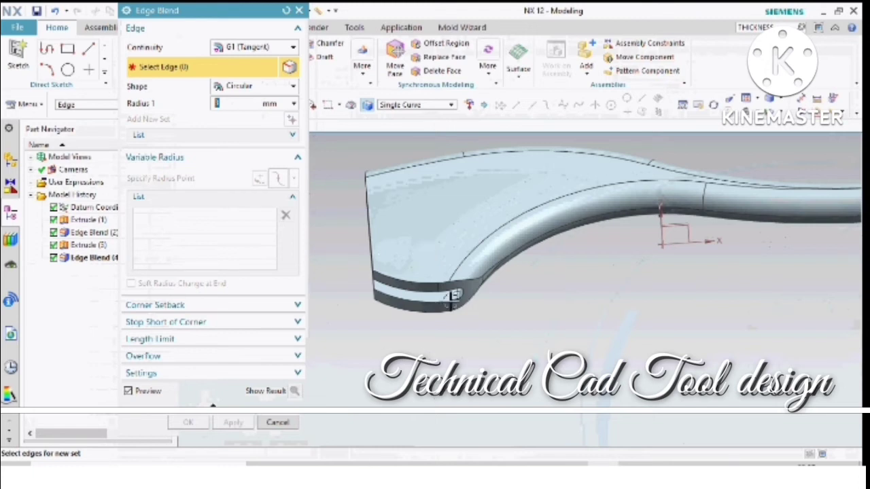
middle_click_drag(453, 296, 424, 243)
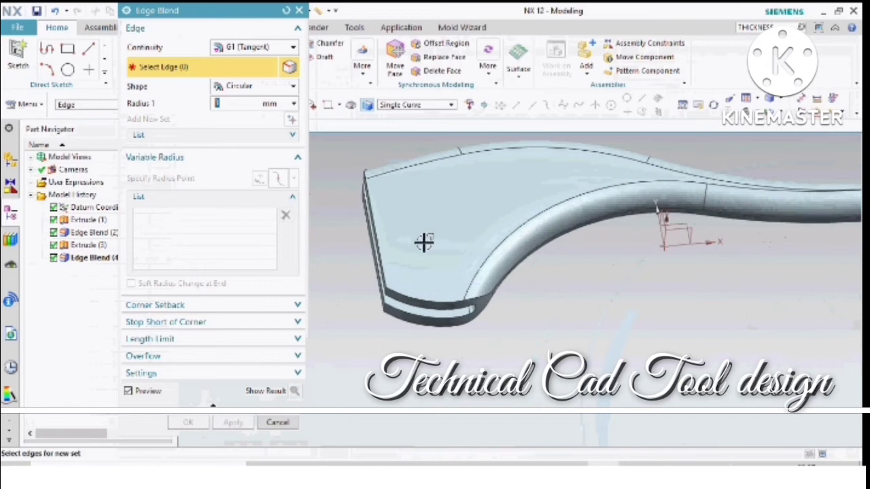
left_click(299, 11)
left_click(299, 11)
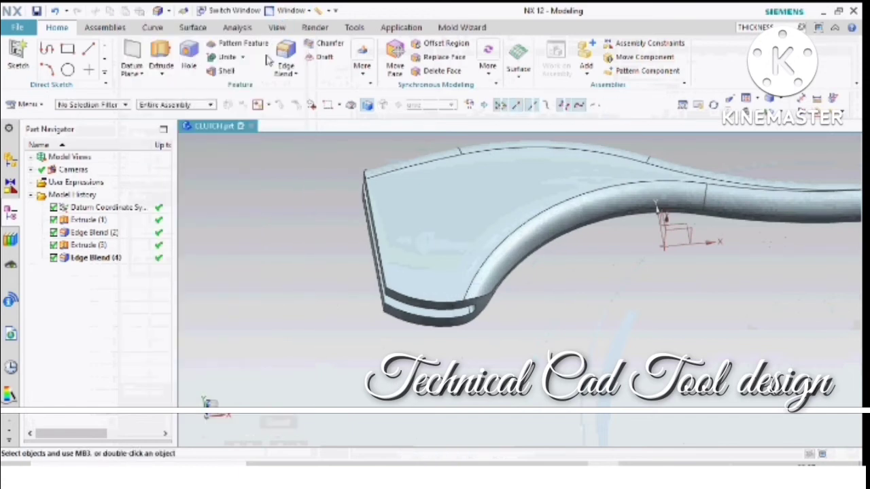
left_click(163, 58)
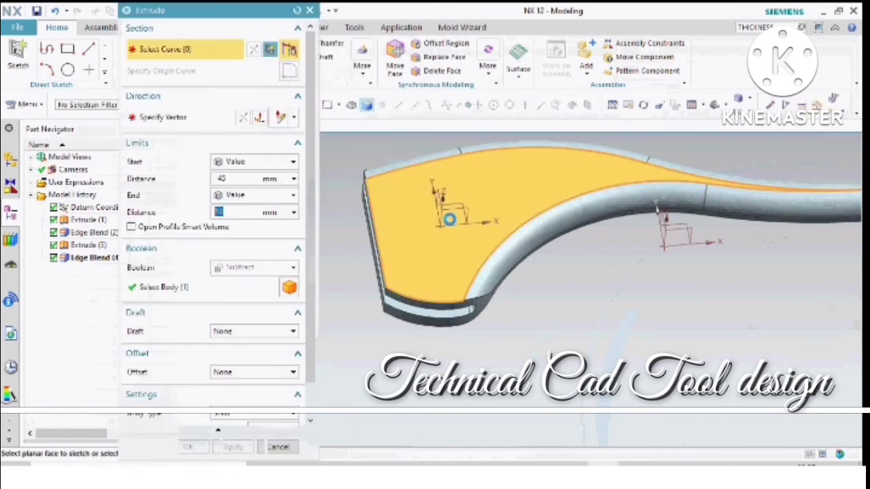
key("Escape")
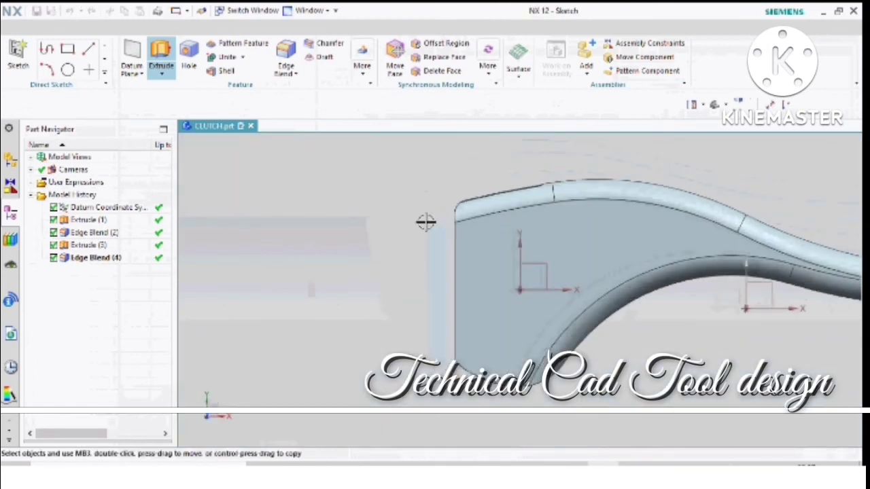
scroll(356, 226, "down", 2)
scroll(448, 245, "up", 2)
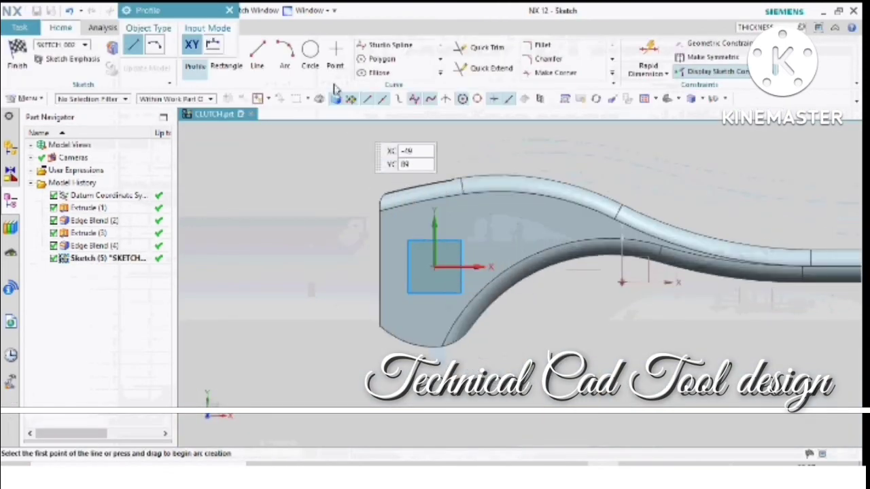
- Sketch three 10 mm diameter circles in a triangular arrangement on the flat face near the lever's wide end
left_click(310, 53)
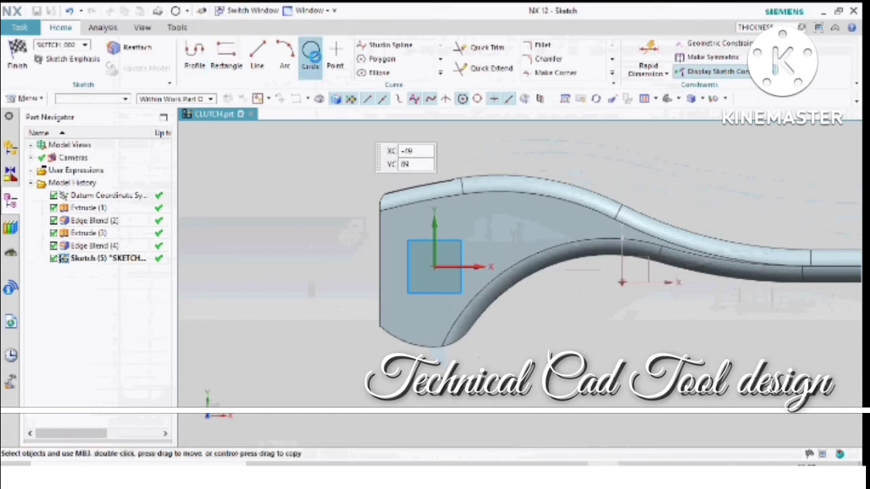
left_click(414, 233)
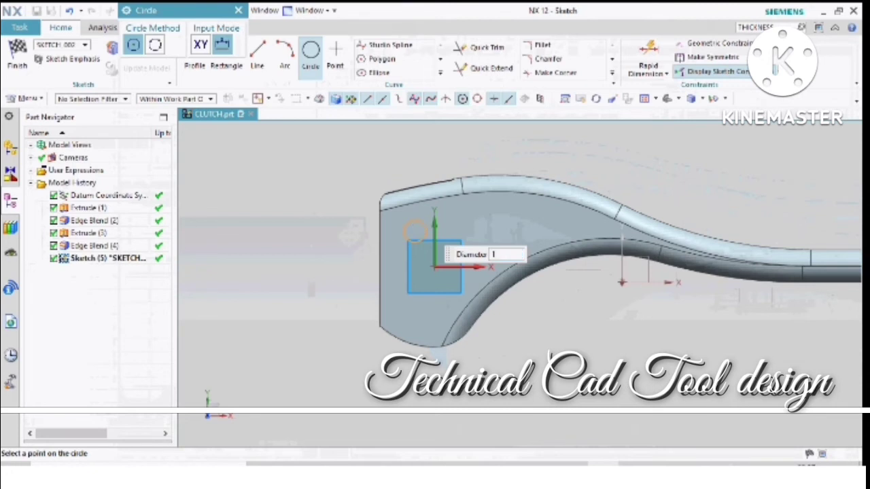
key("Return")
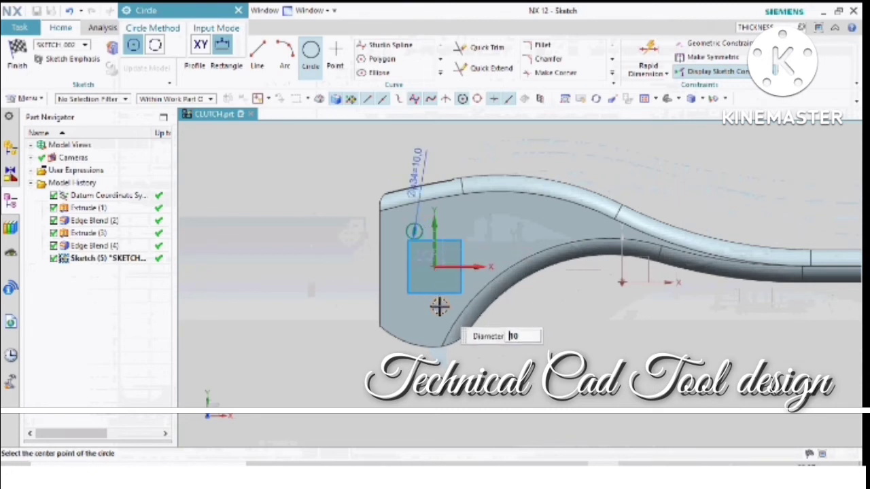
left_click(436, 306)
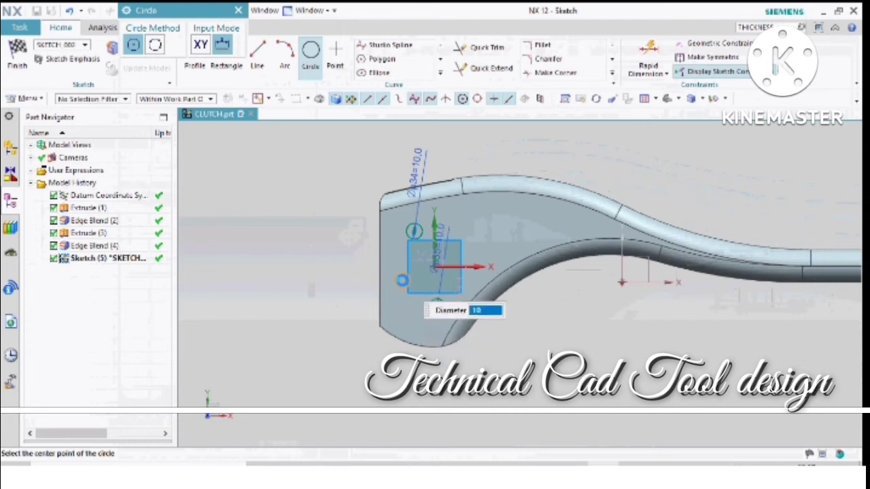
key("Escape")
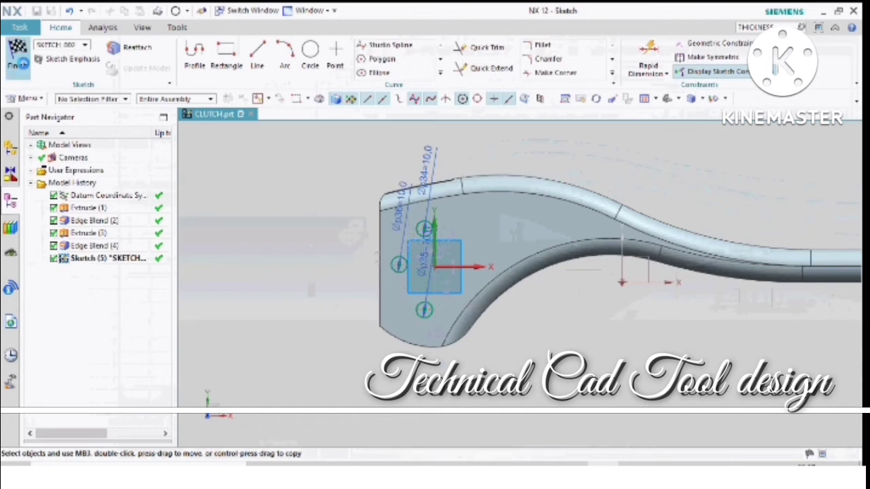
- Finish the sketch and extrude the three circles from -45 mm to 10 mm, subtracting them from the lever body as holes
key("x")
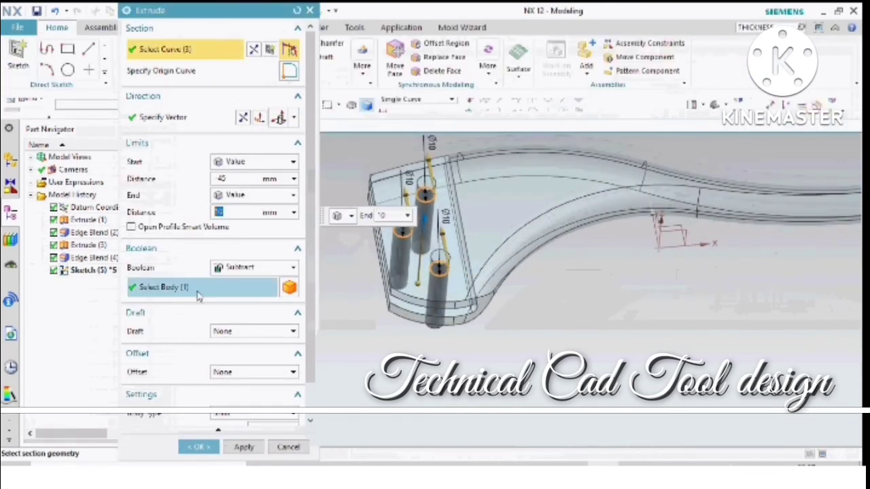
left_click(199, 446)
scroll(454, 226, "up", 5)
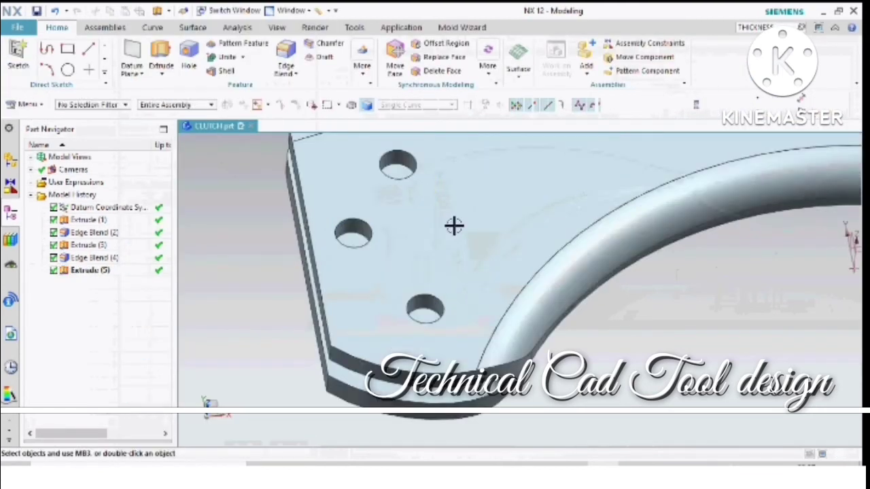
- Chamfer the edges of the three holes on both outer faces of the wide end with a symmetric distance of 0.5 mm
scroll(454, 227, "down", 5)
middle_click_drag(401, 320, 372, 332)
scroll(328, 301, "down", 4)
scroll(357, 242, "up", 6)
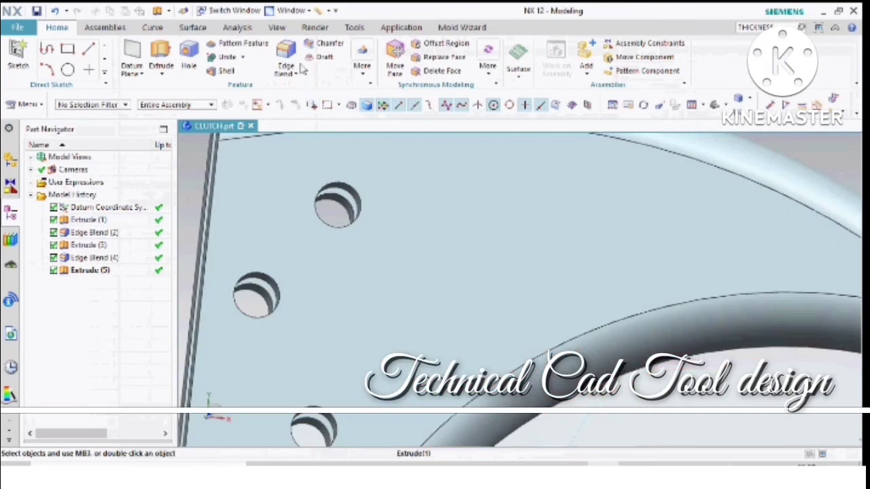
left_click(317, 43)
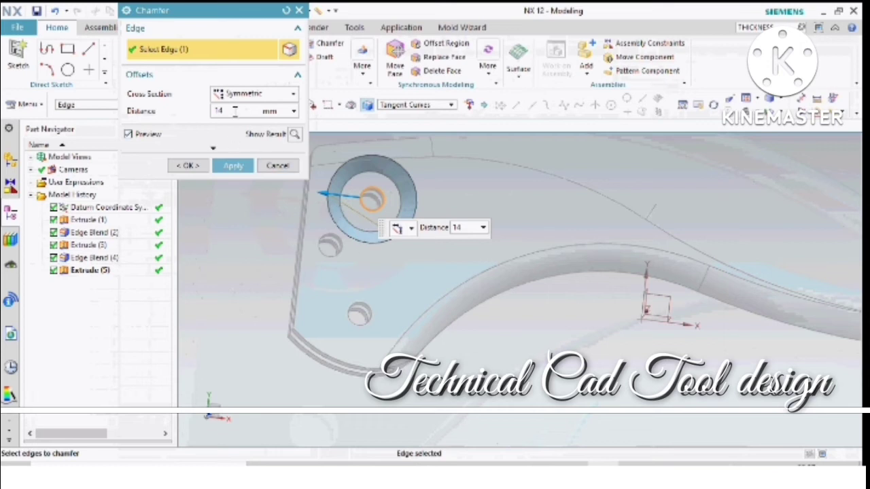
type("5")
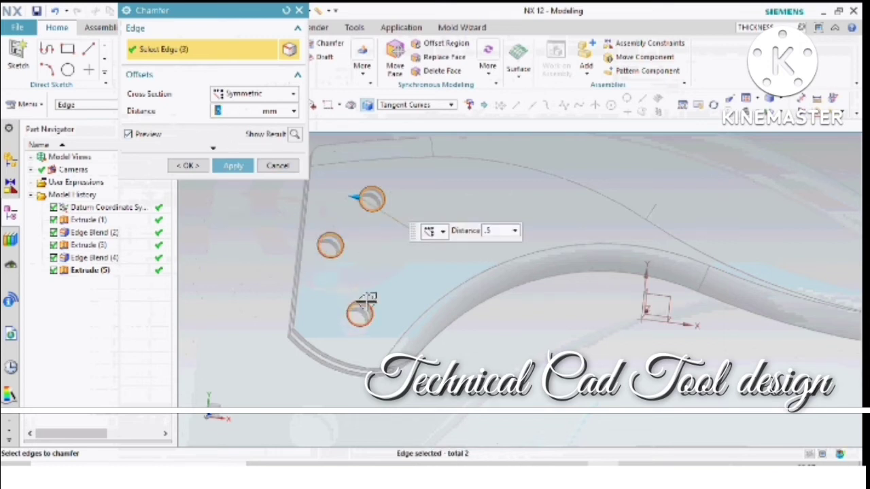
middle_click_drag(367, 303, 402, 276)
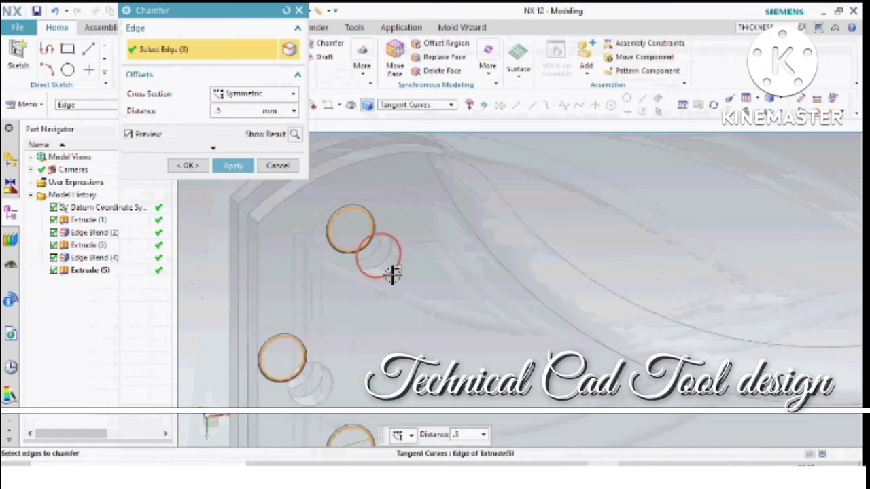
left_click(331, 378)
middle_click_drag(331, 379, 423, 247)
left_click(246, 170)
- Try to chamfer the edges around the end face of one slot arm symmetrically by 0.5 mm, and close the chamfer command
scroll(428, 322, "down", 4)
scroll(424, 246, "up", 3)
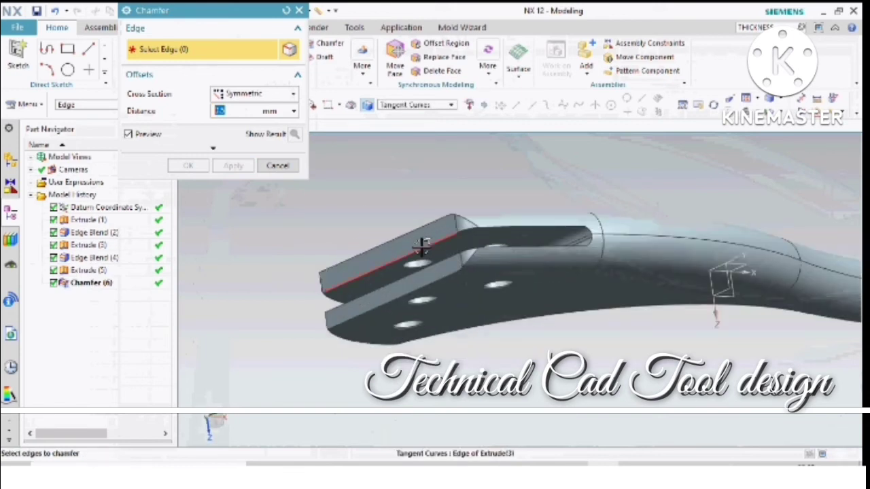
left_click(442, 238)
scroll(443, 238, "up", 2)
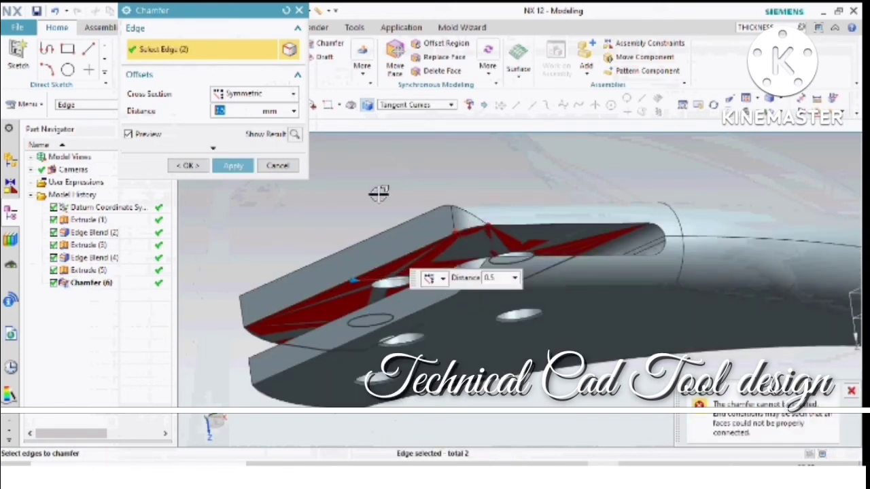
left_click(458, 217)
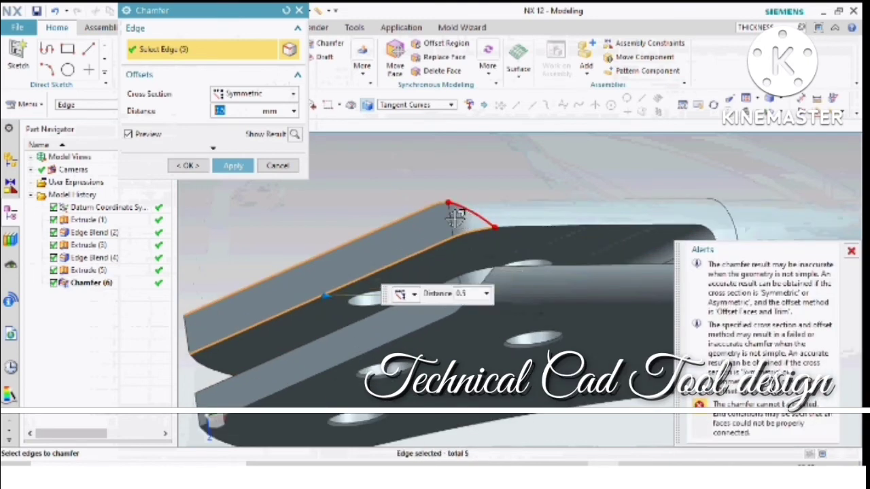
middle_click_drag(458, 211, 419, 189)
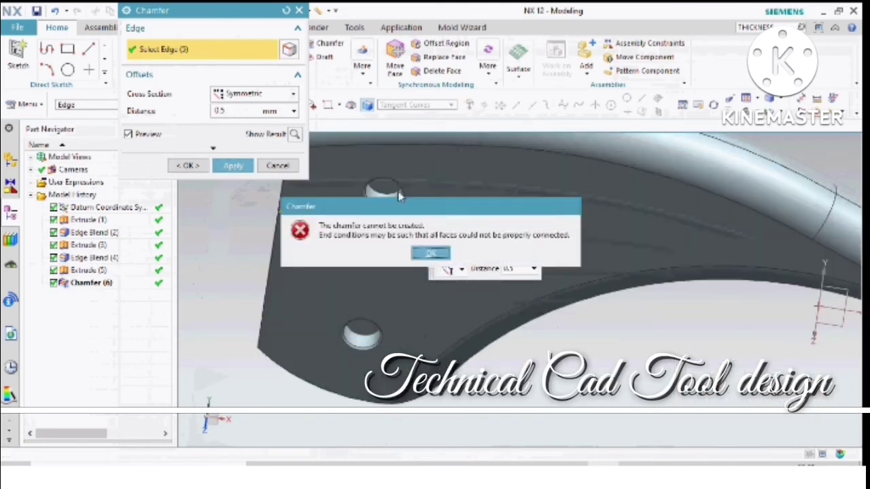
left_click(414, 256)
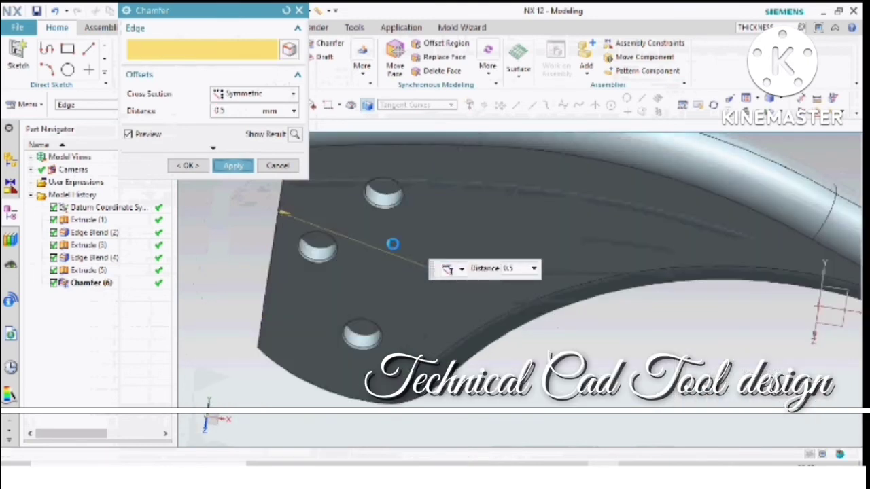
left_click(278, 164)
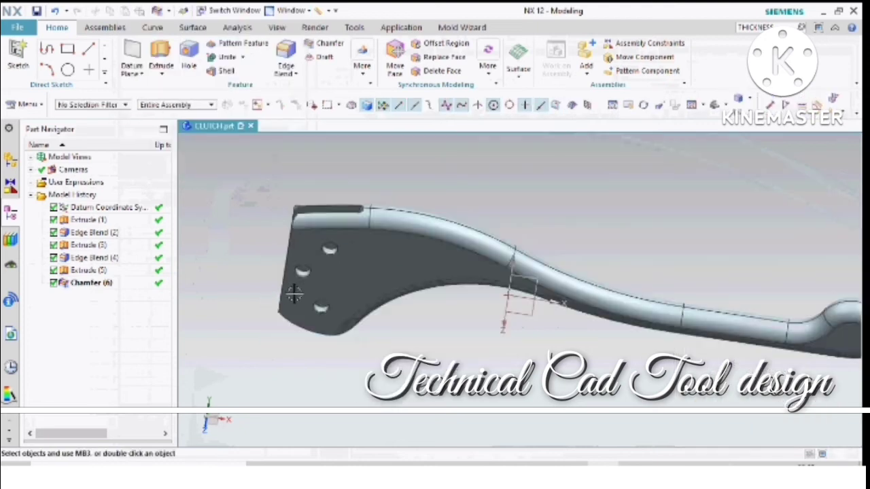
scroll(296, 294, "down", 3)
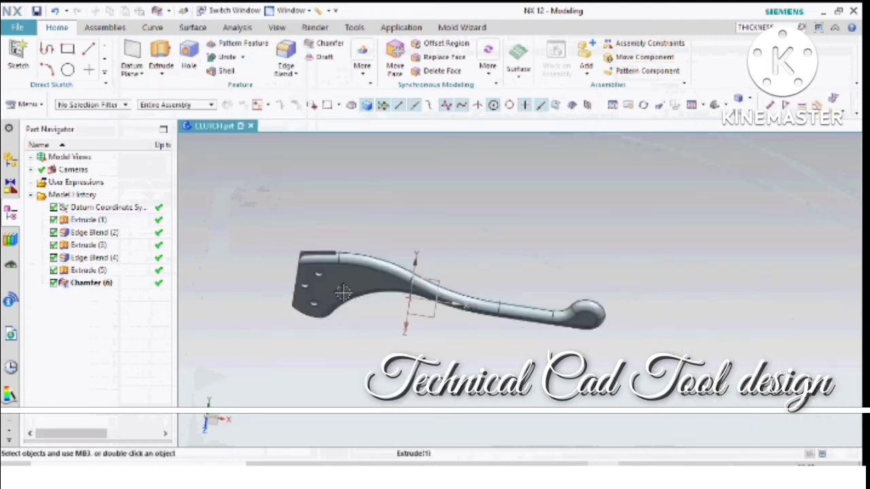
scroll(345, 288, "up", 4)
scroll(496, 260, "down", 3)
middle_click_drag(498, 260, 506, 212)
scroll(336, 285, "up", 5)
scroll(336, 285, "up", 2)
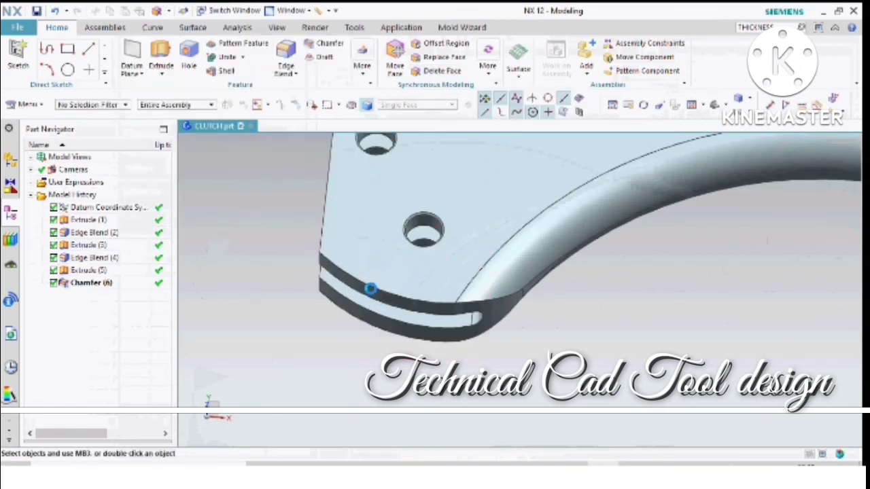
left_click(372, 294)
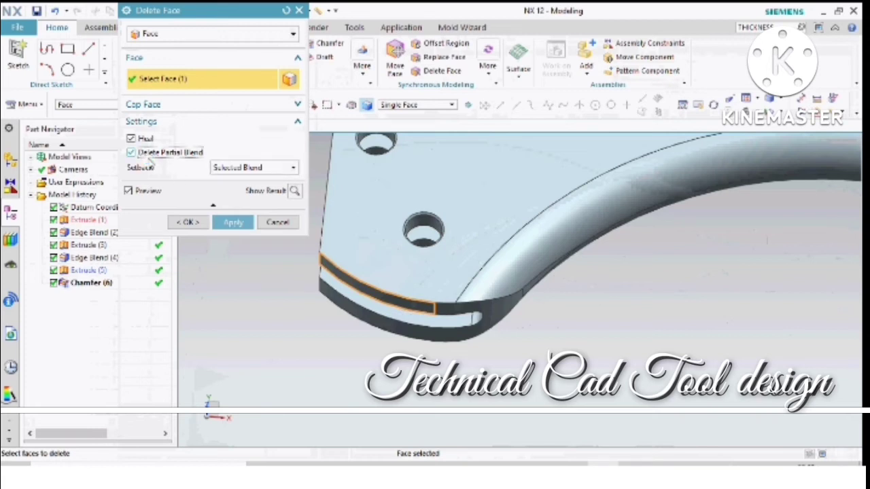
left_click(277, 223)
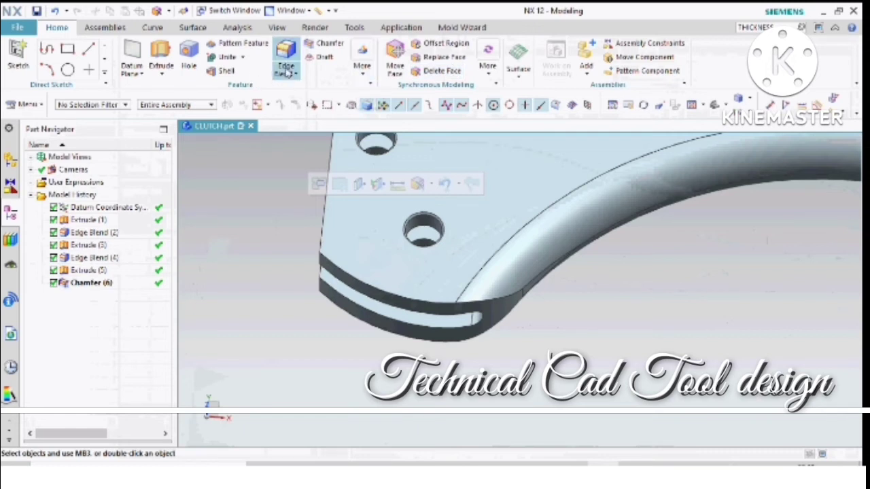
left_click(324, 56)
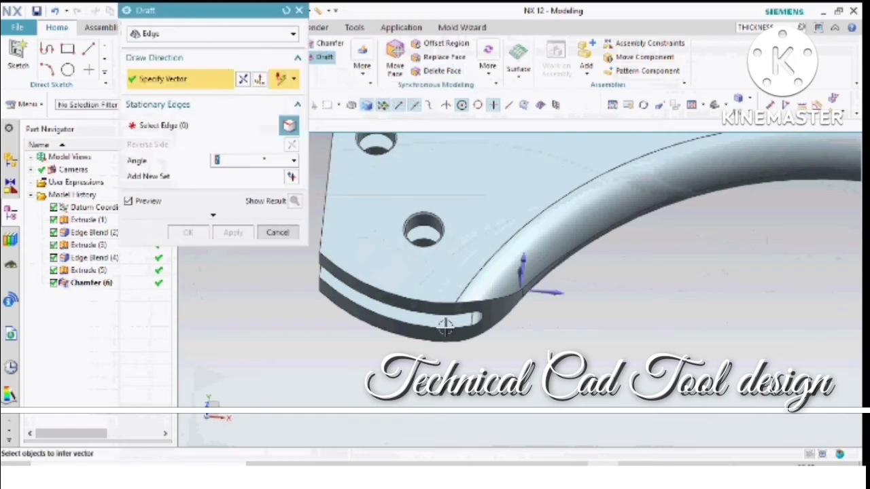
left_click(524, 297)
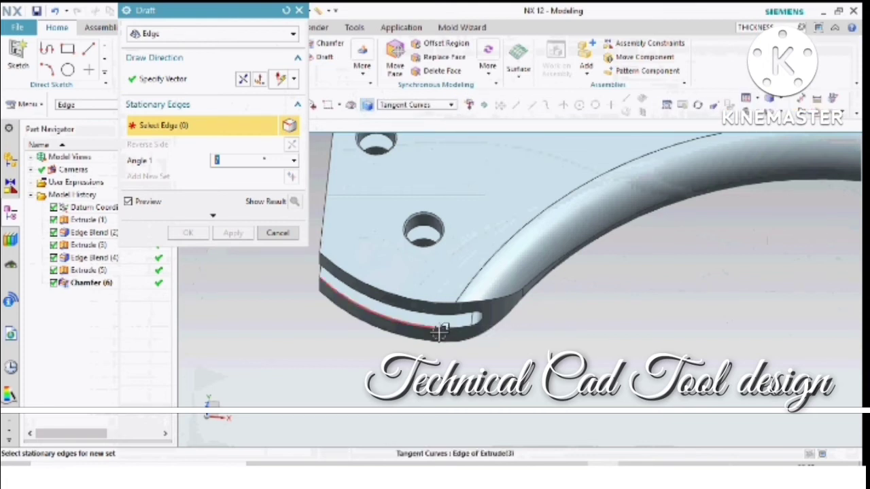
left_click(437, 309)
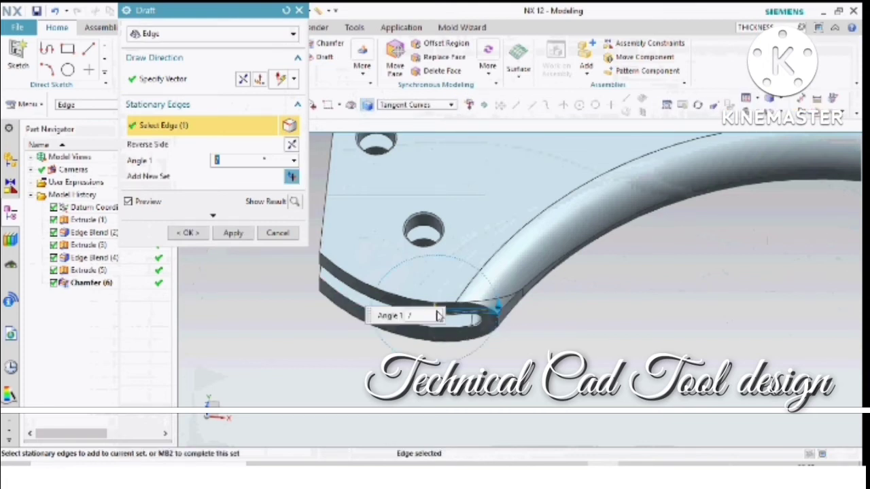
left_click(290, 147)
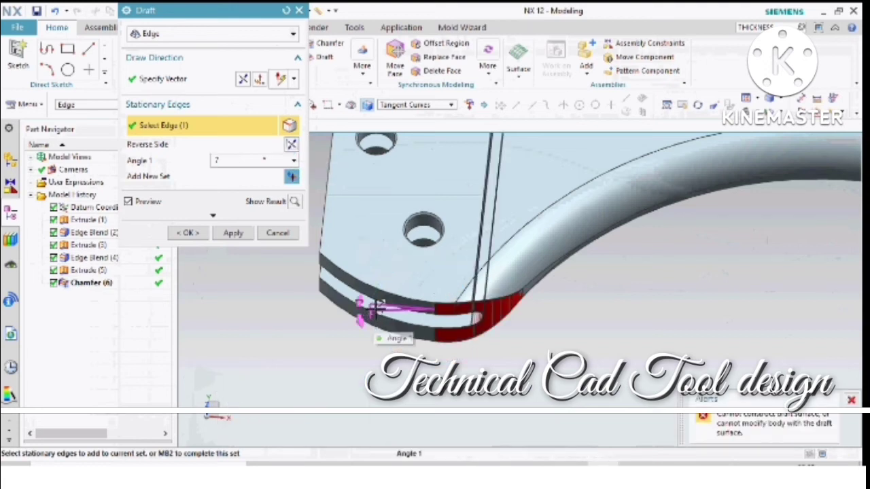
left_click(278, 232)
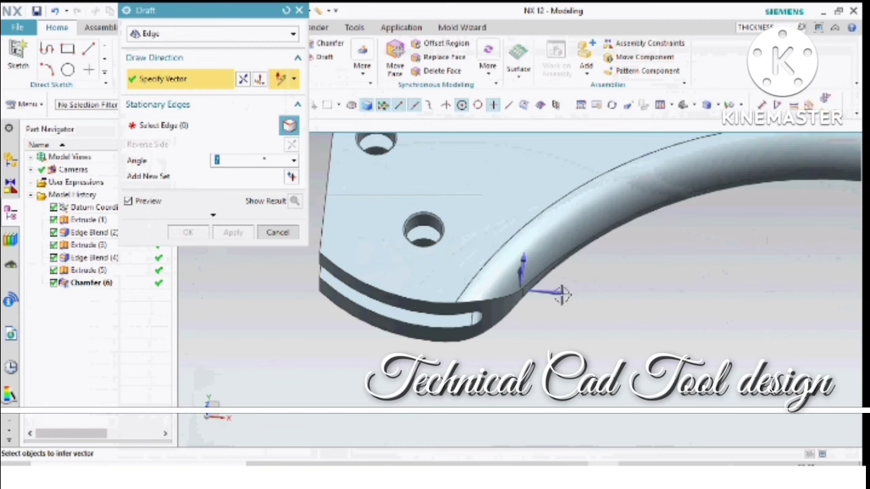
- Draft the rounded end face of the slotted end by 7° along the X direction, with its short vertical edge stationary and the side reversed
left_click(593, 297)
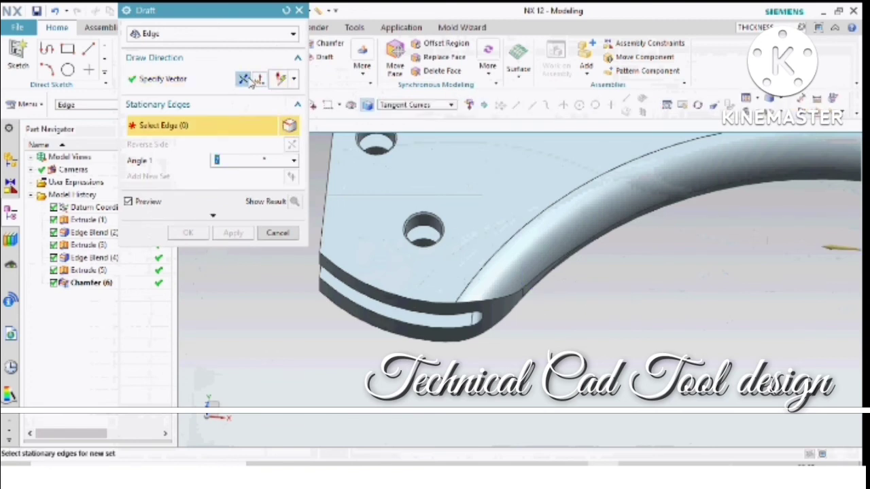
left_click(439, 307)
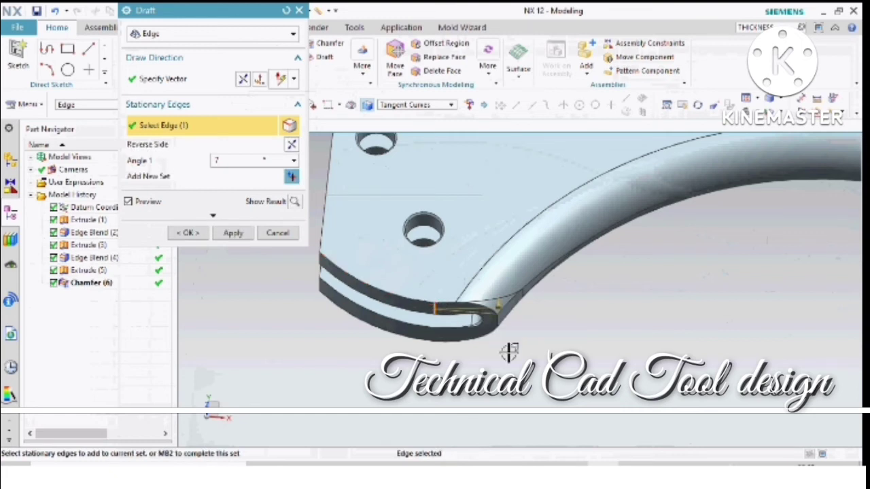
scroll(497, 334, "up", 2)
scroll(508, 348, "down", 4)
scroll(479, 333, "up", 3)
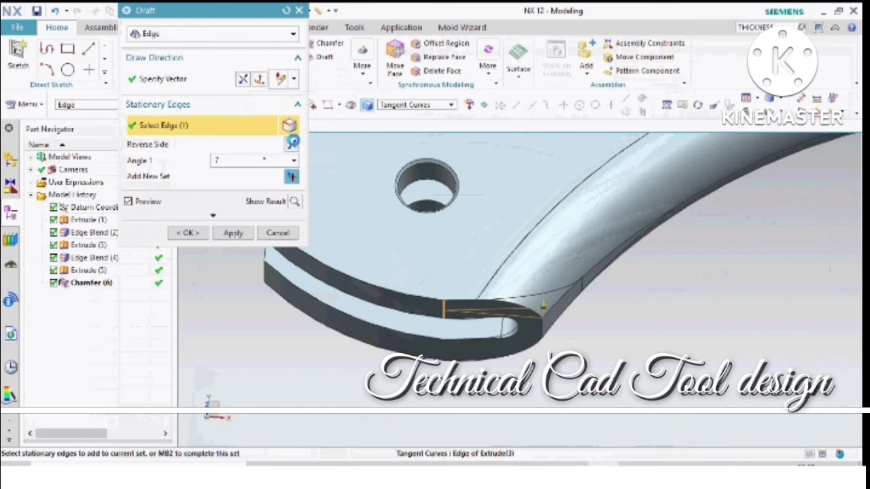
left_click(292, 143)
scroll(550, 345, "down", 2)
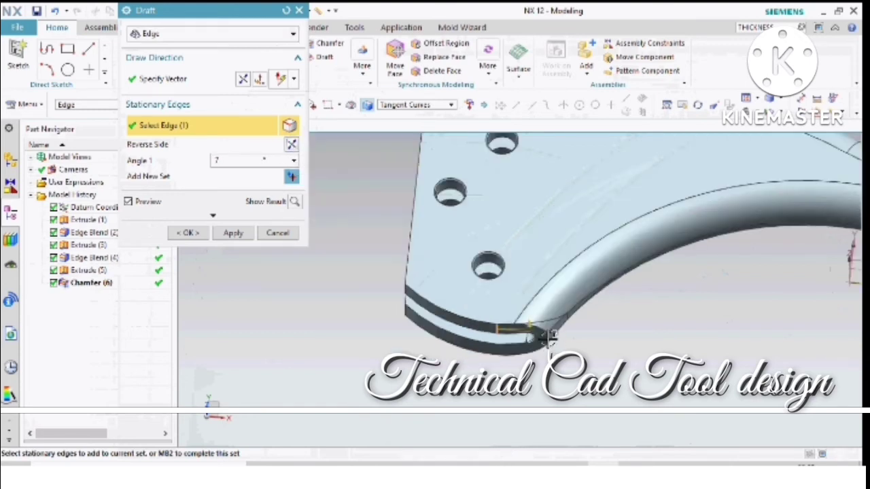
scroll(548, 336, "up", 3)
left_click(233, 233)
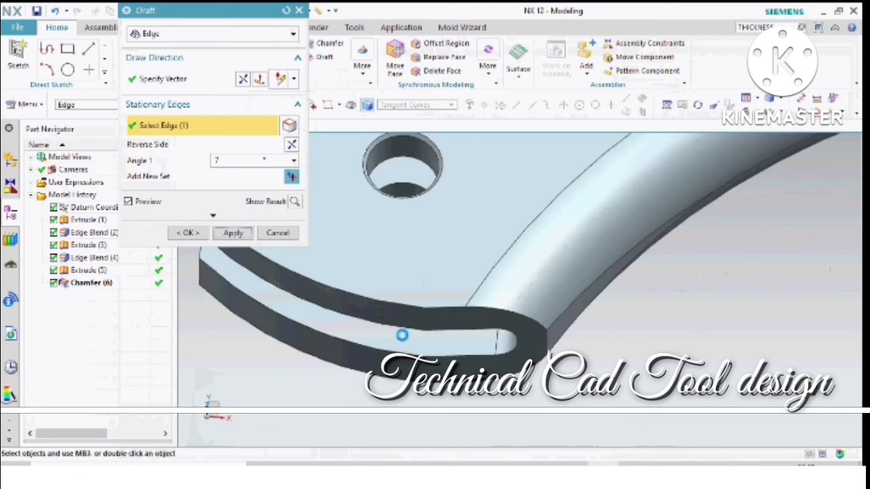
scroll(442, 353, "down", 1)
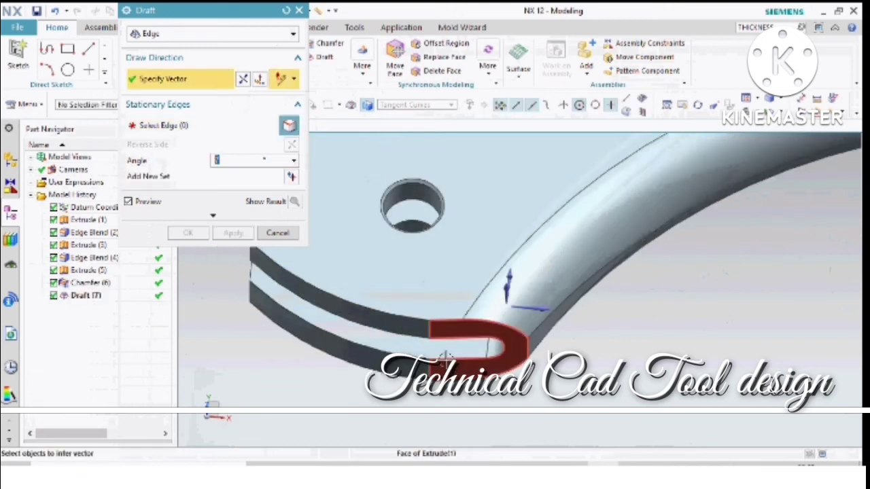
left_click(277, 233)
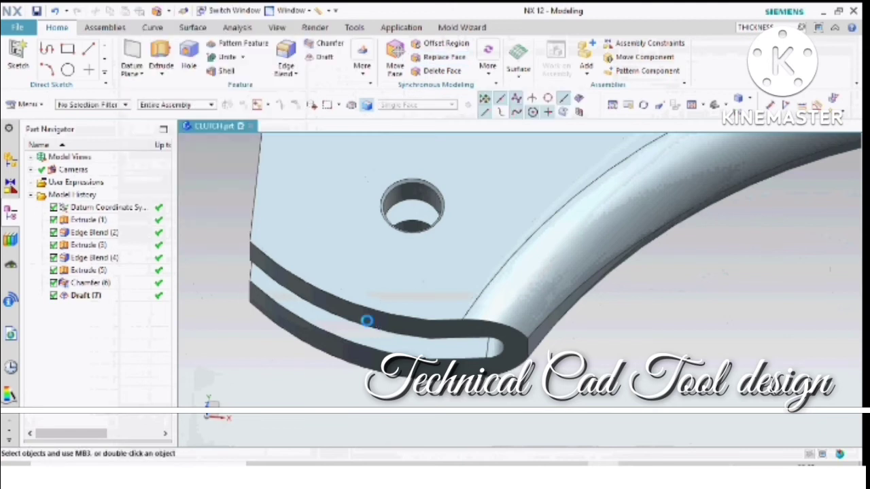
- Replace the two curved end faces of the slot arms with the adjoining drafted end face at 0 mm offset
left_click(358, 317)
left_click(328, 350)
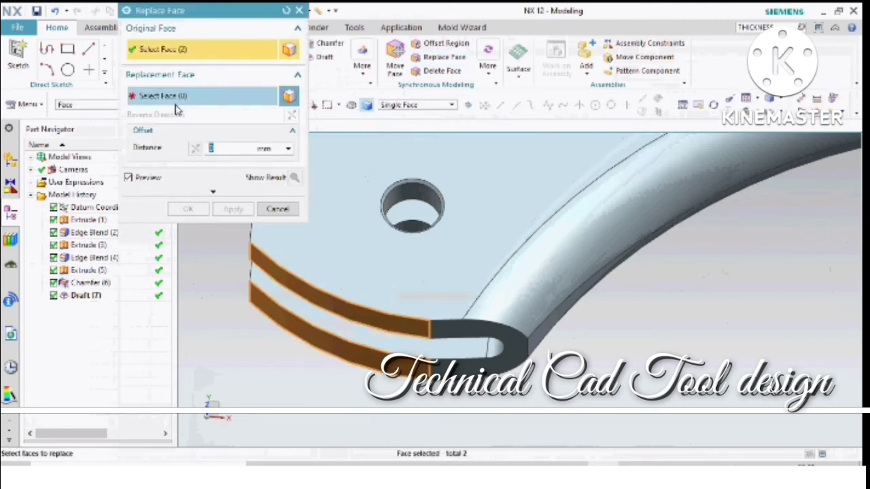
left_click(176, 102)
left_click(464, 367)
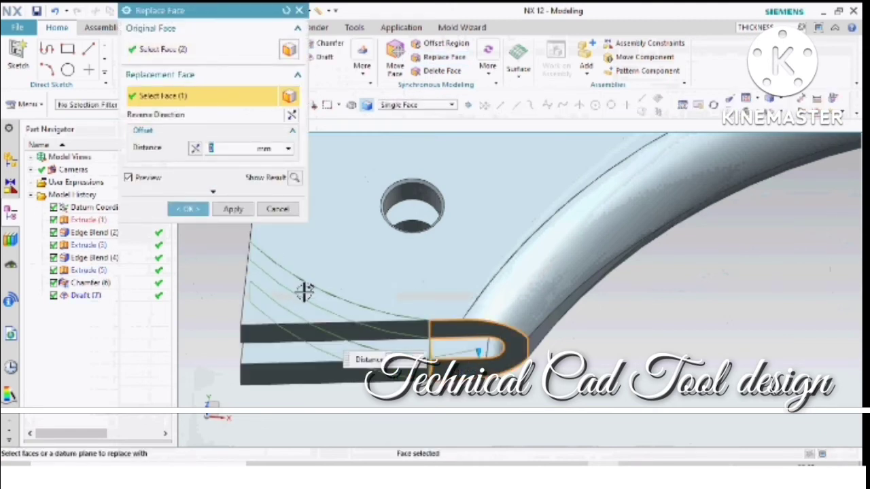
left_click(197, 211)
scroll(331, 272, "down", 8)
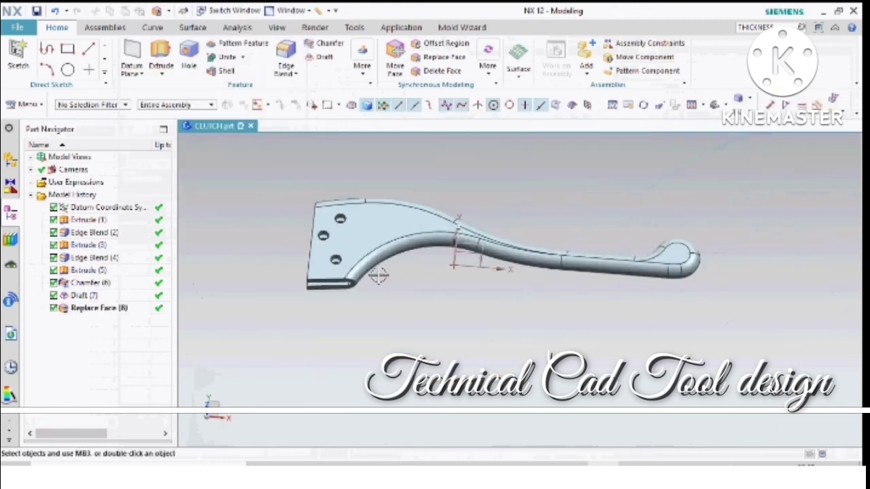
- Chamfer the inner slot edges and outer edges of the straightened end face symmetrically by 0.5 mm
middle_click_drag(378, 273, 310, 267)
scroll(367, 194, "up", 5)
scroll(319, 282, "up", 2)
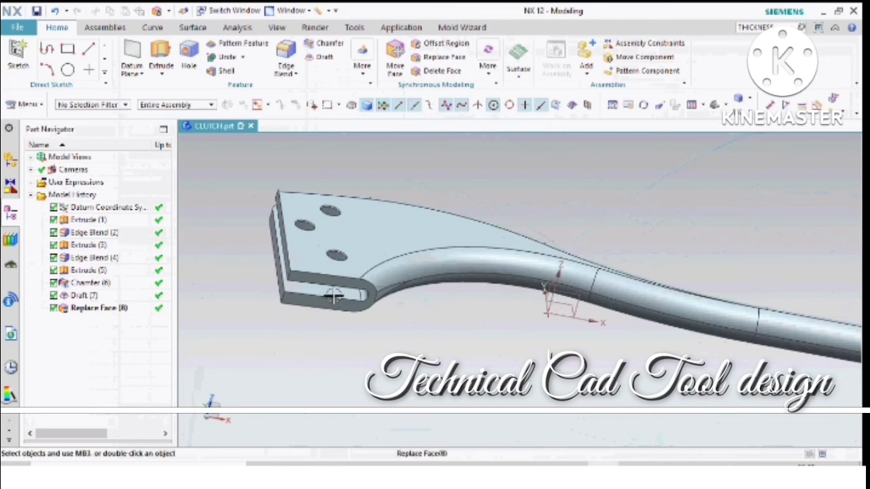
left_click(328, 44)
scroll(356, 287, "up", 3)
left_click(367, 299)
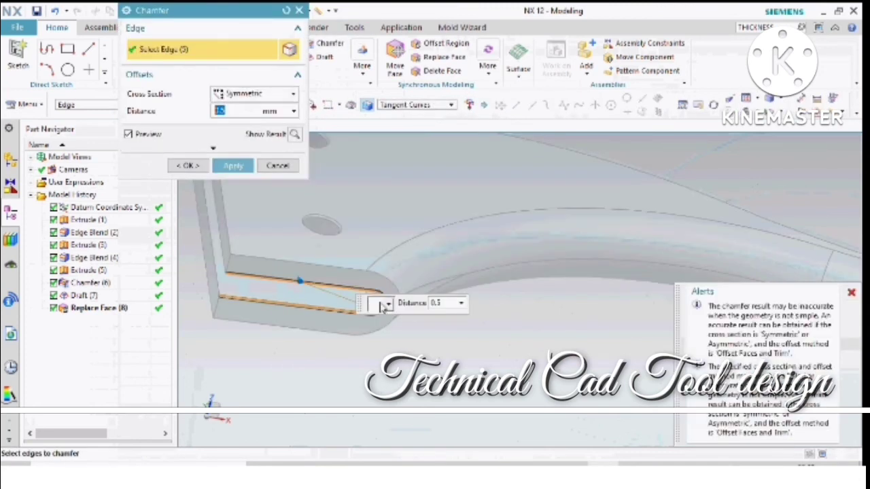
left_click(320, 263)
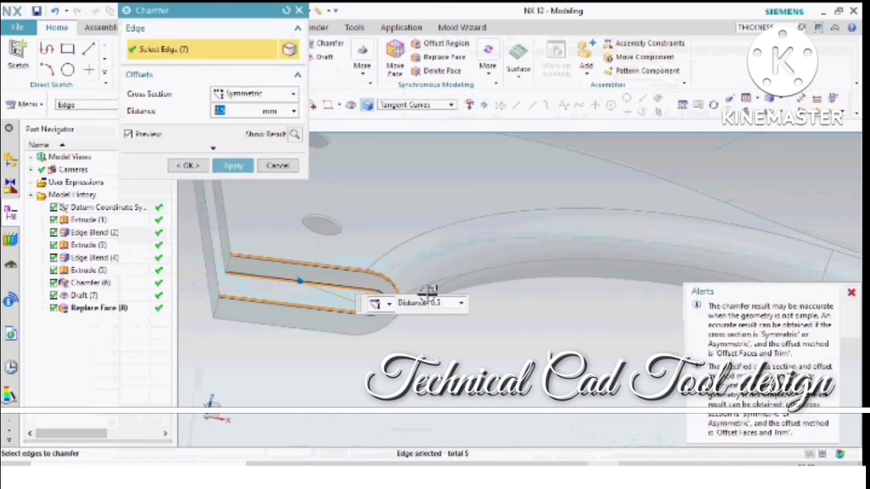
left_click(356, 337)
middle_click_drag(356, 320, 387, 248)
left_click(349, 262)
scroll(392, 301, "down", 3)
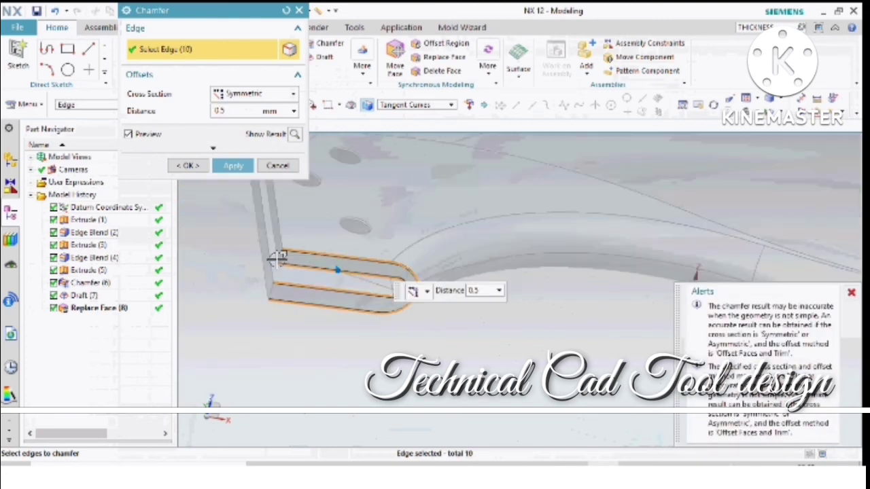
scroll(276, 259, "up", 5)
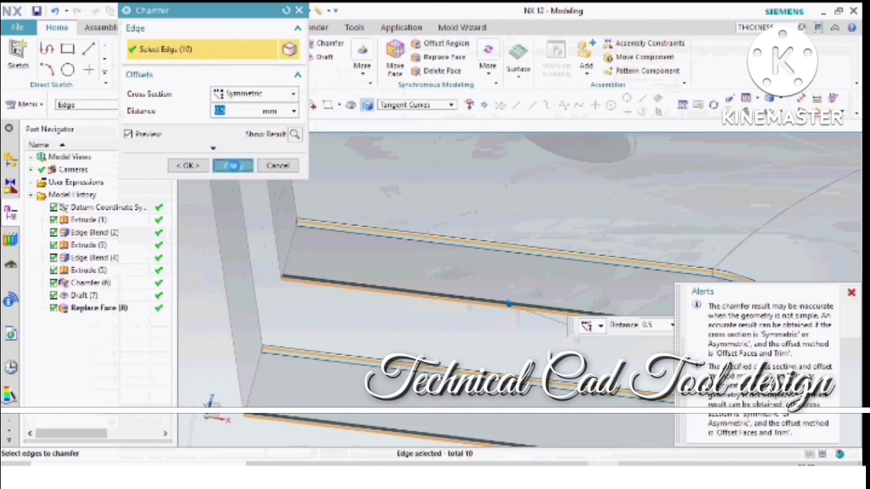
left_click(232, 165)
scroll(379, 258, "down", 3)
- Chamfer the slot's edges on the opposite side of the wide end symmetrically by 0.5 mm and close the chamfer command
middle_click_drag(379, 258, 415, 324)
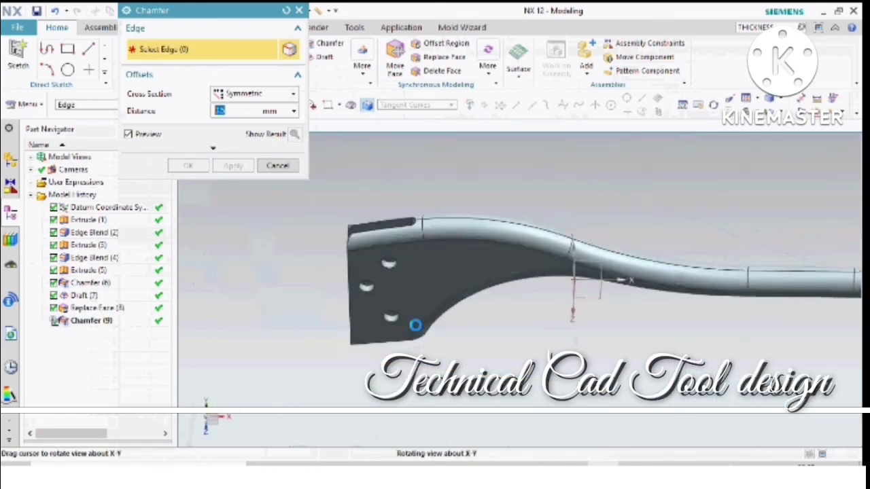
scroll(386, 228, "up", 2)
left_click(389, 223)
scroll(445, 201, "up", 3)
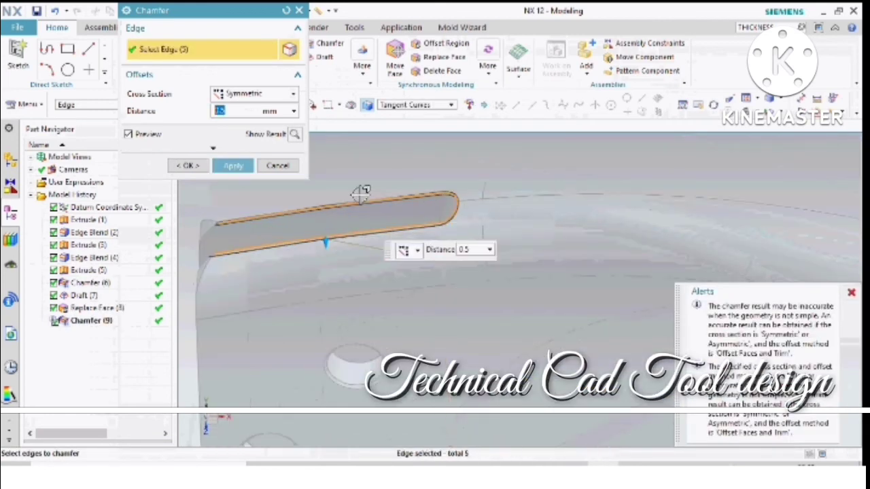
left_click(233, 166)
scroll(344, 203, "down", 4)
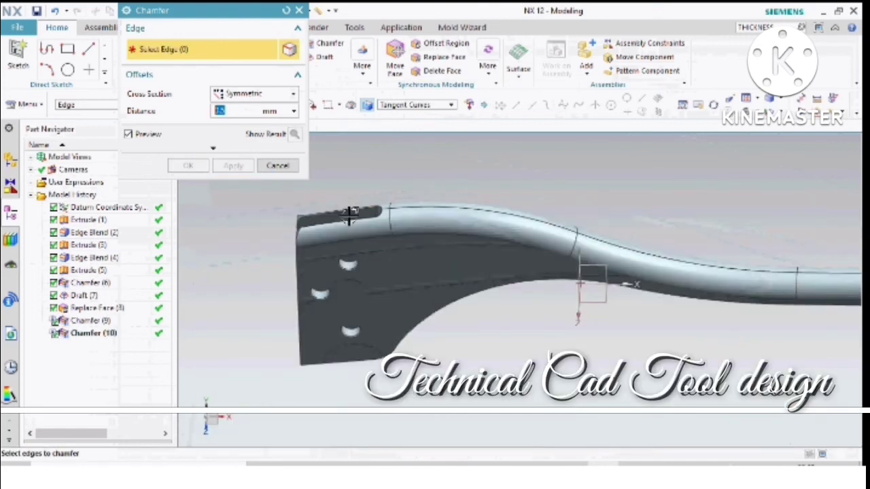
middle_click_drag(485, 229, 672, 131)
scroll(742, 166, "up", 4)
left_click(277, 165)
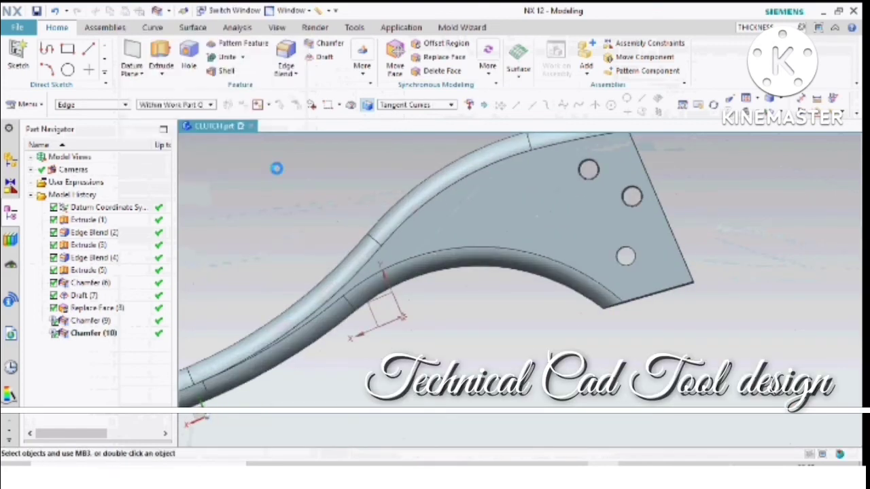
- Change the display colour of the whole lever body to black
scroll(579, 252, "down", 3)
middle_click_drag(578, 252, 515, 398)
middle_click_drag(533, 348, 623, 310)
scroll(629, 245, "down", 3)
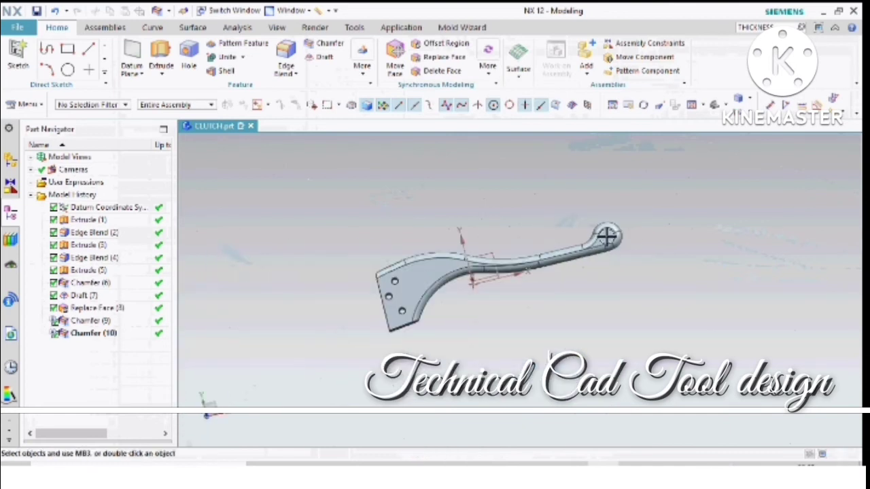
middle_click_drag(606, 235, 548, 330)
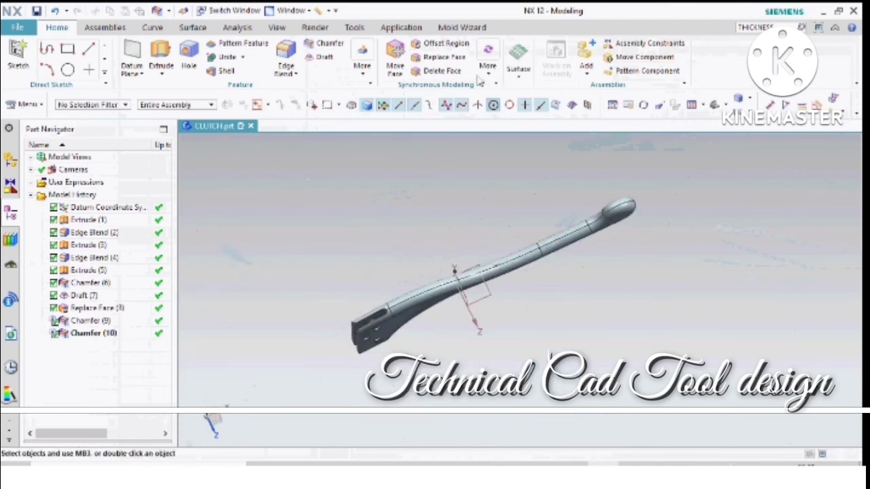
double_click(277, 27)
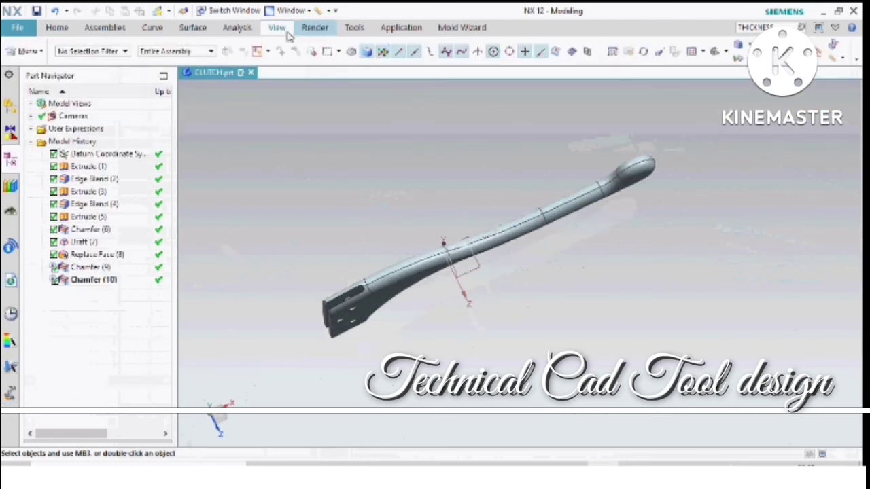
double_click(286, 32)
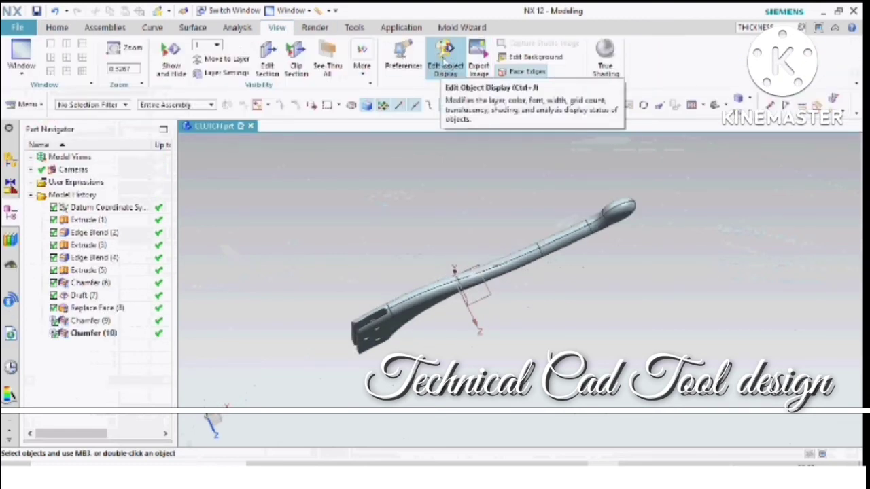
left_click(443, 60)
left_click(549, 237)
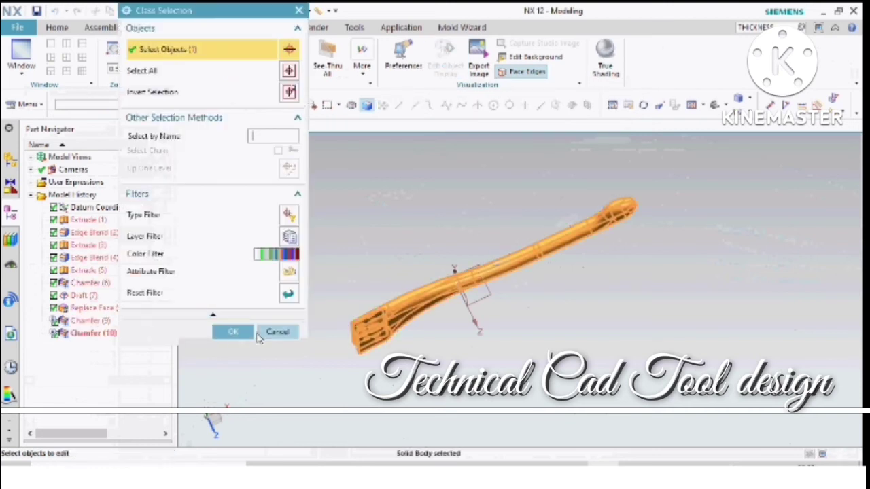
left_click(234, 332)
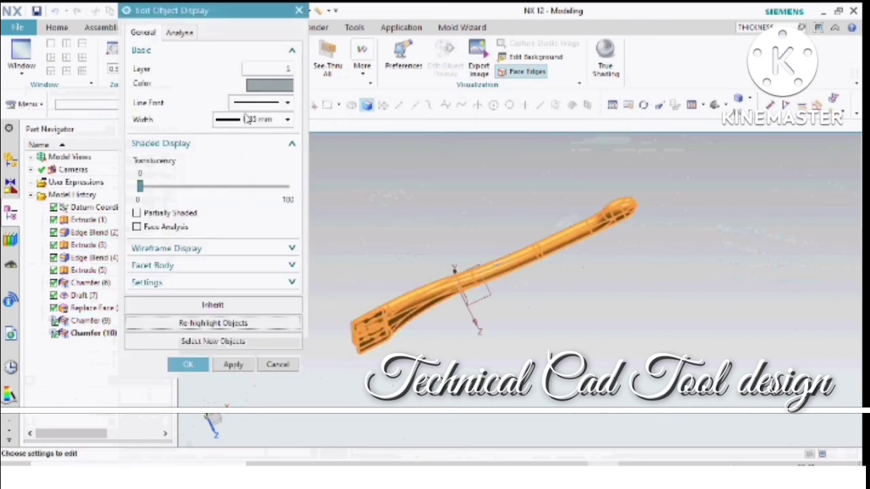
left_click(263, 88)
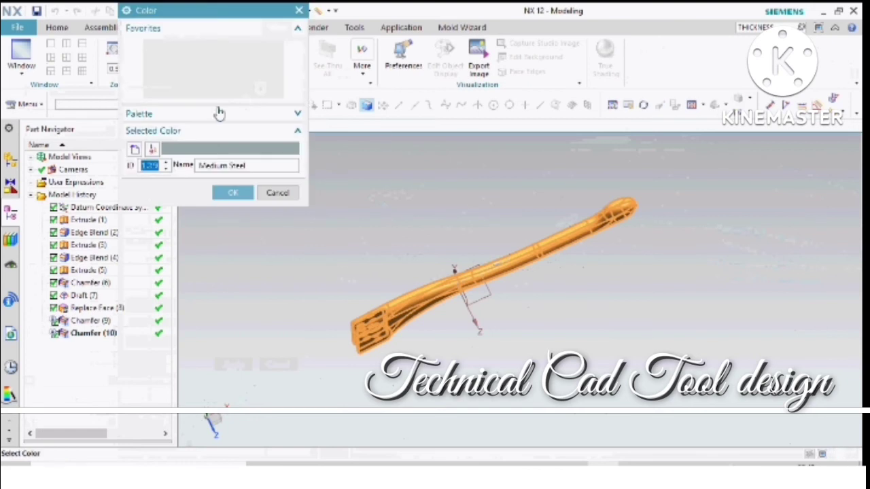
left_click(232, 193)
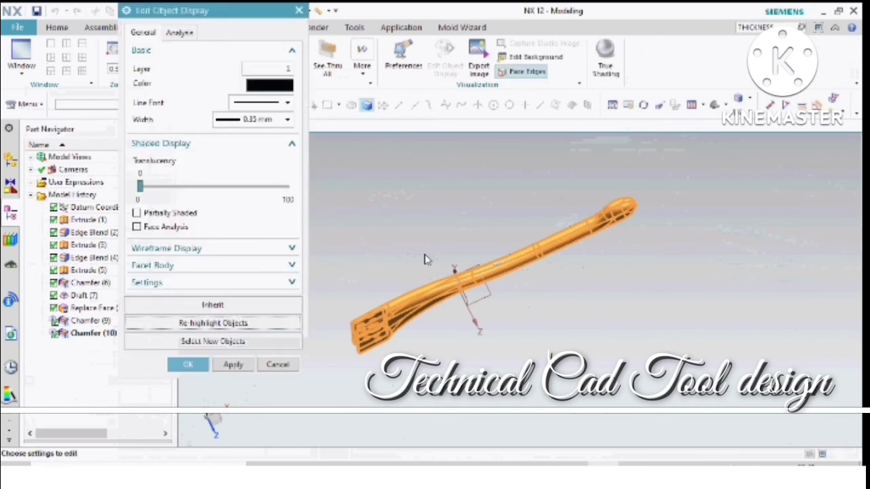
scroll(427, 297, "up", 4)
scroll(437, 291, "down", 2)
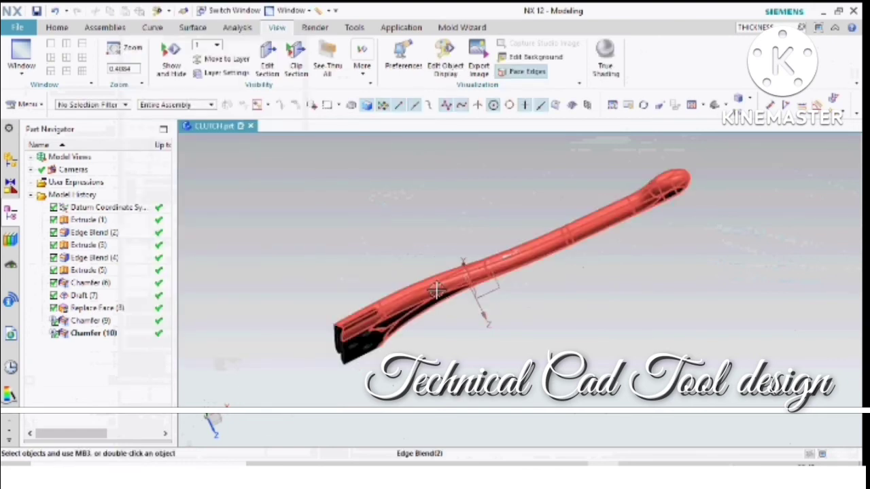
- Set the shaded and wireframe view backgrounds to a plain white colour
middle_click_drag(437, 291, 423, 251)
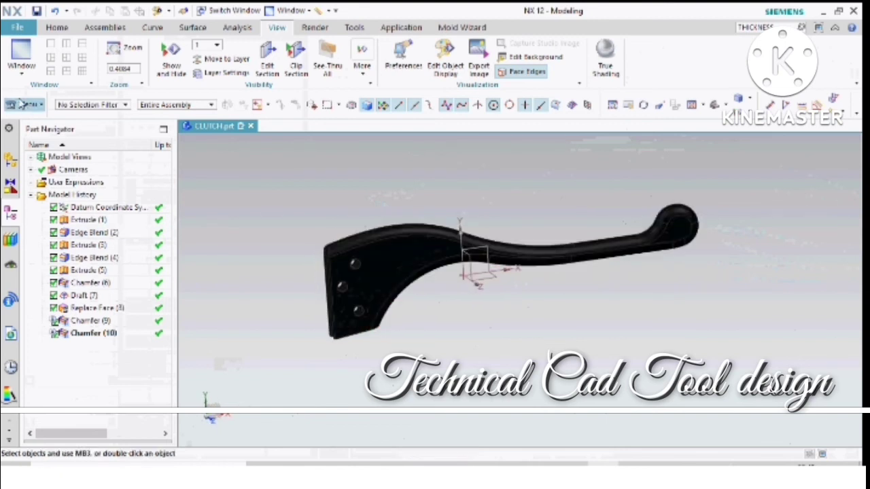
left_click(18, 29)
mouse_move(41, 127)
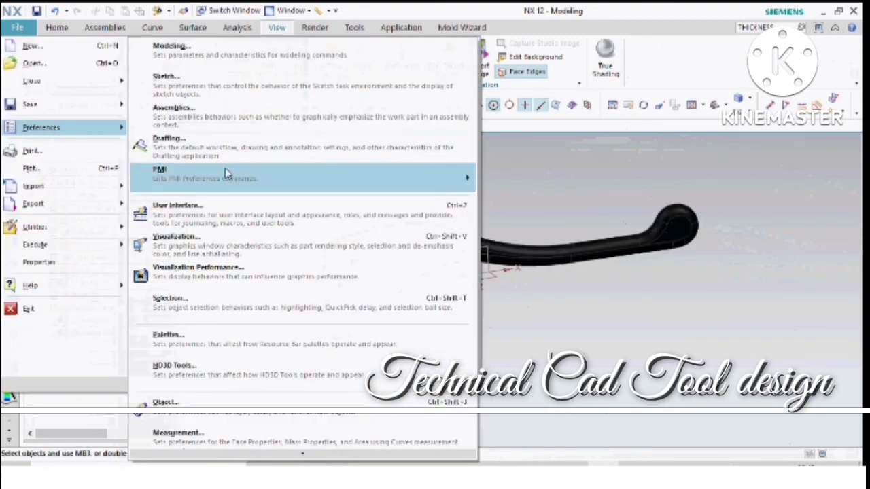
scroll(233, 390, "down", 3)
scroll(233, 391, "down", 3)
left_click(194, 385)
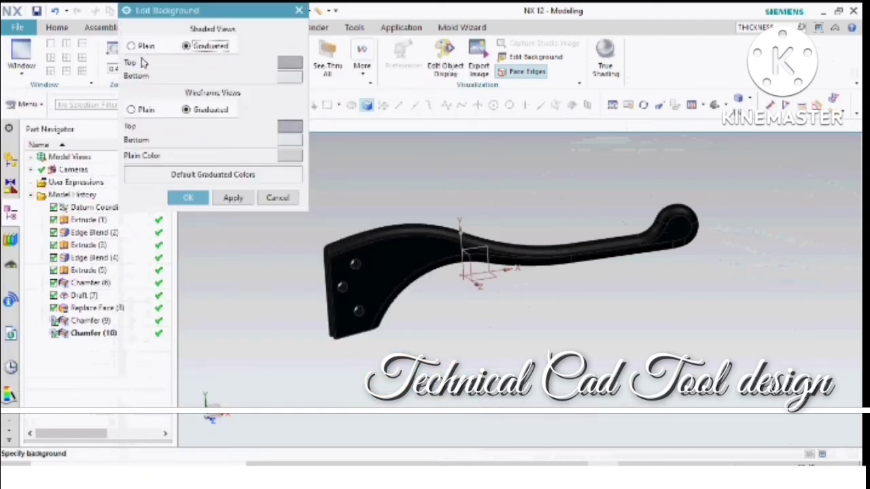
left_click(142, 46)
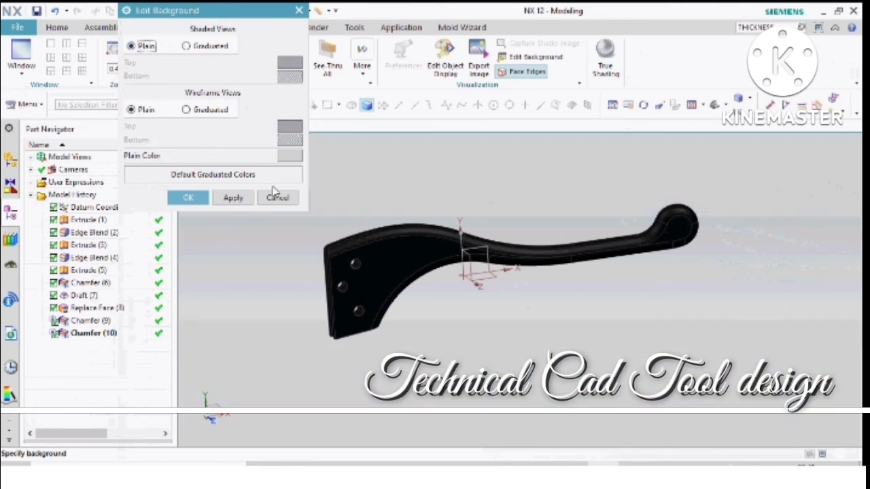
left_click(290, 157)
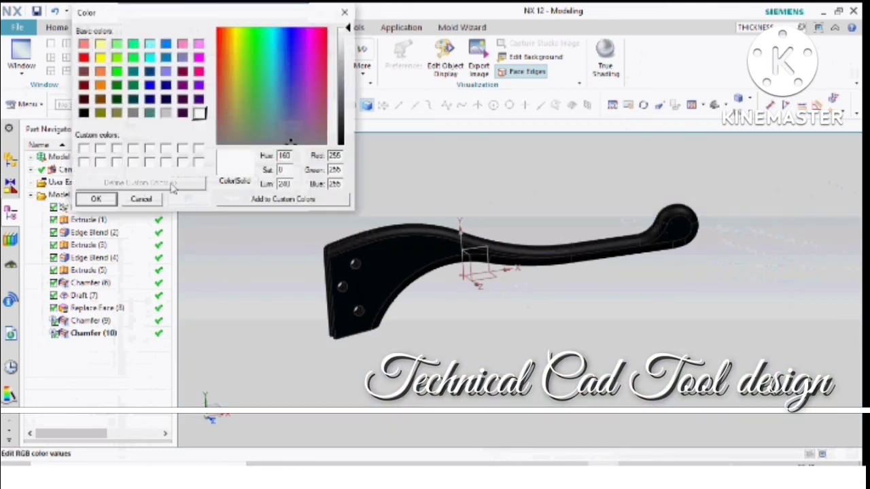
left_click(110, 202)
left_click(191, 199)
- Change the display colour of the whole lever body to Medium Gray
scroll(441, 244, "up", 3)
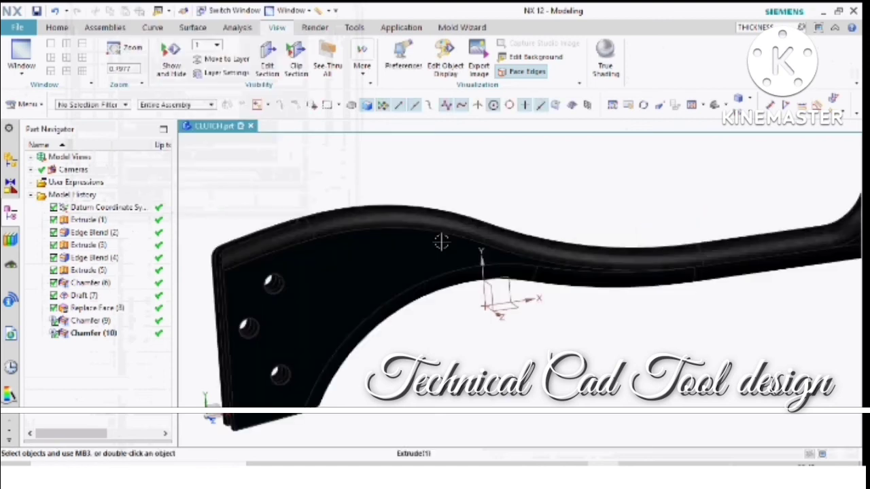
middle_click_drag(440, 245, 591, 272)
scroll(439, 246, "down", 3)
scroll(632, 238, "up", 3)
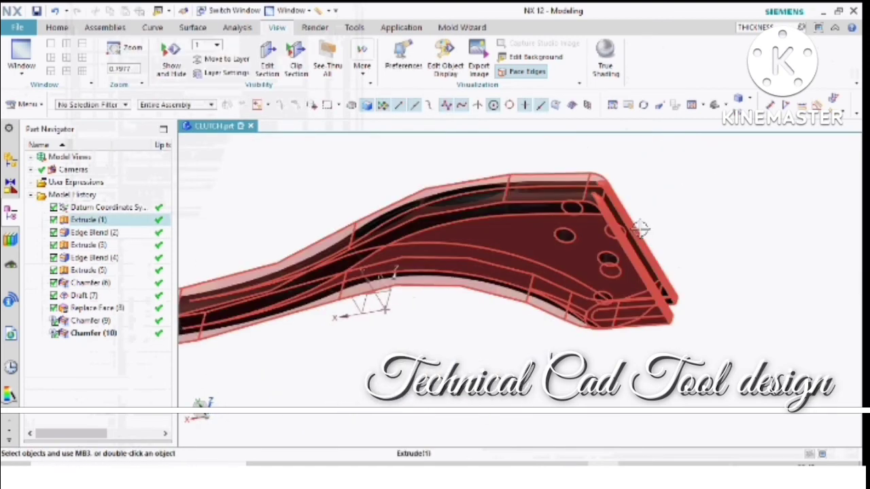
middle_click_drag(641, 229, 648, 193)
scroll(646, 217, "down", 5)
scroll(647, 207, "up", 4)
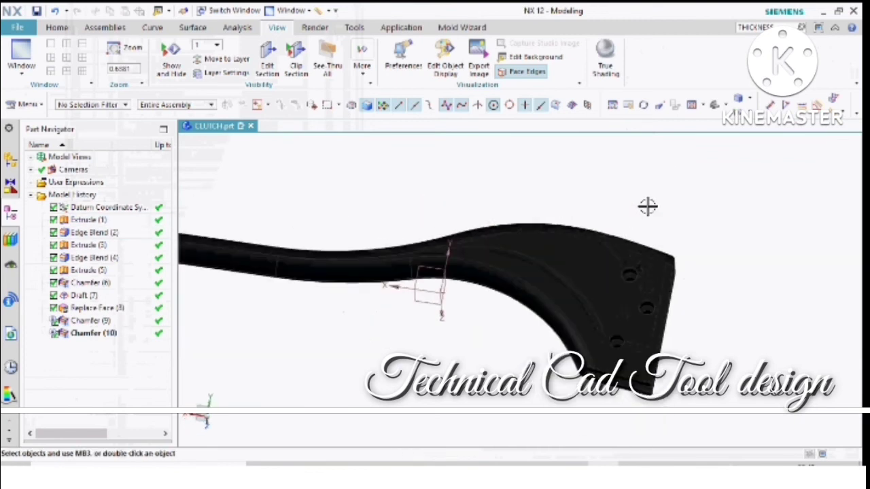
left_click(446, 60)
left_click(571, 252)
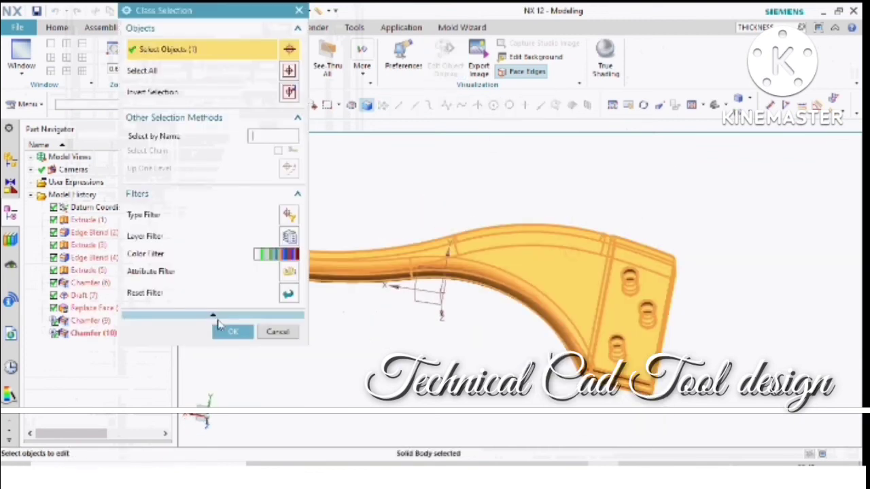
left_click(228, 329)
left_click(264, 90)
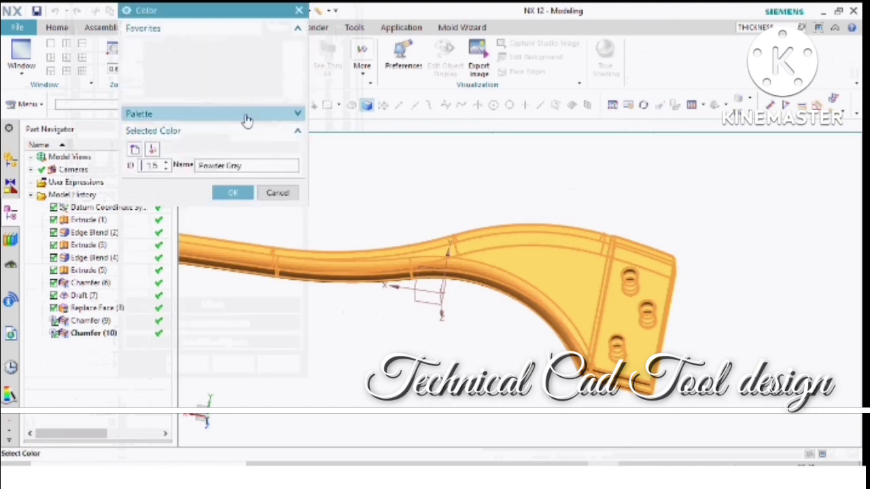
left_click(207, 92)
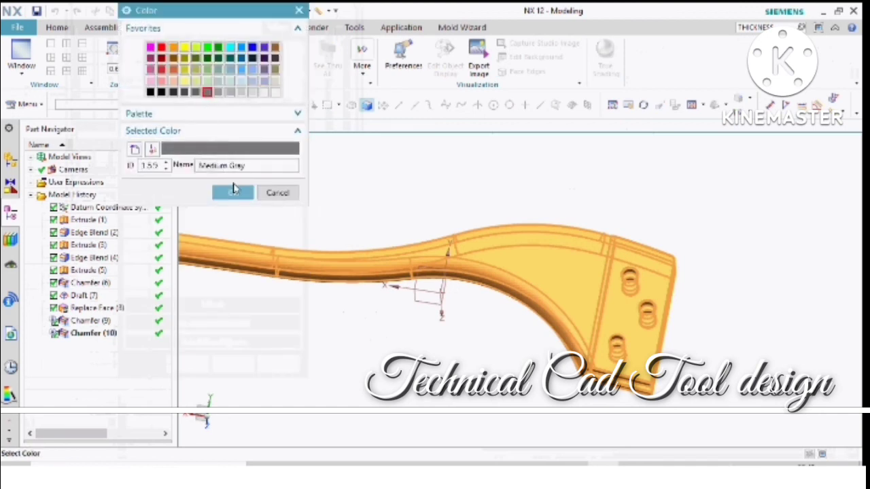
left_click(233, 193)
left_click(186, 363)
- Inspect the recoloured lever's wide end, holes and curved handle from several angles
scroll(637, 290, "down", 3)
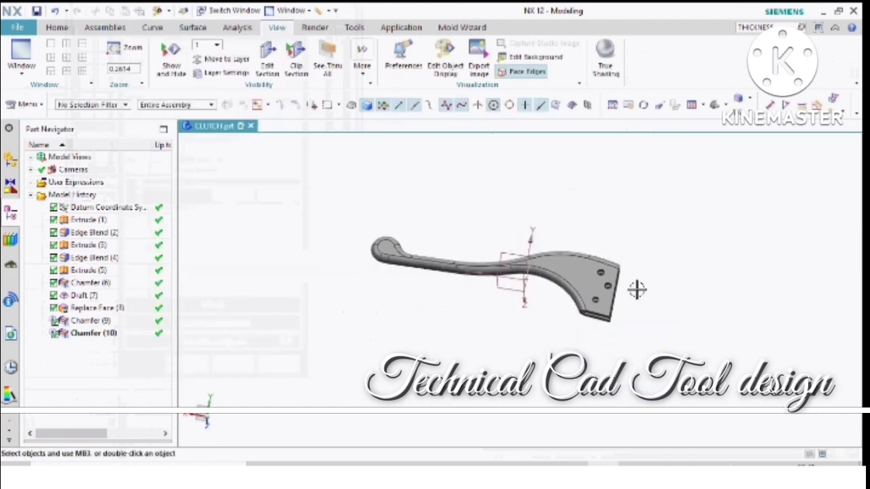
mouse_move(637, 290)
middle_mouse_down()
mouse_move(498, 311)
mouse_move(516, 287)
mouse_move(605, 252)
mouse_move(617, 224)
mouse_move(614, 265)
mouse_move(575, 256)
mouse_move(604, 223)
mouse_move(602, 184)
mouse_move(594, 195)
mouse_move(625, 279)
middle_mouse_up()
scroll(522, 282, "up", 5)
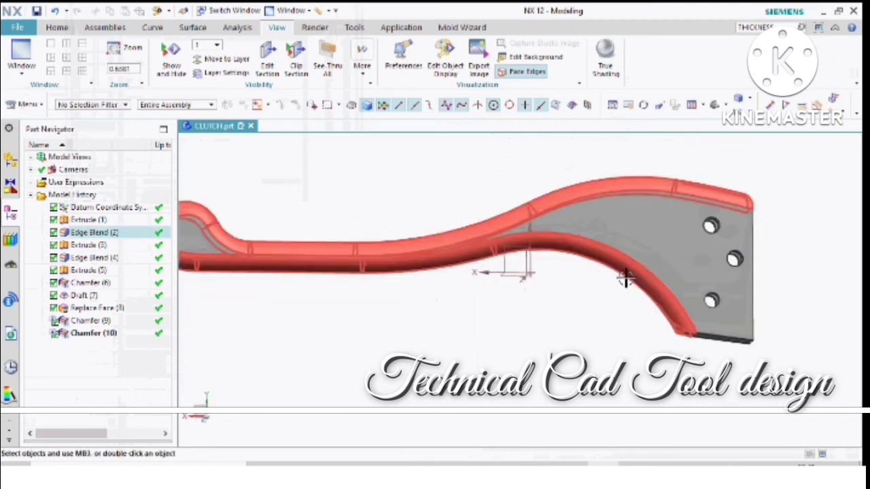
middle_click_drag(654, 242, 666, 246)
scroll(683, 249, "down", 2)
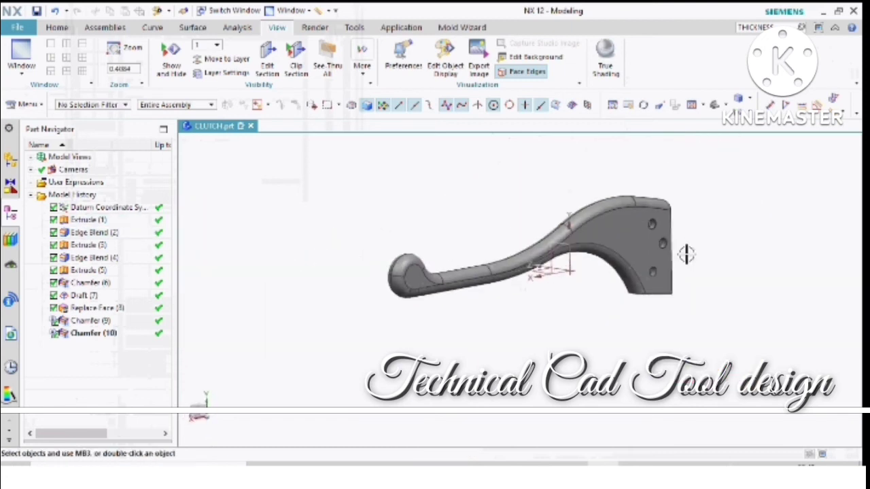
scroll(686, 254, "up", 3)
scroll(598, 306, "down", 2)
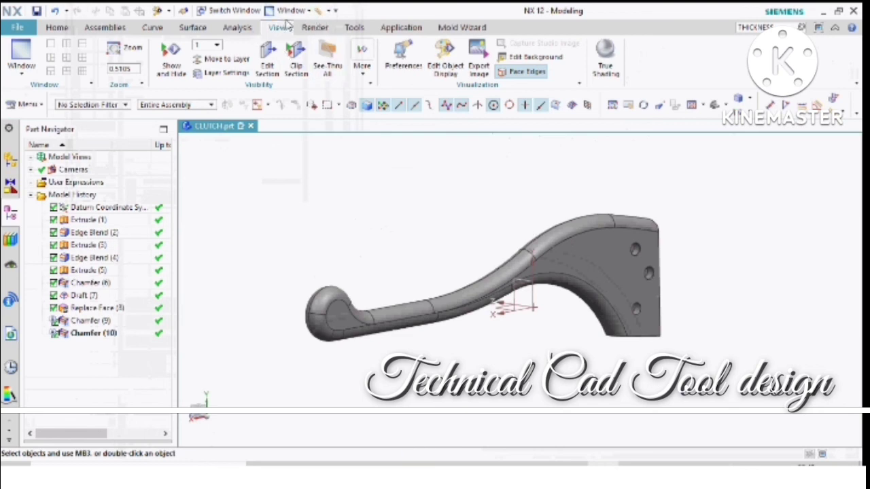
- Examine the blue lever as a whole from both faces, including the slotted end
left_click(354, 27)
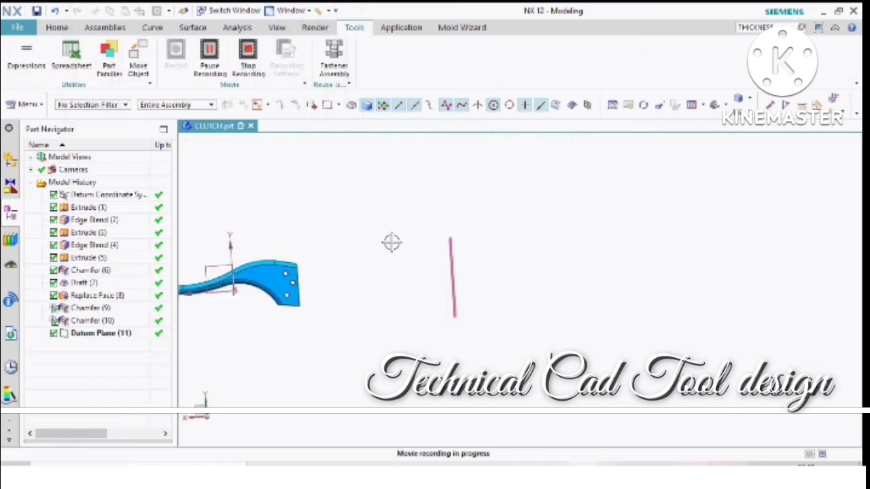
left_click(120, 27)
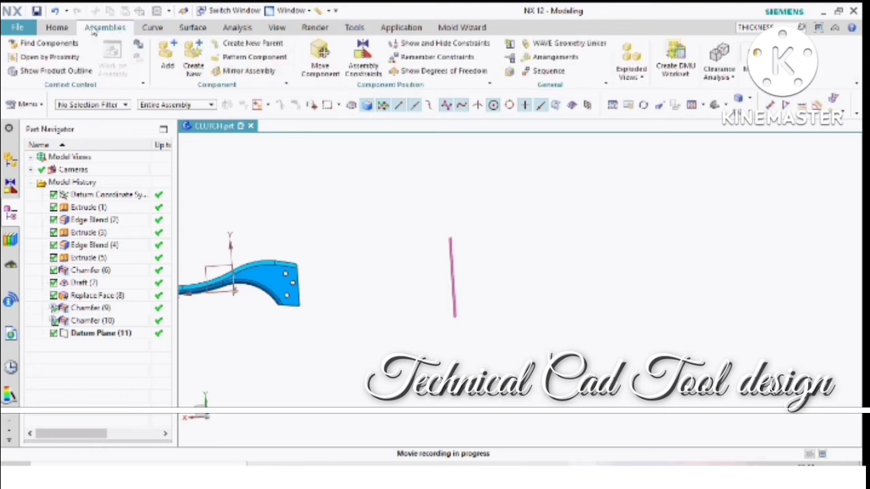
left_click(58, 28)
middle_click_drag(403, 262, 431, 285)
scroll(429, 284, "up", 9)
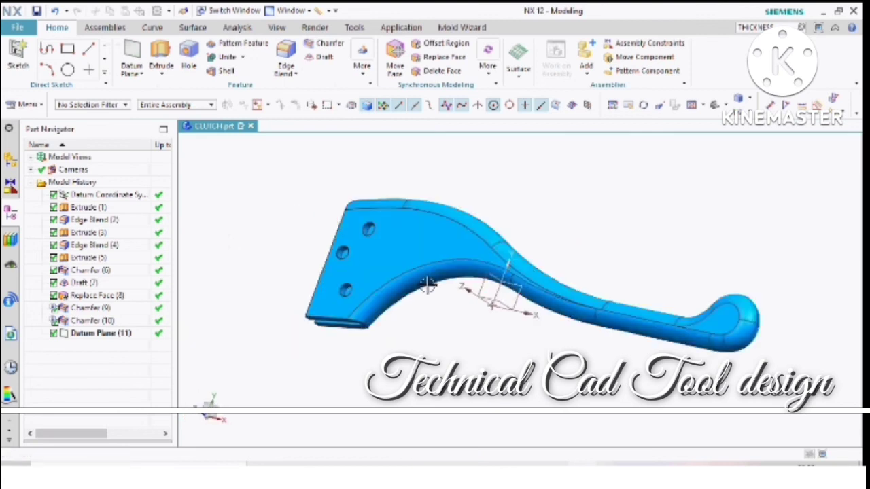
scroll(531, 323, "down", 7)
middle_click_drag(531, 323, 486, 335)
scroll(486, 335, "down", 4)
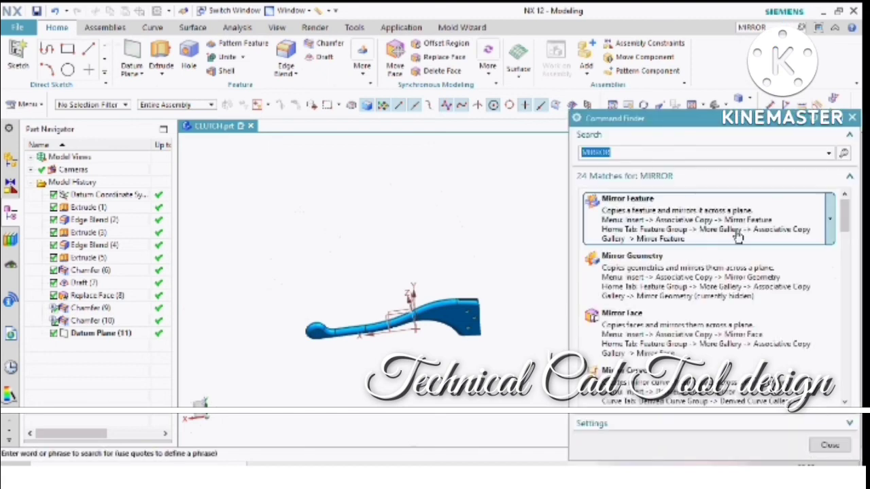
- Mirror the lever body across the datum plane beyond its wide end with Mirror Geometry, using an inferred plane at 0 mm distance
mouse_move(642, 275)
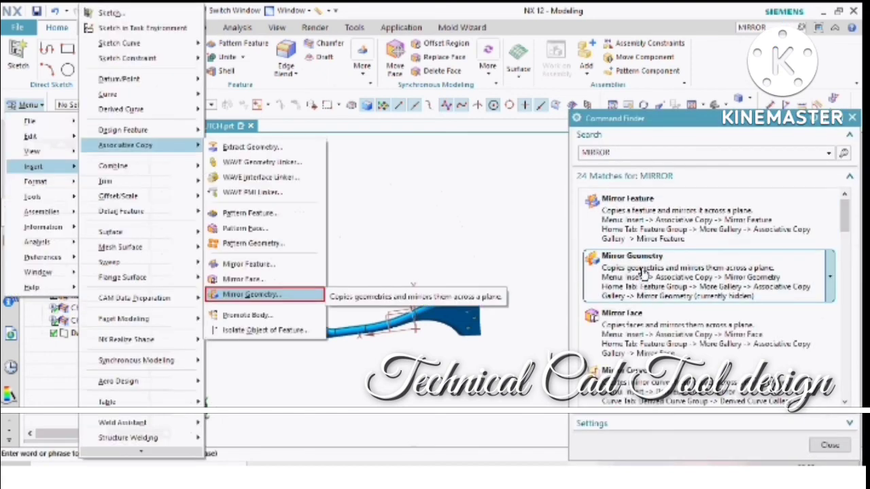
left_click(641, 269)
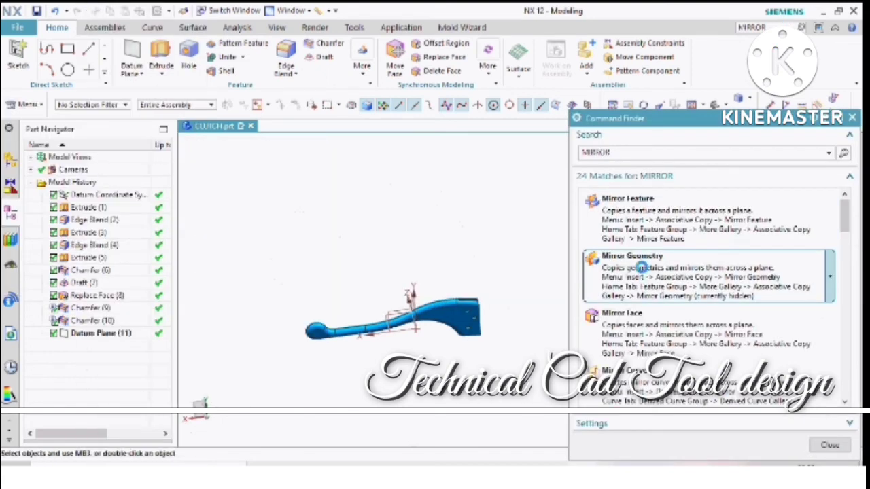
left_click(467, 309)
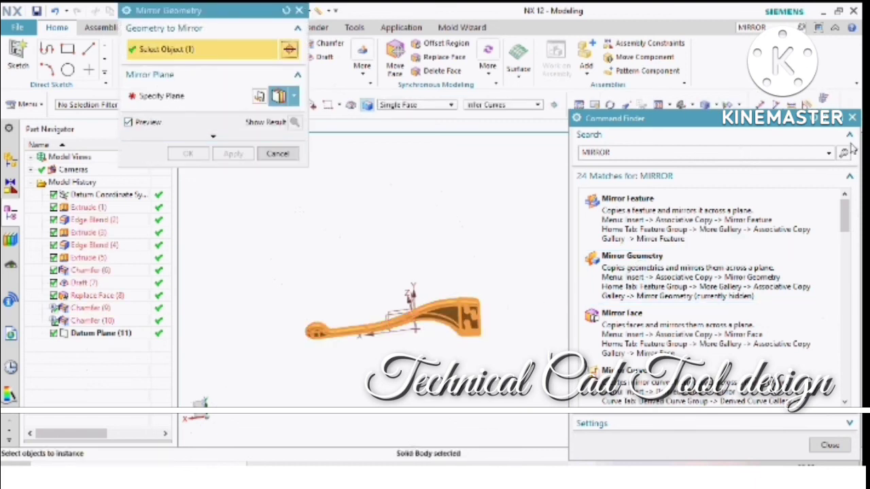
left_click(851, 119)
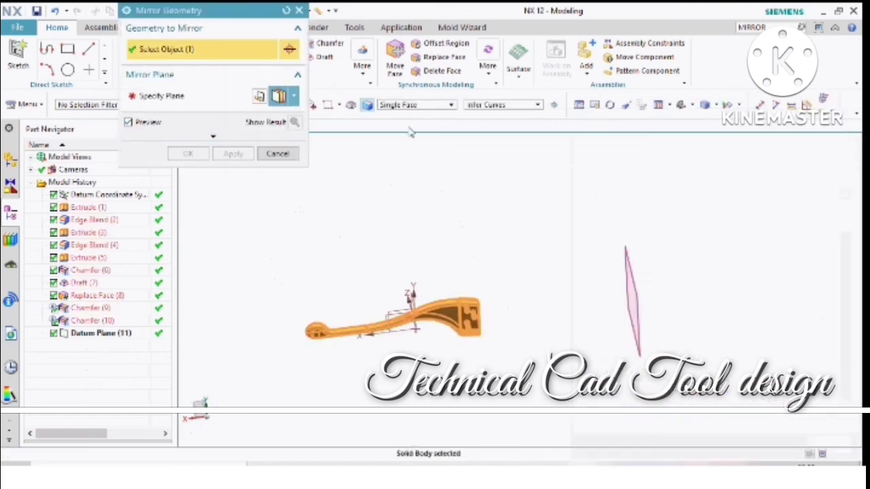
left_click(206, 99)
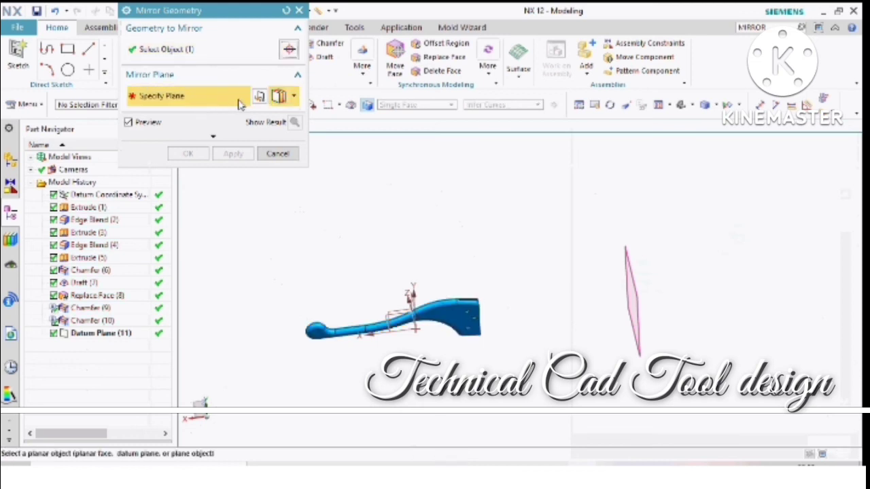
left_click(294, 97)
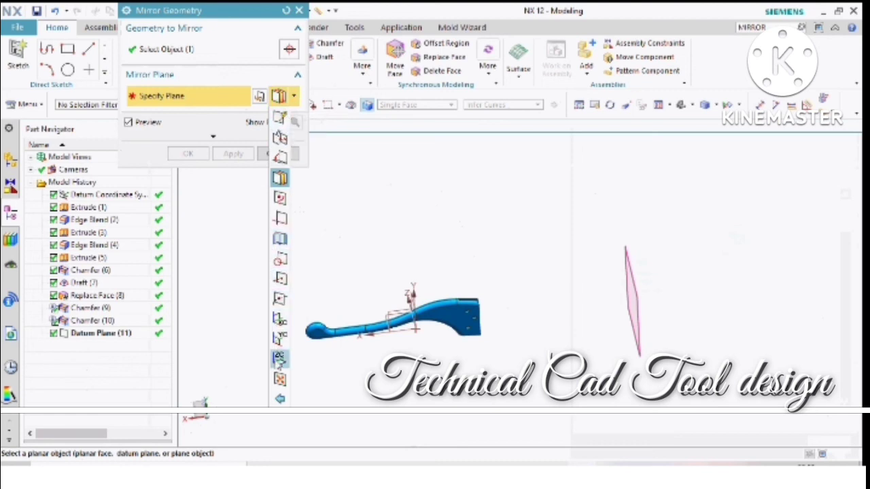
left_click(279, 120)
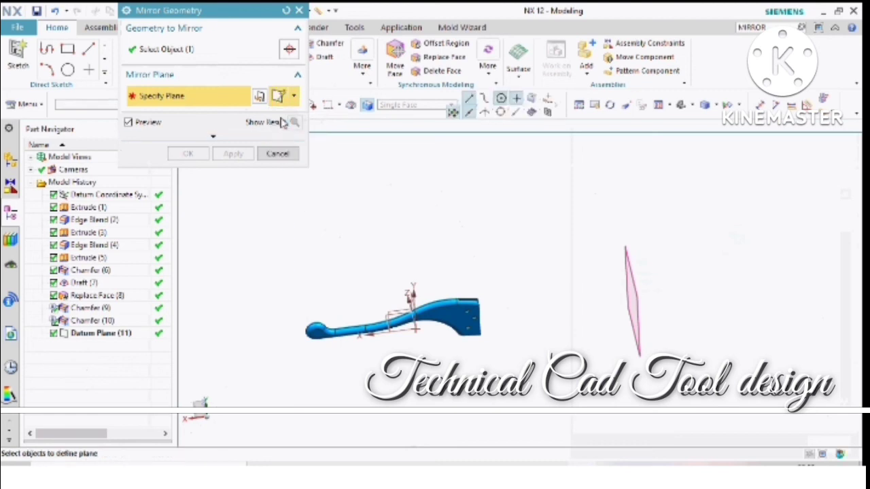
left_click(639, 299)
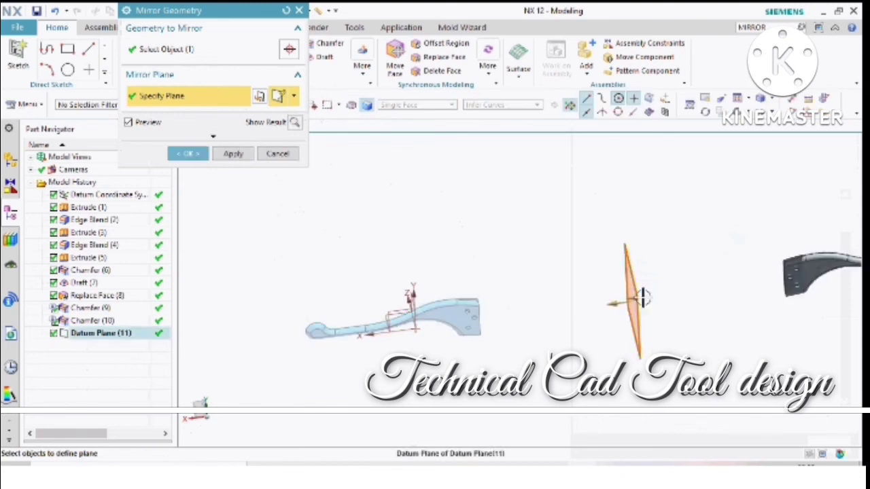
scroll(516, 286, "down", 2)
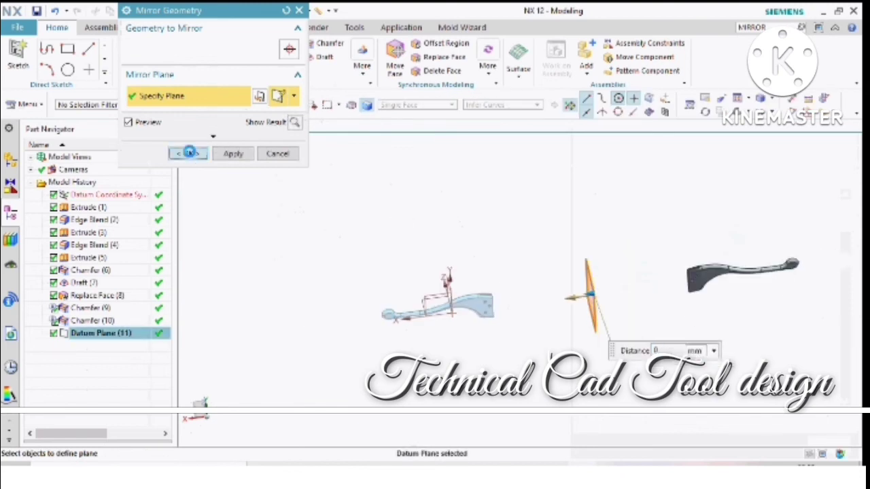
left_click(189, 153)
- Hide the datum plane between the original lever and its mirrored copy
middle_click_drag(612, 295, 633, 298)
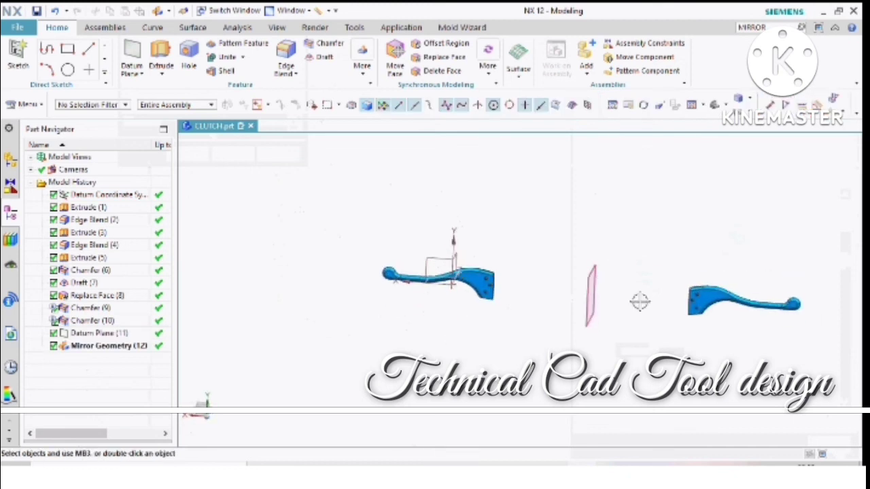
scroll(639, 301, "up", 5)
scroll(604, 285, "down", 3)
left_click(542, 254)
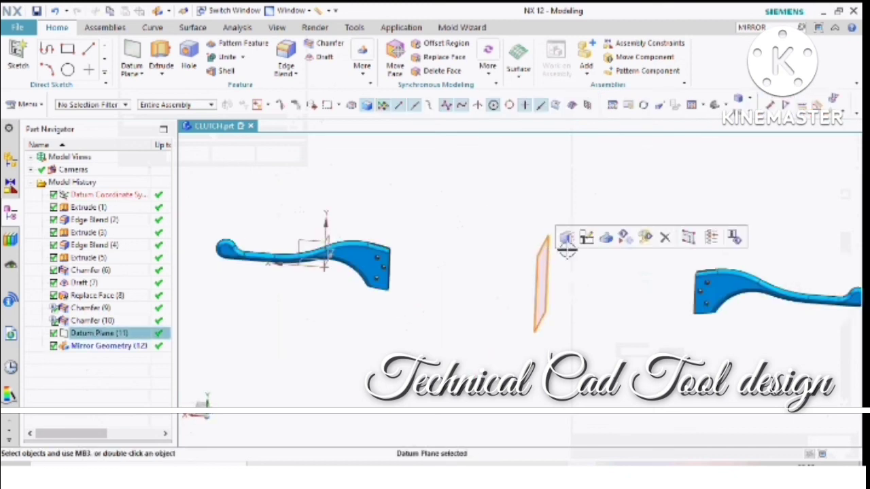
left_click(625, 237)
- Examine the original and mirrored levers side by side from different angles
scroll(483, 286, "up", 3)
scroll(505, 306, "down", 4)
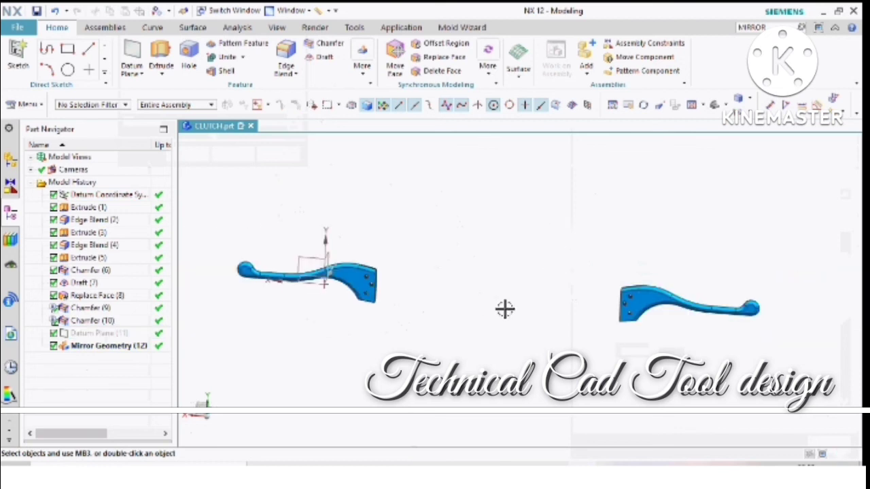
middle_click_drag(505, 306, 518, 267)
scroll(453, 270, "up", 4)
scroll(453, 270, "down", 3)
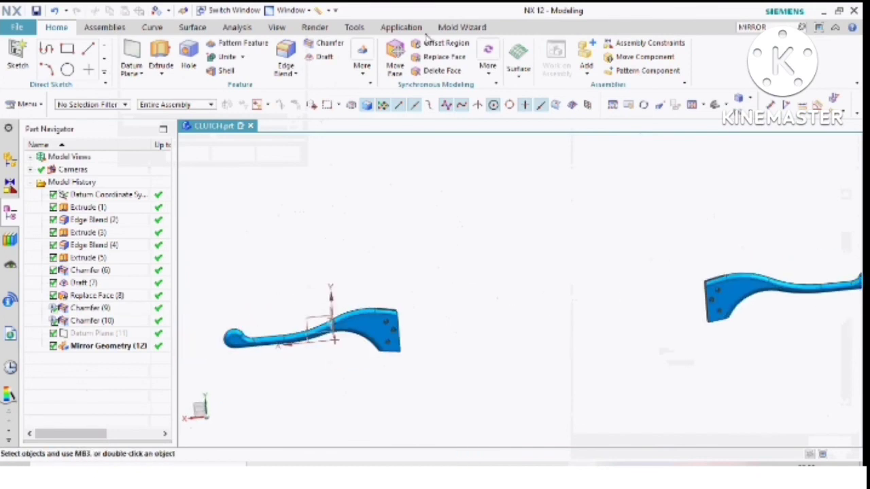
left_click(276, 27)
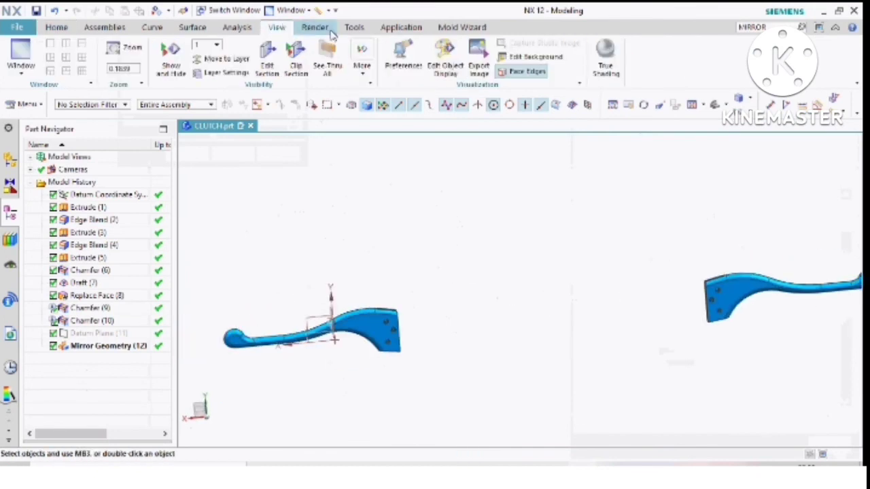
left_click(354, 28)
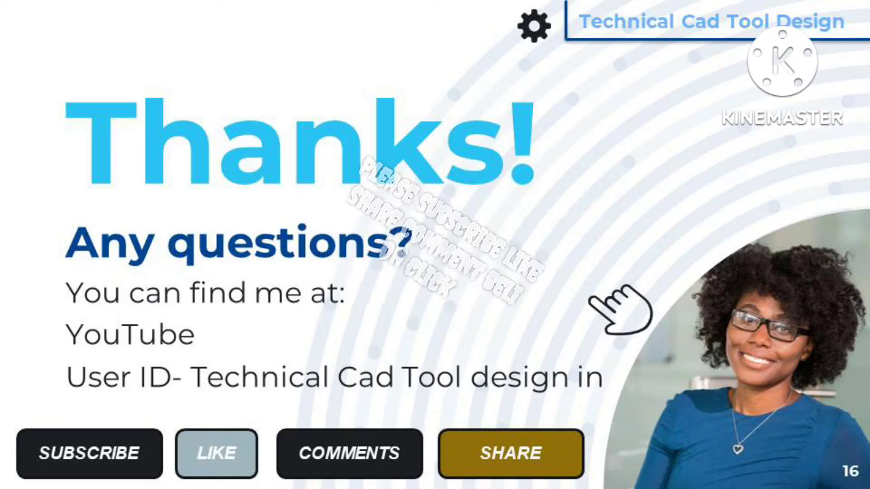